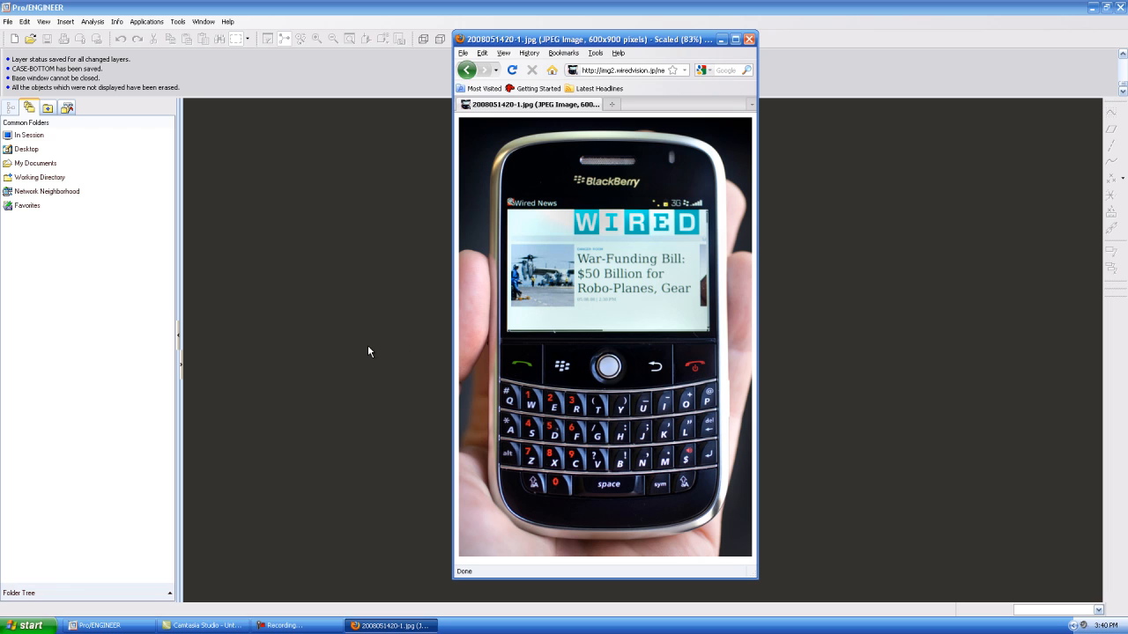
Switch to Pro/ENGINEER and create a solid part named bottom-case with the default template
left_click(368, 346)
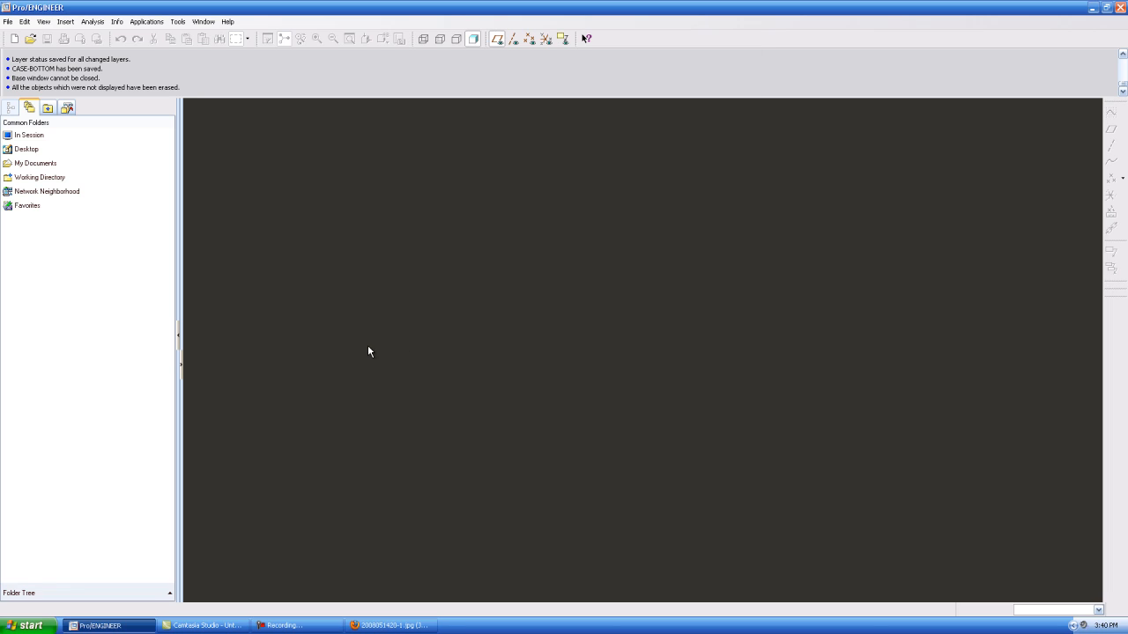
left_click(14, 39)
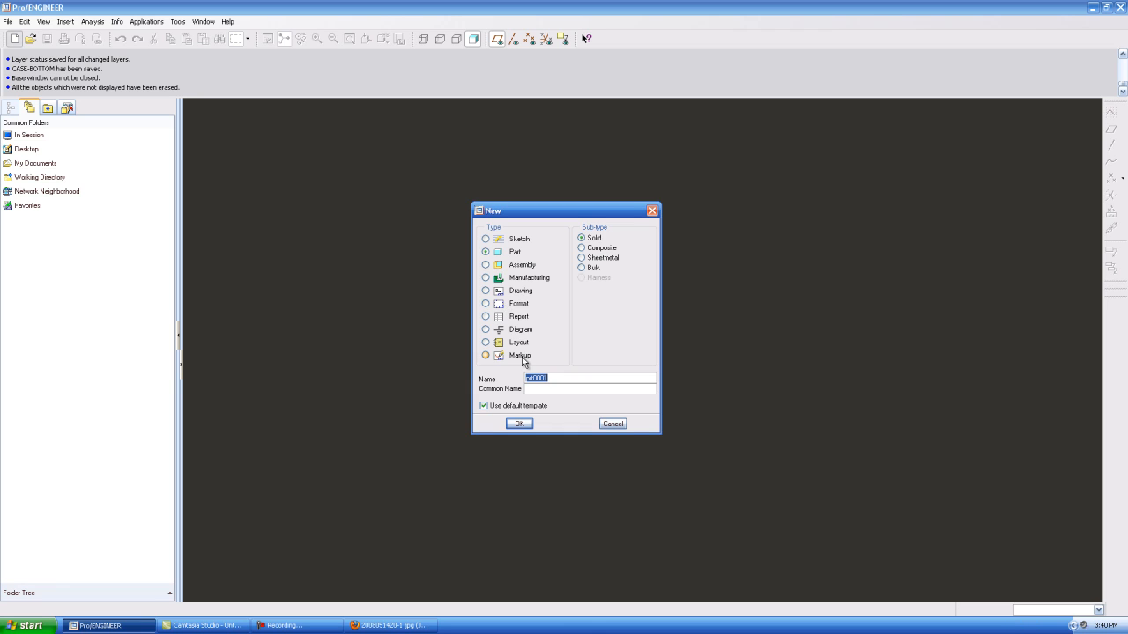
type("bottom-case")
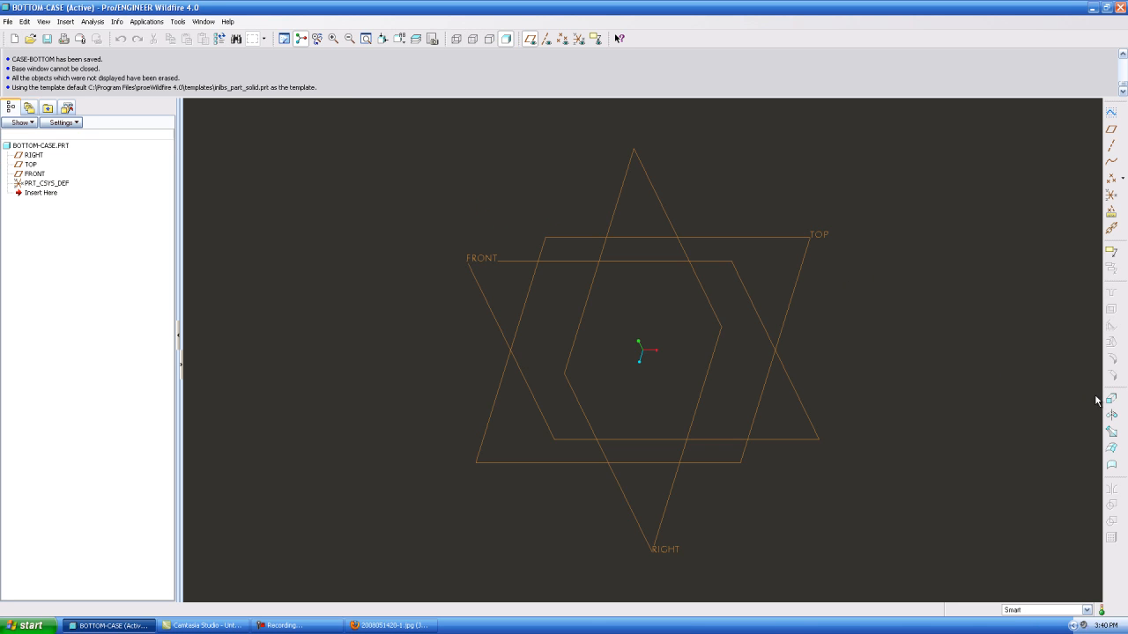
Start a solid Extrude with an internal sketch on the FRONT plane, keeping the default orientation reference
left_click(1110, 400)
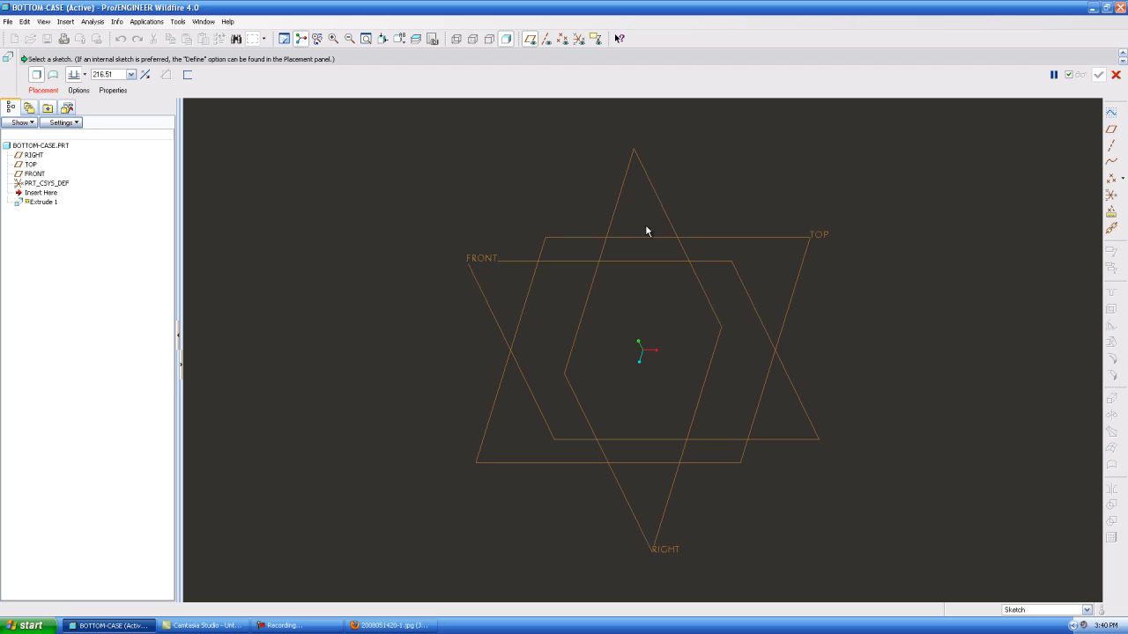
left_click(42, 90)
left_click(136, 121)
left_click(490, 261)
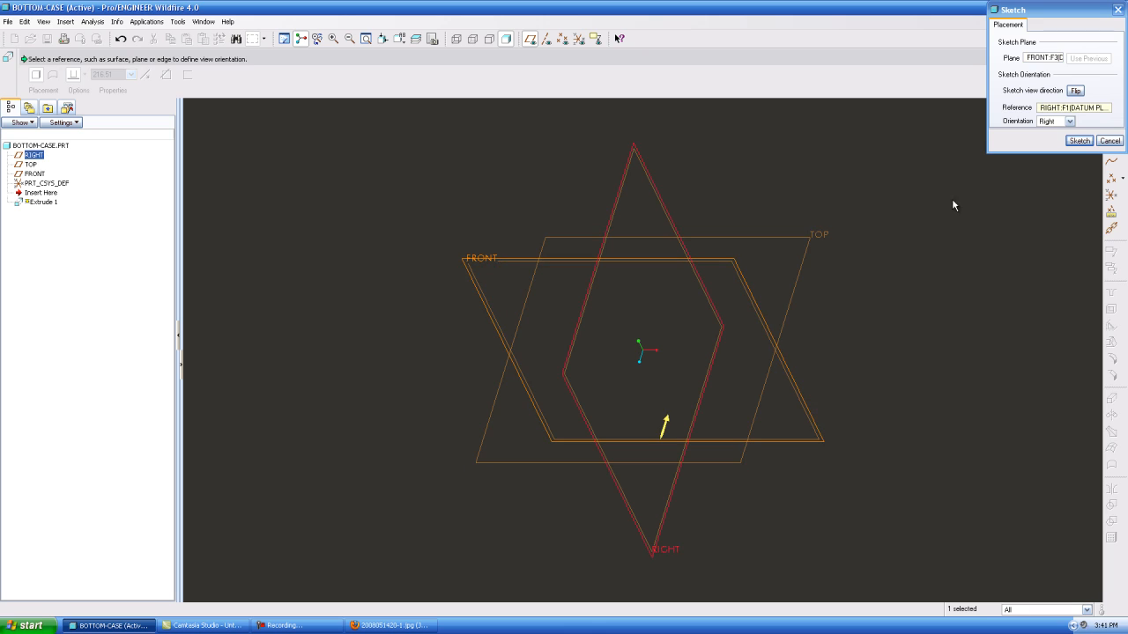
left_click(1080, 139)
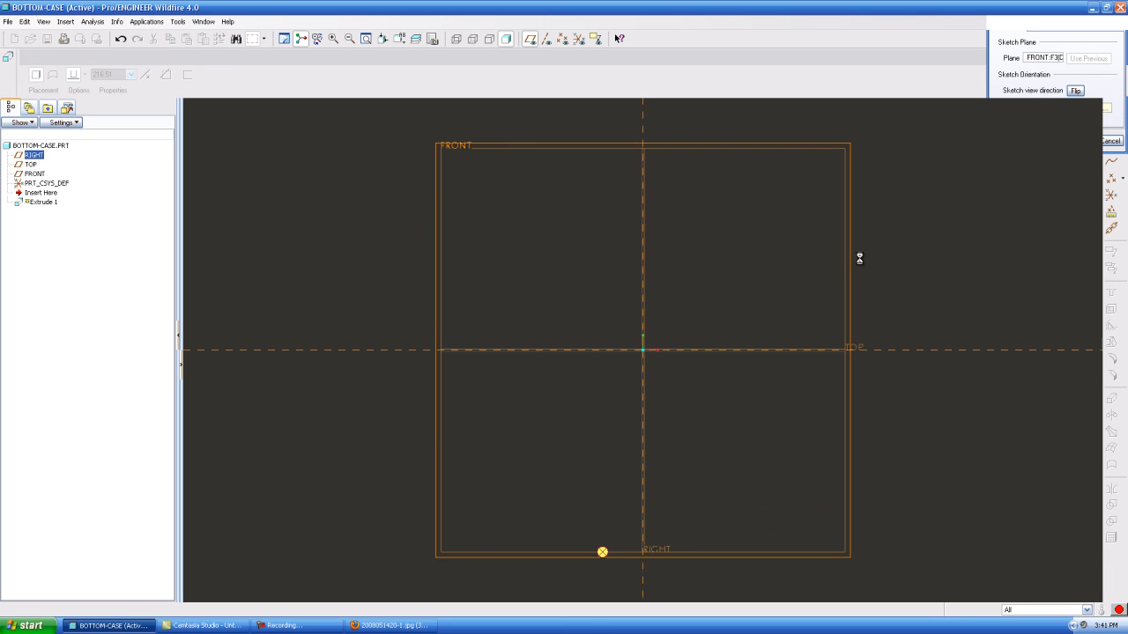
Sketch a rectangle about 155 wide and 225 high around the intersection of the two sketch references
left_click(1111, 146)
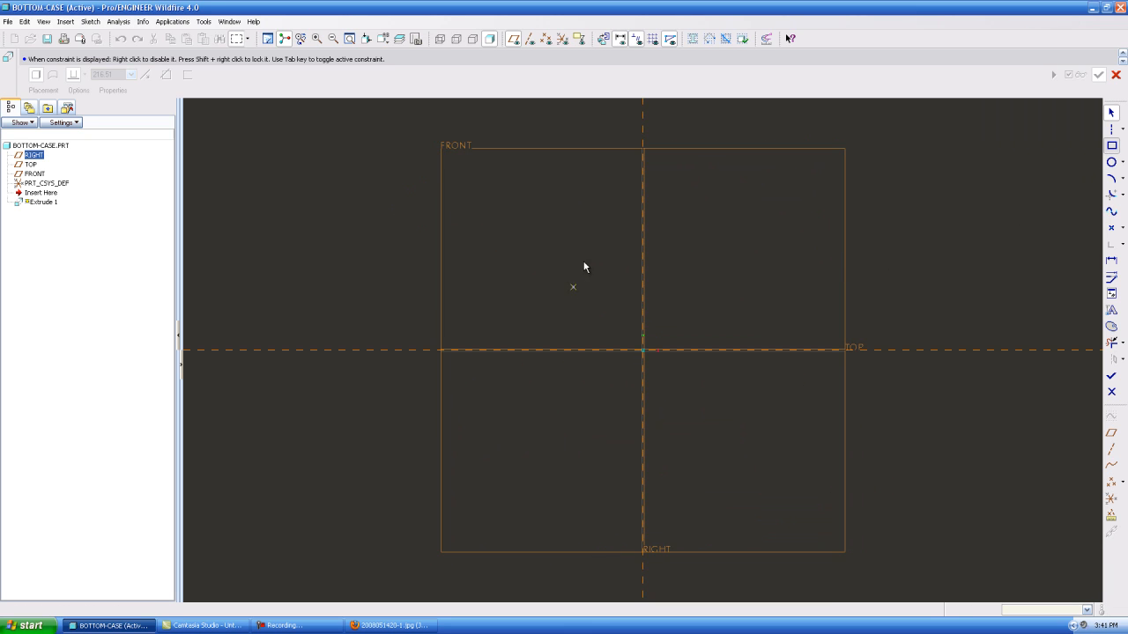
left_click(584, 262)
left_click(707, 440)
Round all four corners of the rectangle with circular sketch fillets
left_click(1111, 193)
left_click(584, 284)
left_click(607, 262)
left_click(689, 263)
left_click(707, 278)
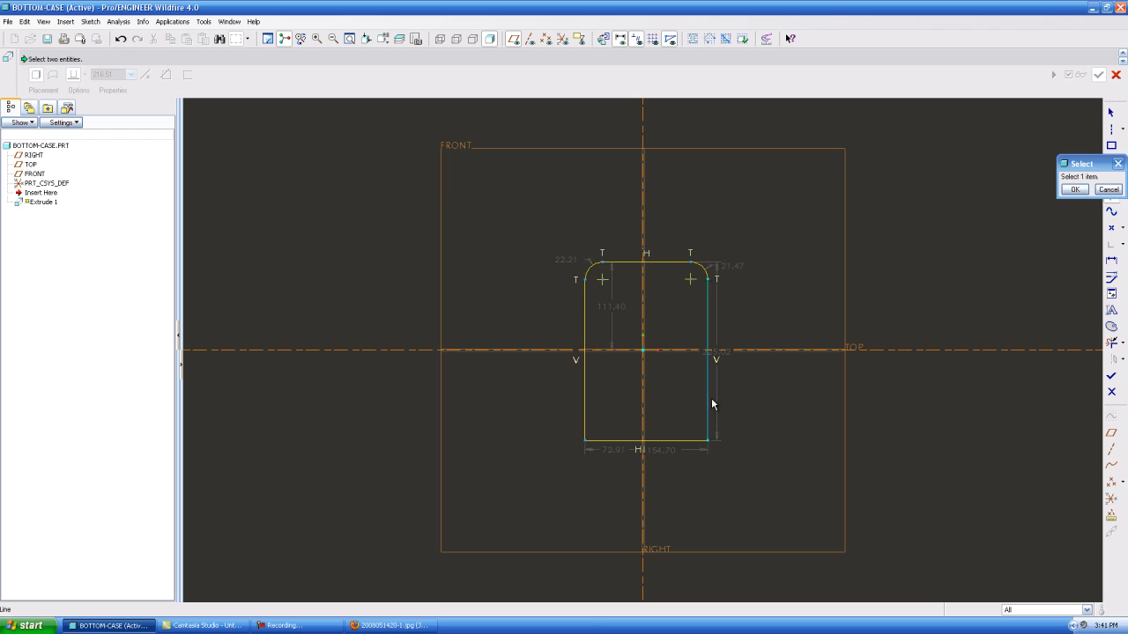
left_click(707, 401)
left_click(696, 440)
left_click(595, 440)
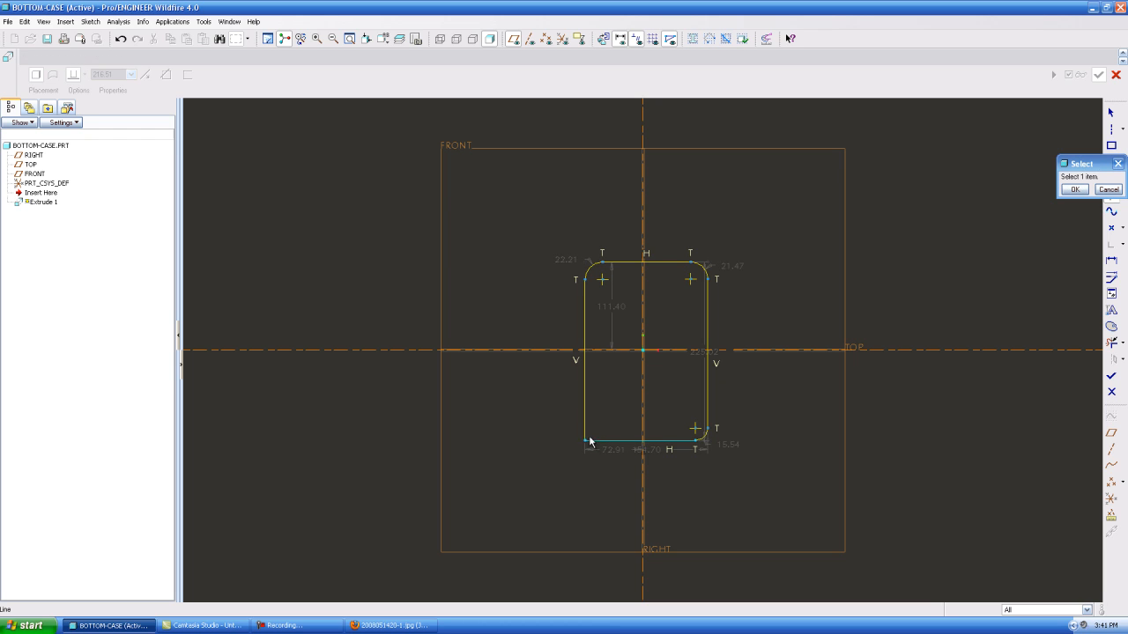
left_click(584, 428)
left_click(1077, 190)
Set the radius of the profile's upper-left corner to 25
scroll(657, 262, "down", 2)
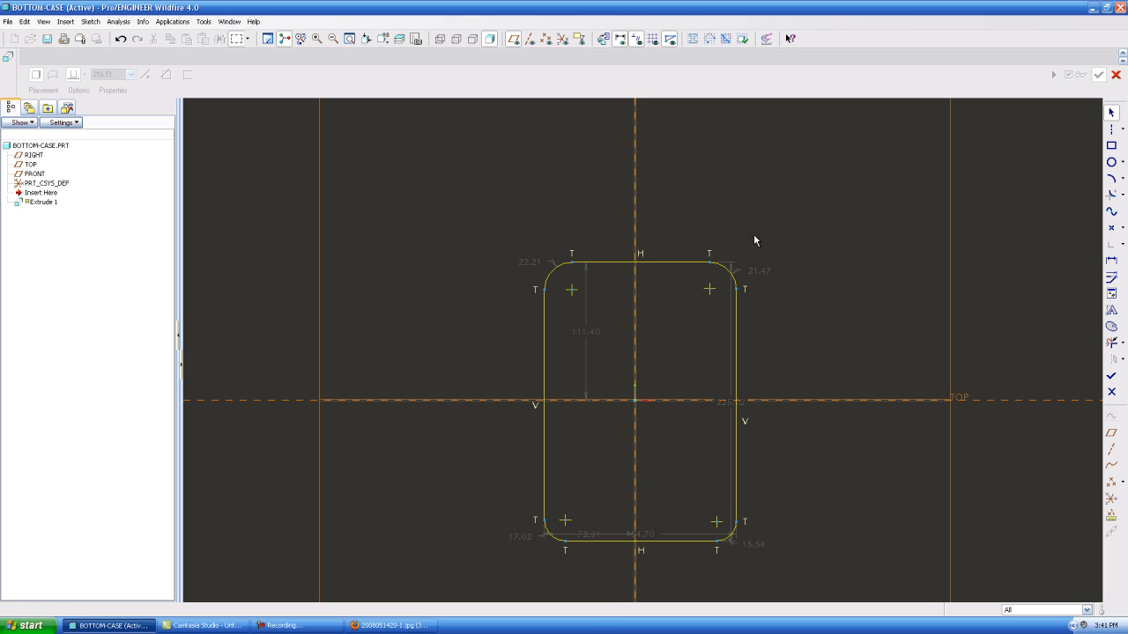
double_click(532, 267)
type("25")
key("Return")
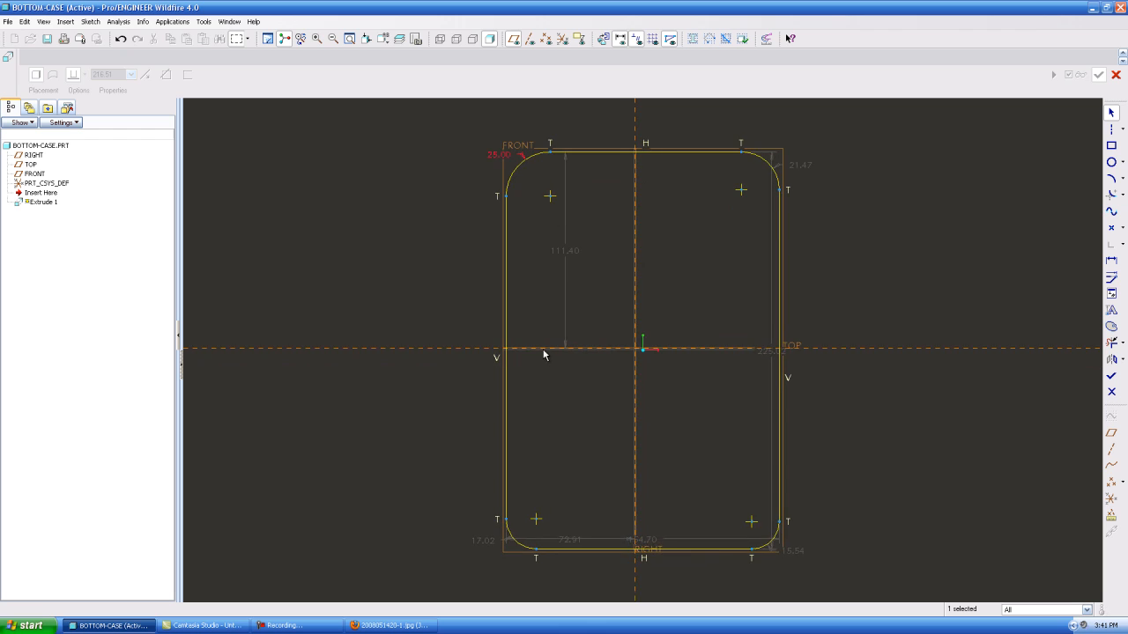
scroll(540, 339, "up", 1)
Constrain the two upper corner arcs of the profile to equal radii
left_click(1111, 293)
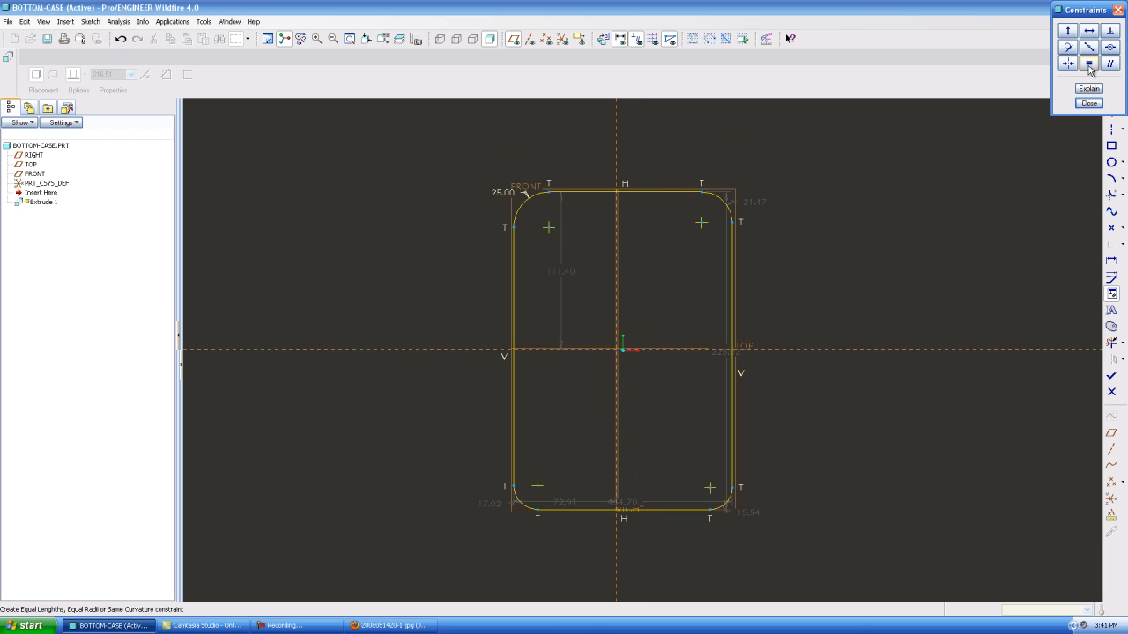
left_click(1089, 62)
left_click(531, 200)
left_click(719, 200)
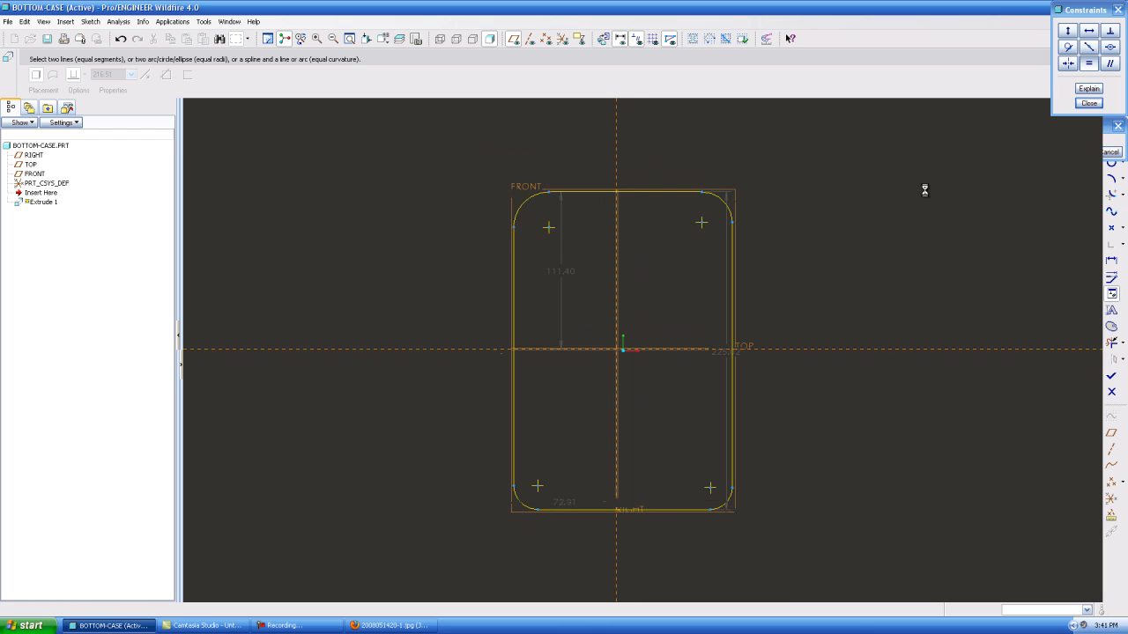
left_click(1069, 152)
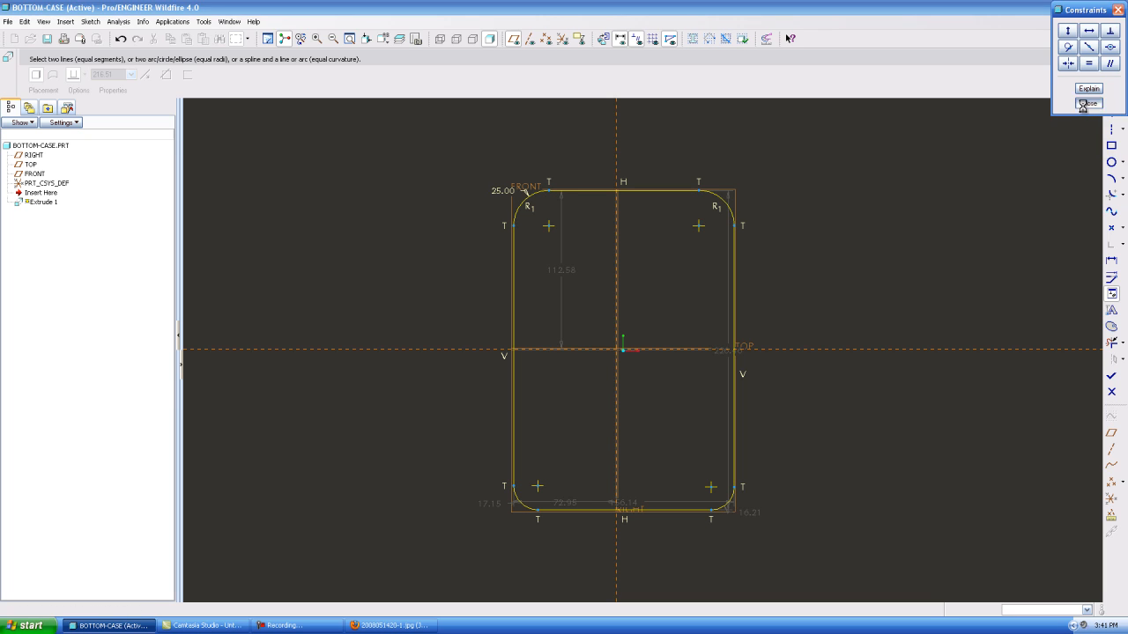
left_click(1089, 104)
Set the radius of the profile's lower-left corner to 35
double_click(490, 503)
type("35")
key("Return")
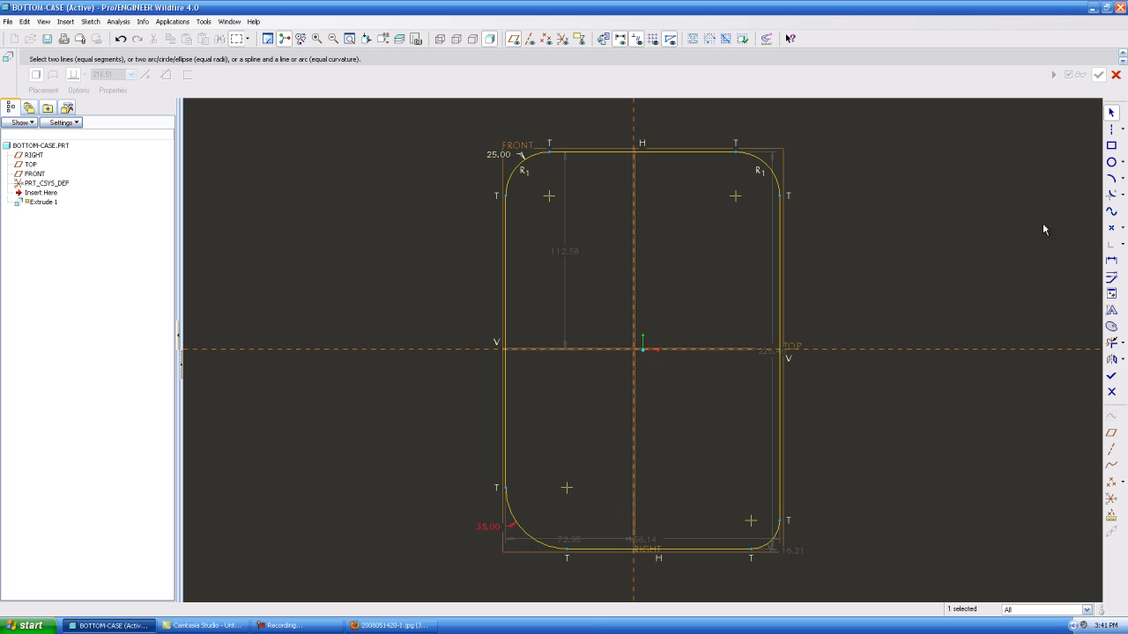
Constrain the two lower corner arcs of the profile to equal radii
left_click(1111, 293)
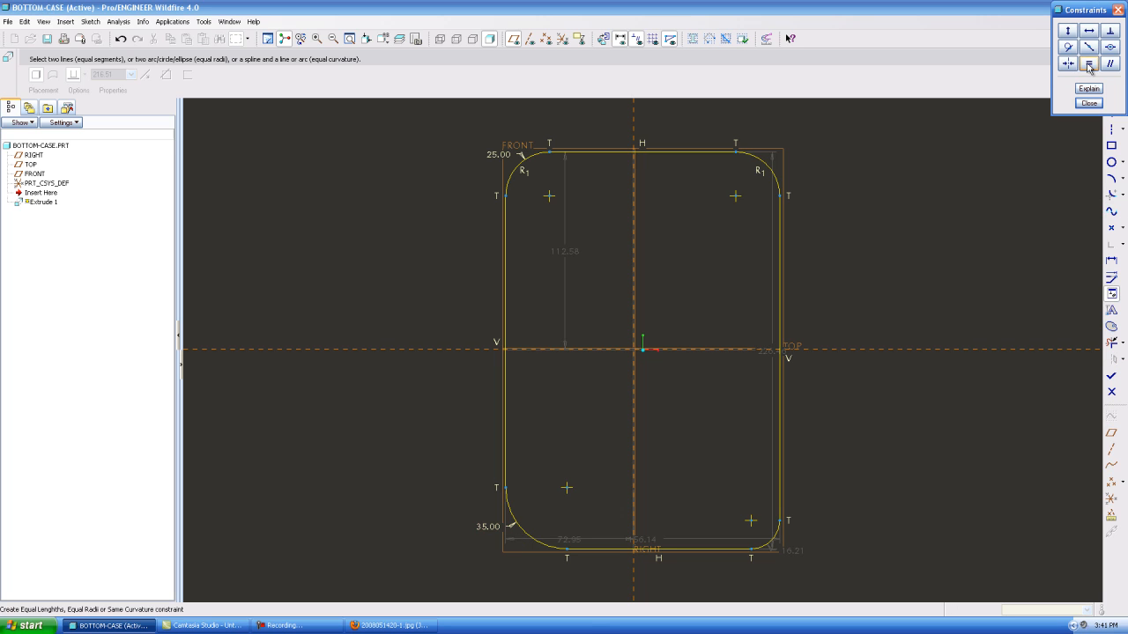
left_click(1089, 65)
left_click(525, 530)
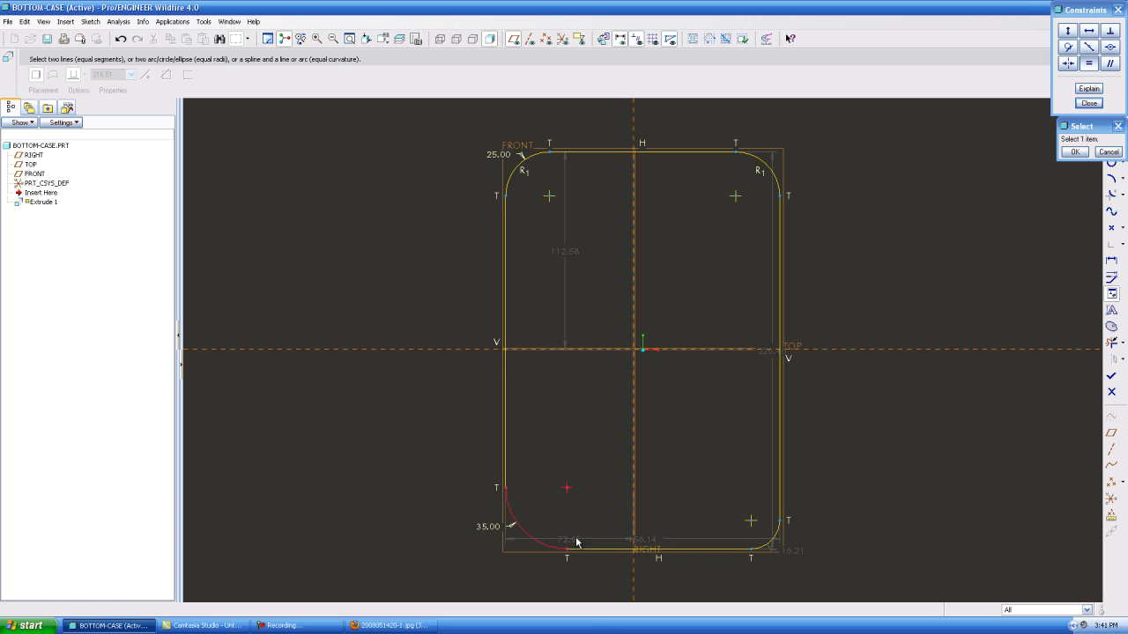
left_click(770, 544)
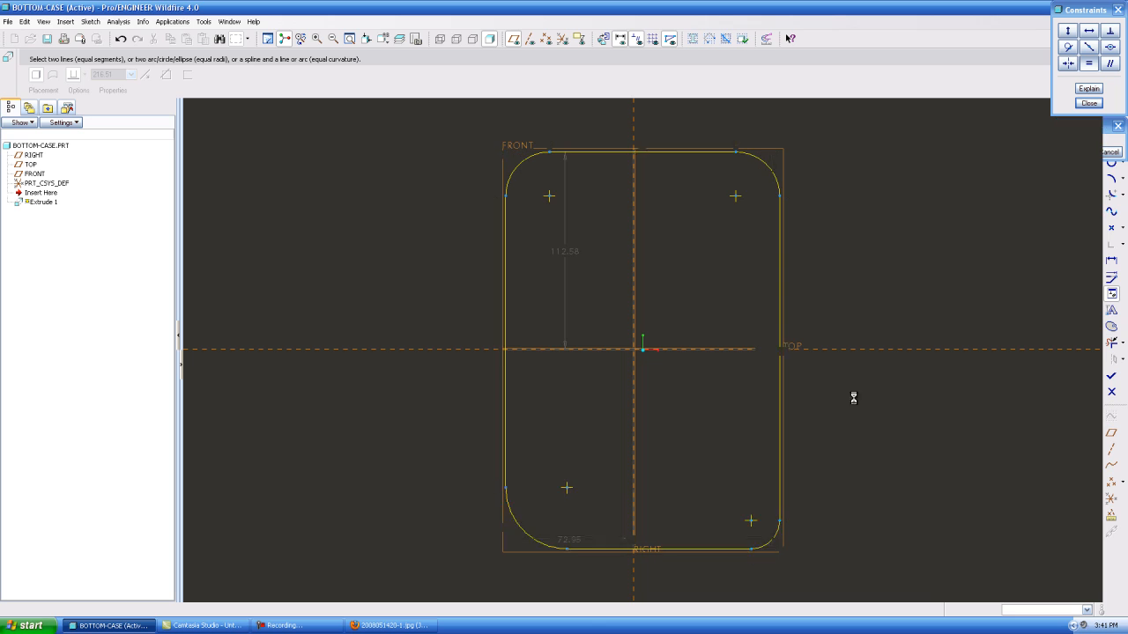
left_click(1089, 103)
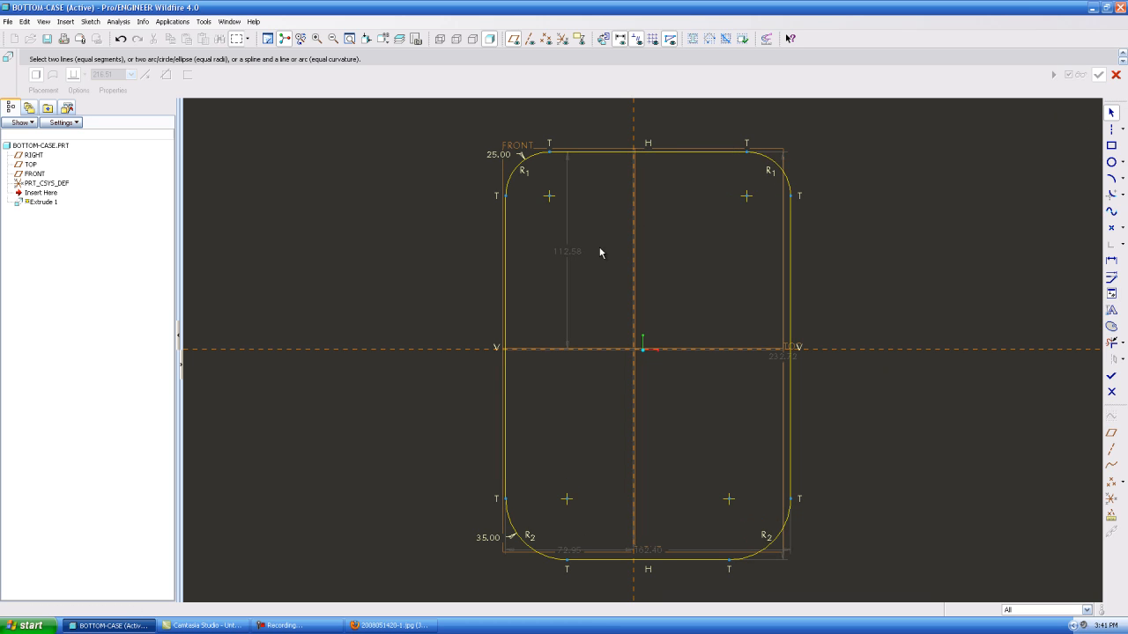
Place the upper edge's dimension outside the profile and set its distance from the horizontal reference to 100
mouse_move(460, 256)
left_mouse_down()
mouse_move(407, 257)
mouse_move(481, 293)
mouse_move(466, 256)
mouse_move(431, 259)
left_mouse_up()
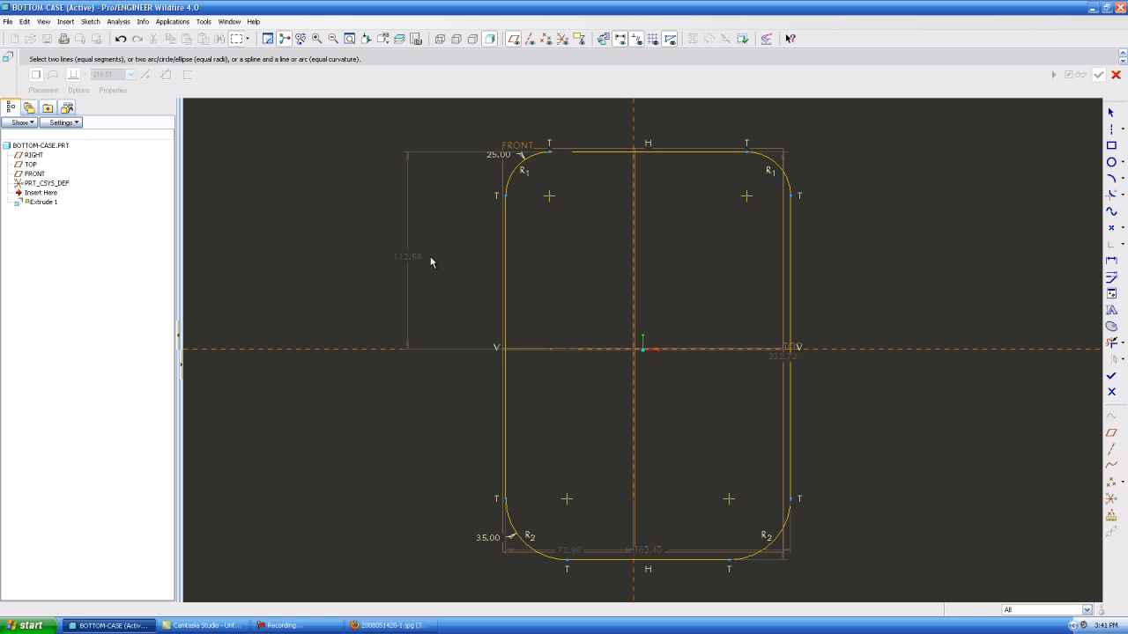
double_click(420, 257)
type("100")
key("Return")
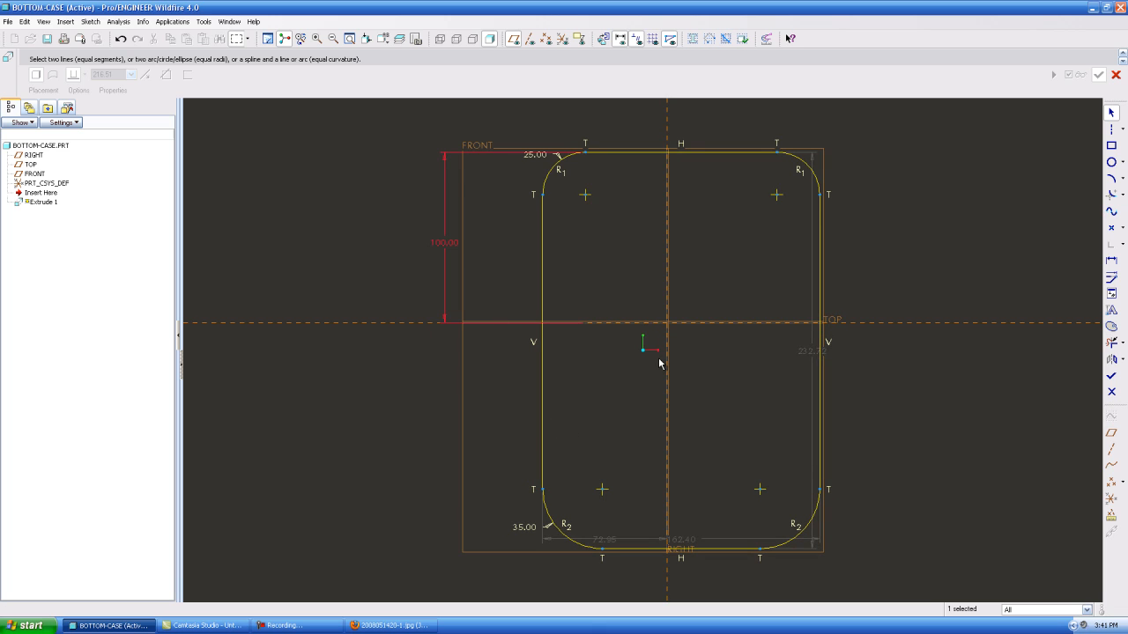
Place the overall height dimension to the left of the profile and set the height to 200
mouse_move(809, 352)
left_mouse_down()
mouse_move(315, 345)
mouse_move(448, 372)
mouse_move(415, 352)
mouse_move(364, 347)
left_mouse_up()
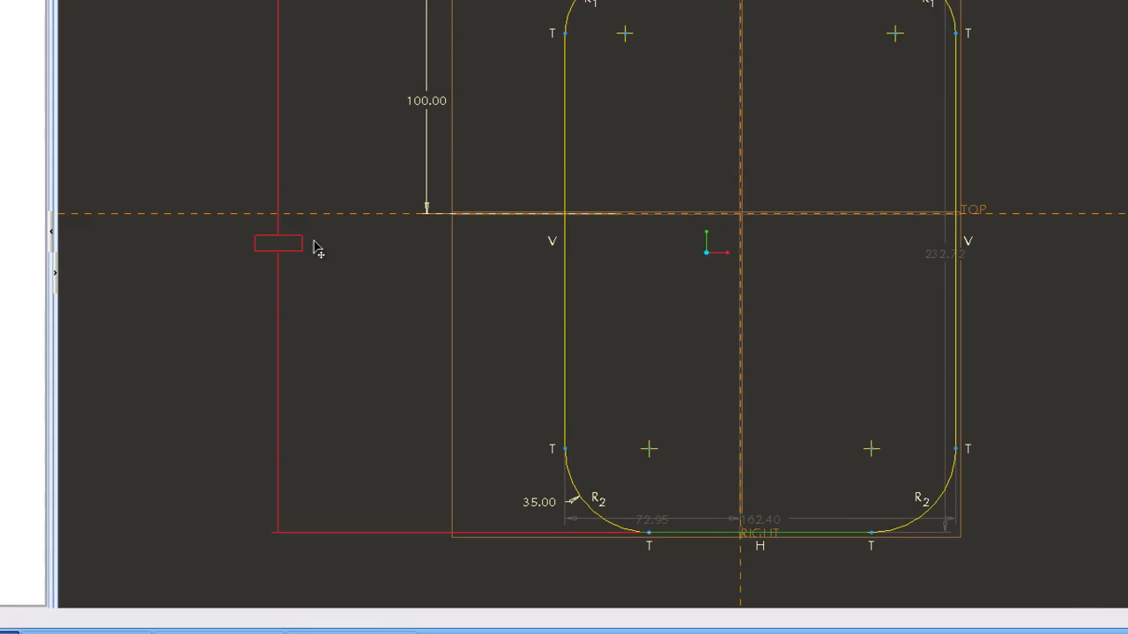
left_click_drag(317, 249, 290, 250)
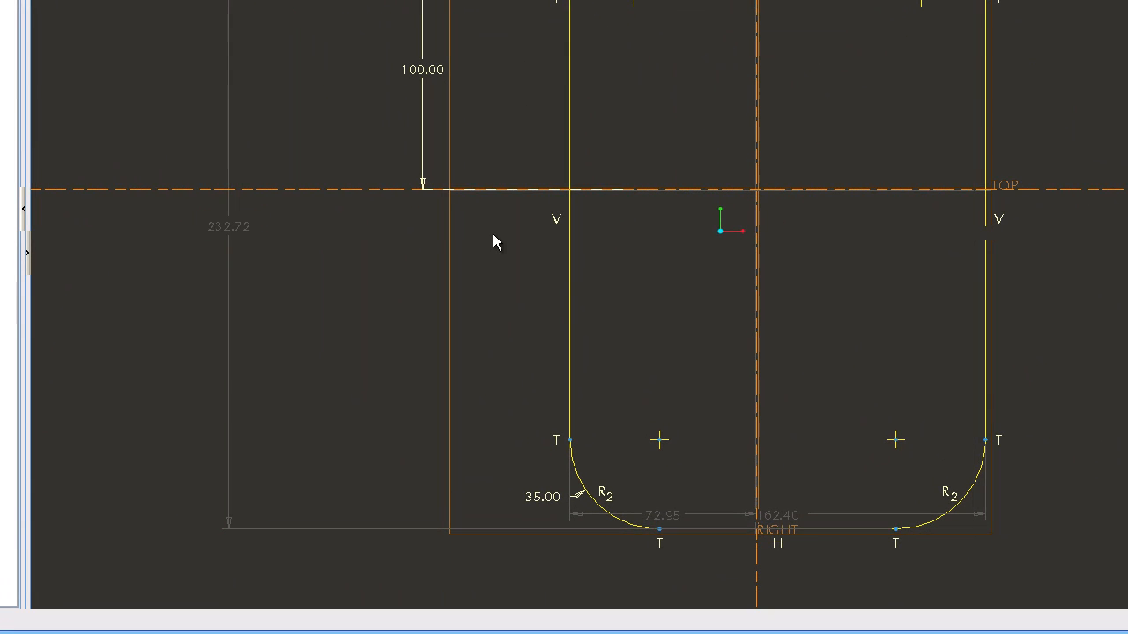
double_click(253, 246)
type("2")
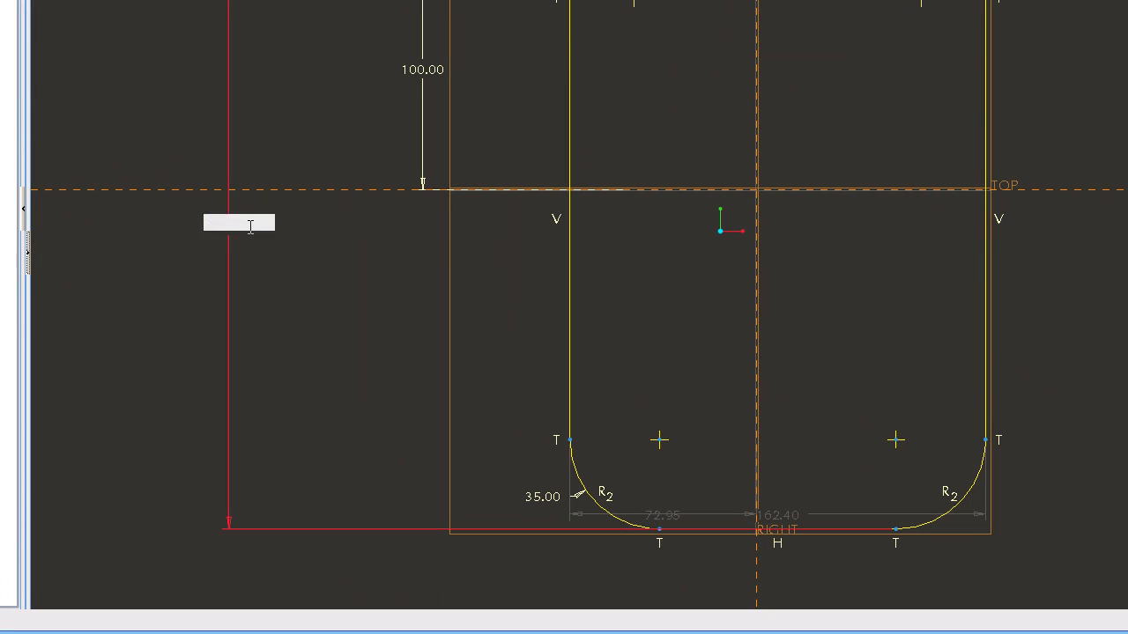
type("00")
key("Return")
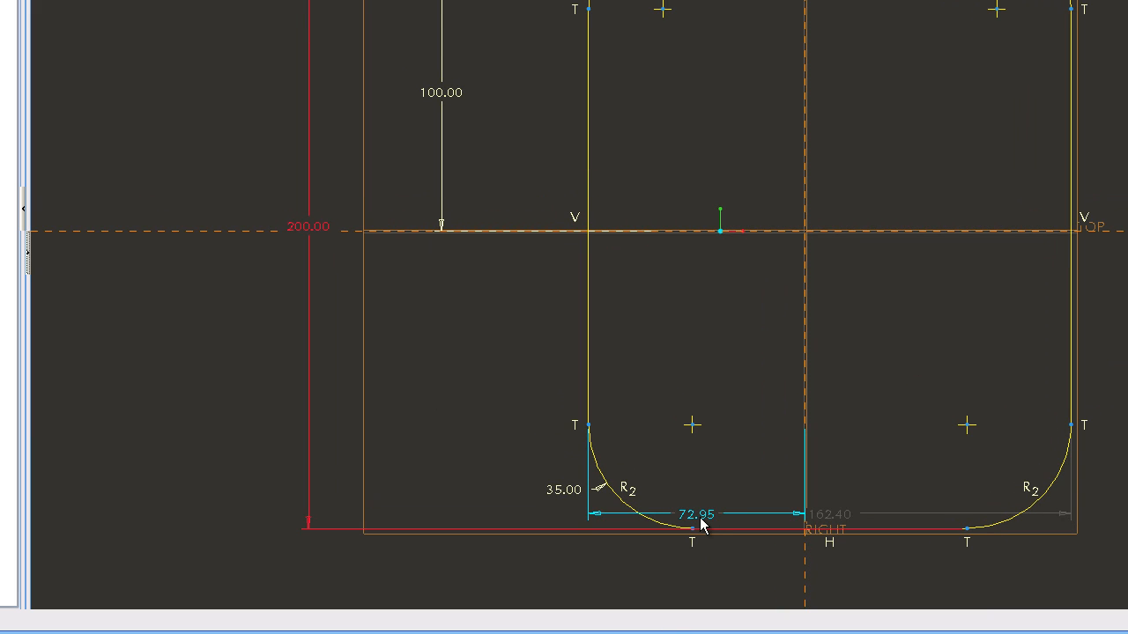
Set the left edge's distance from the vertical reference to 125/2 and the profile's overall width to 125
double_click(698, 518)
type("125")
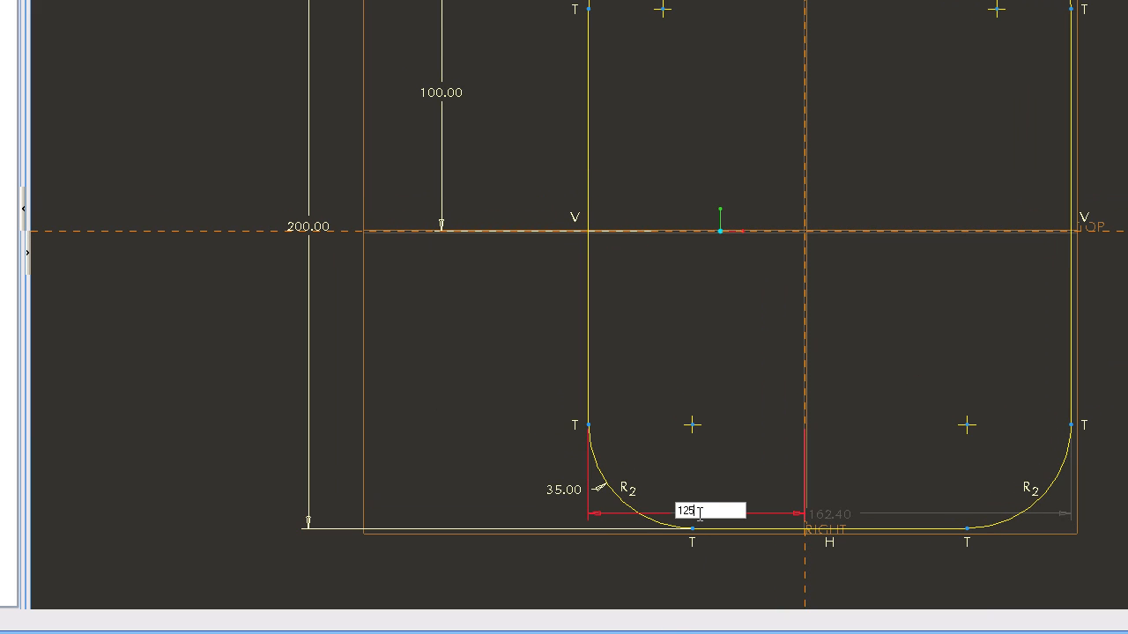
type("/2")
key("Return")
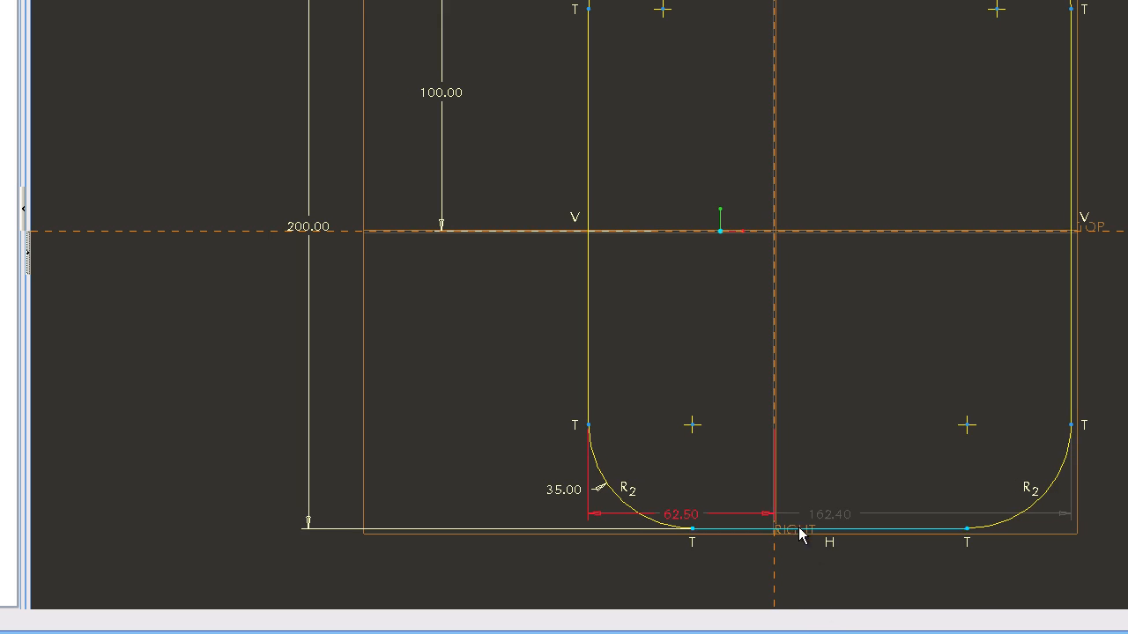
double_click(831, 518)
type("122")
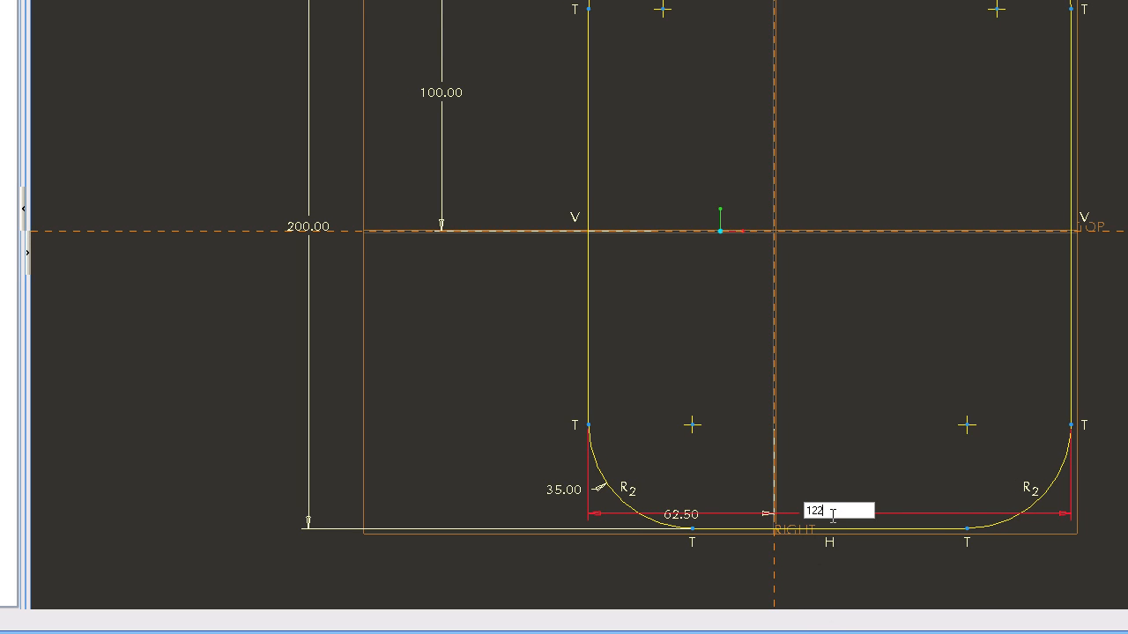
type("5")
key("Return")
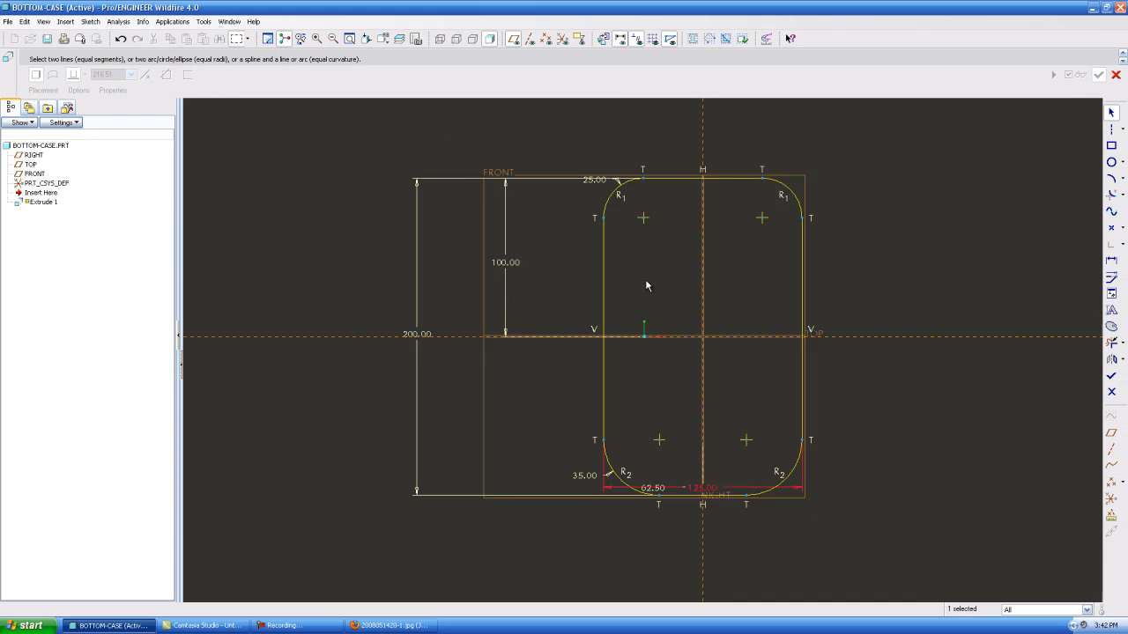
Reposition the two width dimensions below the profile and the 25 radius dimension beside its corner for readability
left_click_drag(697, 449, 717, 498)
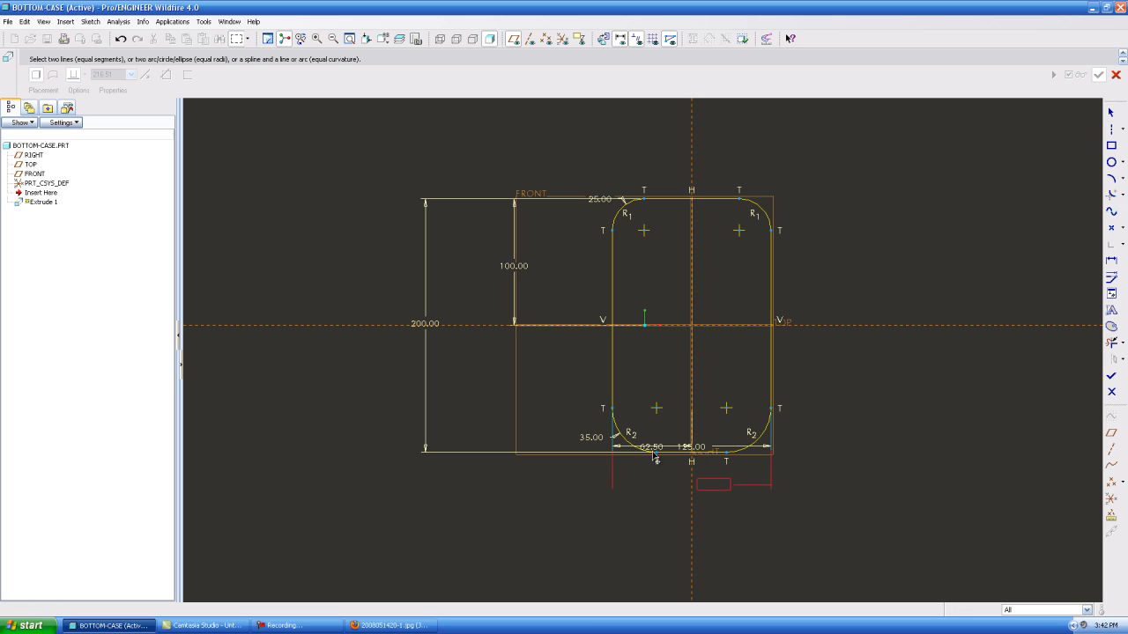
left_click_drag(653, 450, 656, 478)
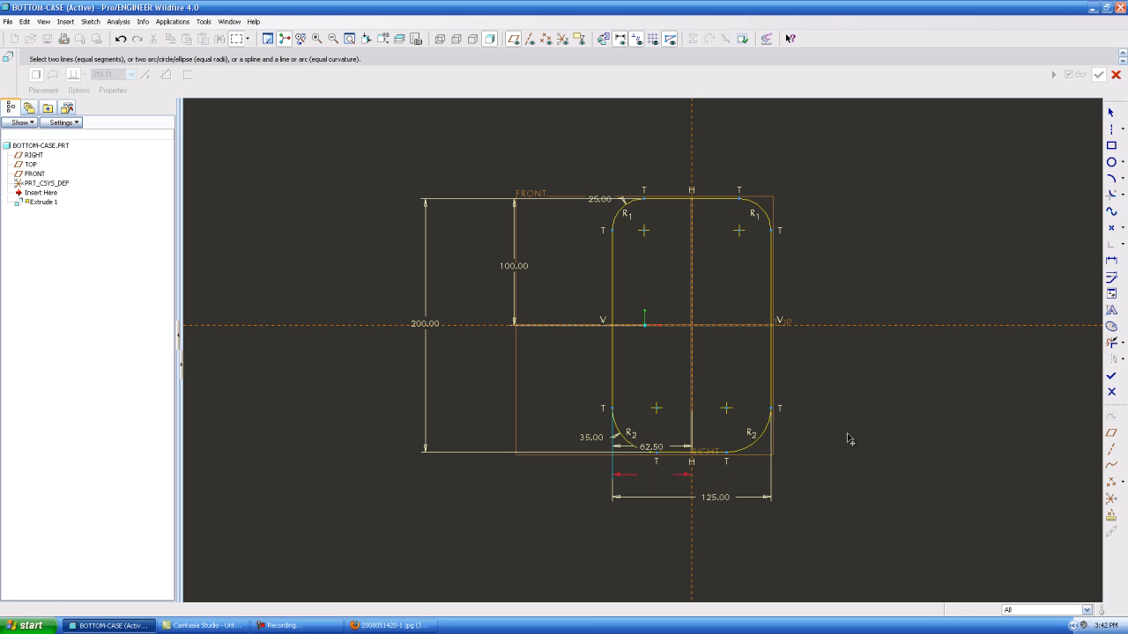
scroll(732, 415, "down", 2)
scroll(720, 443, "up", 2)
scroll(723, 374, "down", 1)
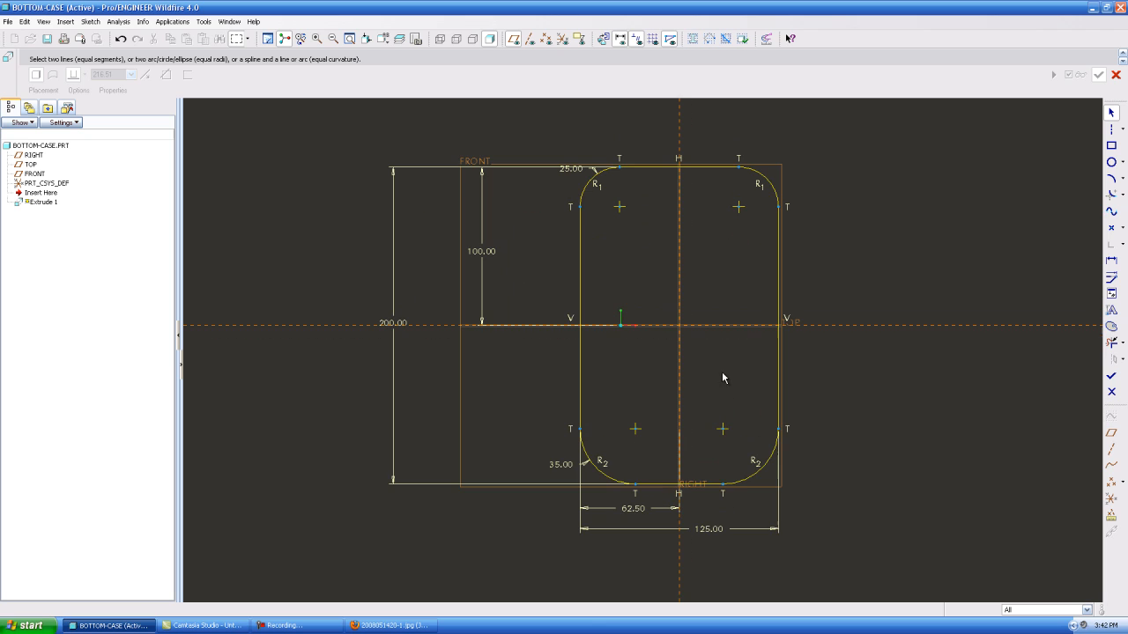
left_click_drag(569, 170, 767, 222)
Finish the sketch and extrude the rounded profile to a depth of 10
left_click(1110, 376)
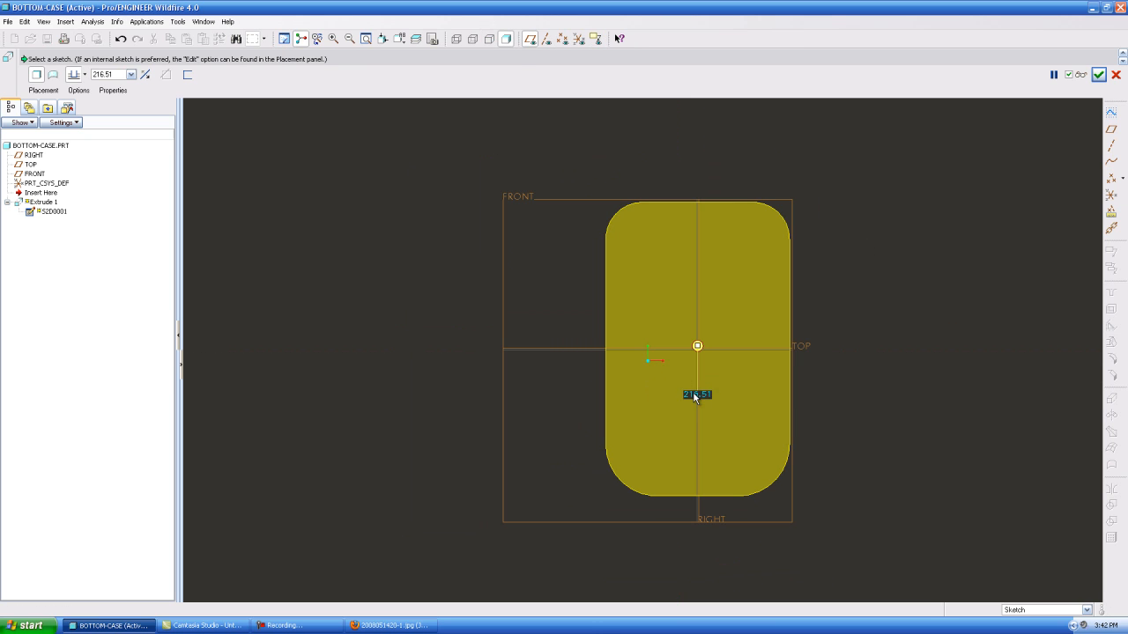
type("10")
key("Return")
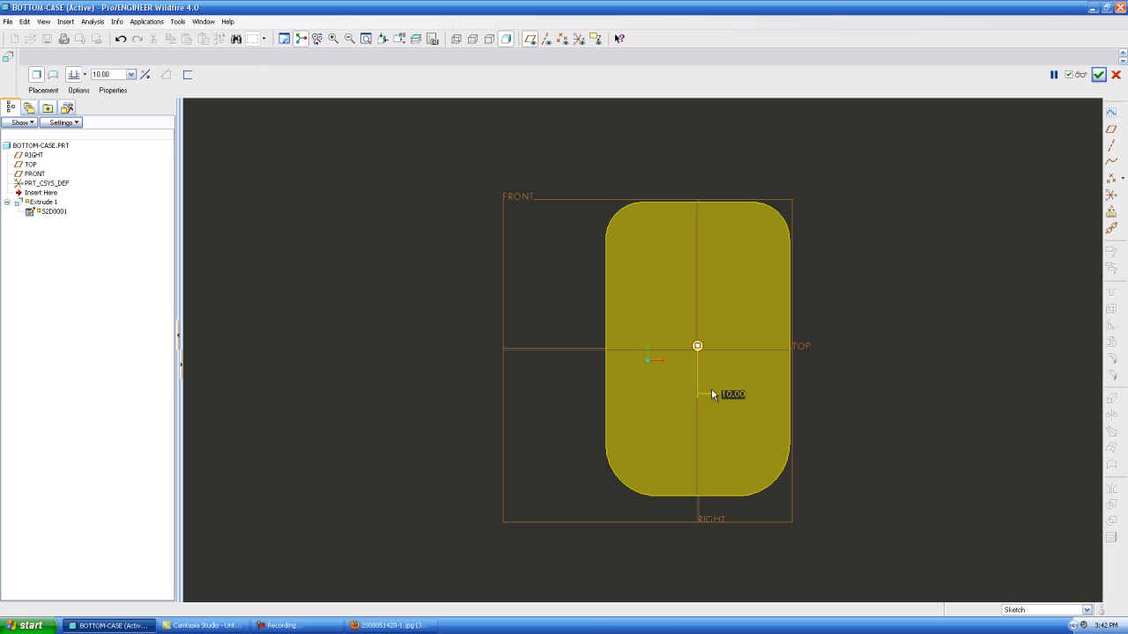
left_click(1099, 74)
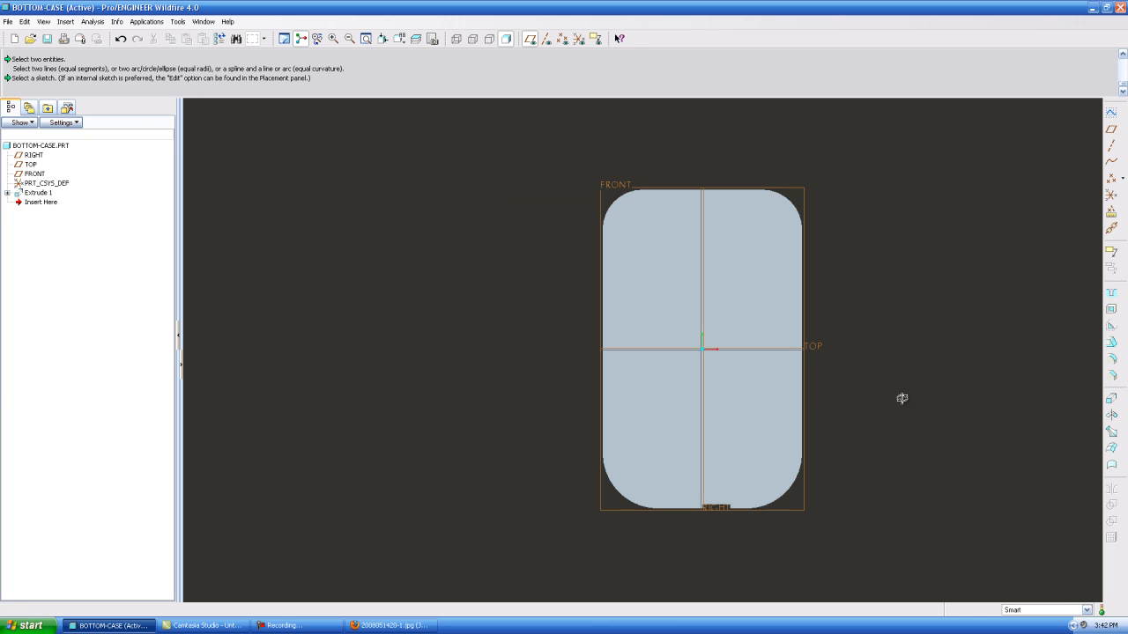
Round the bottom outer edge loop of the extruded base with a radius of 5
key("ctrl+d")
left_click(1114, 361)
left_click(677, 397)
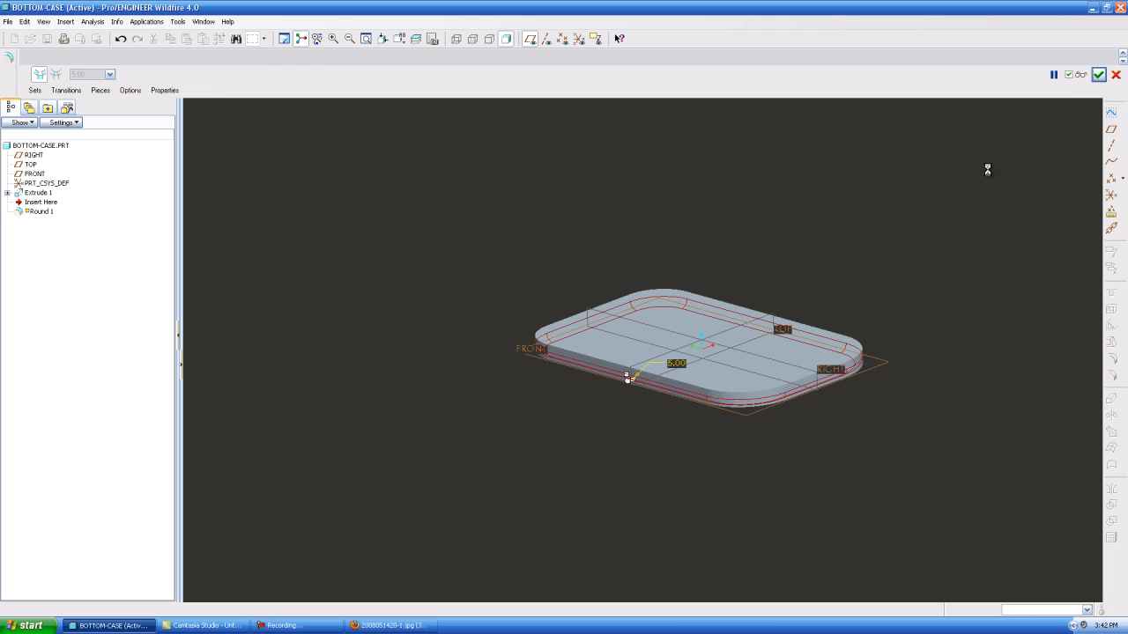
scroll(774, 328, "down", 3)
mouse_move(651, 367)
middle_mouse_down()
mouse_move(597, 350)
mouse_move(611, 308)
mouse_move(581, 387)
middle_mouse_up()
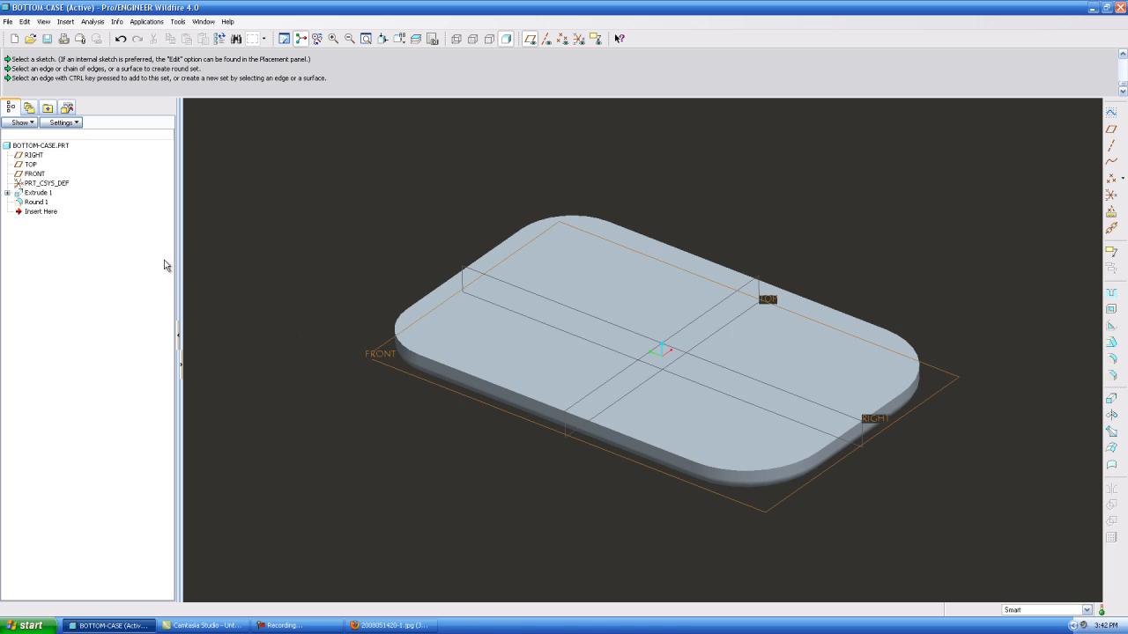
Roll the model back to before the edge round and return the insertion point to the end of the feature list
left_click_drag(39, 212, 39, 200)
mouse_move(452, 423)
middle_mouse_down()
mouse_move(468, 327)
mouse_move(462, 407)
middle_mouse_up()
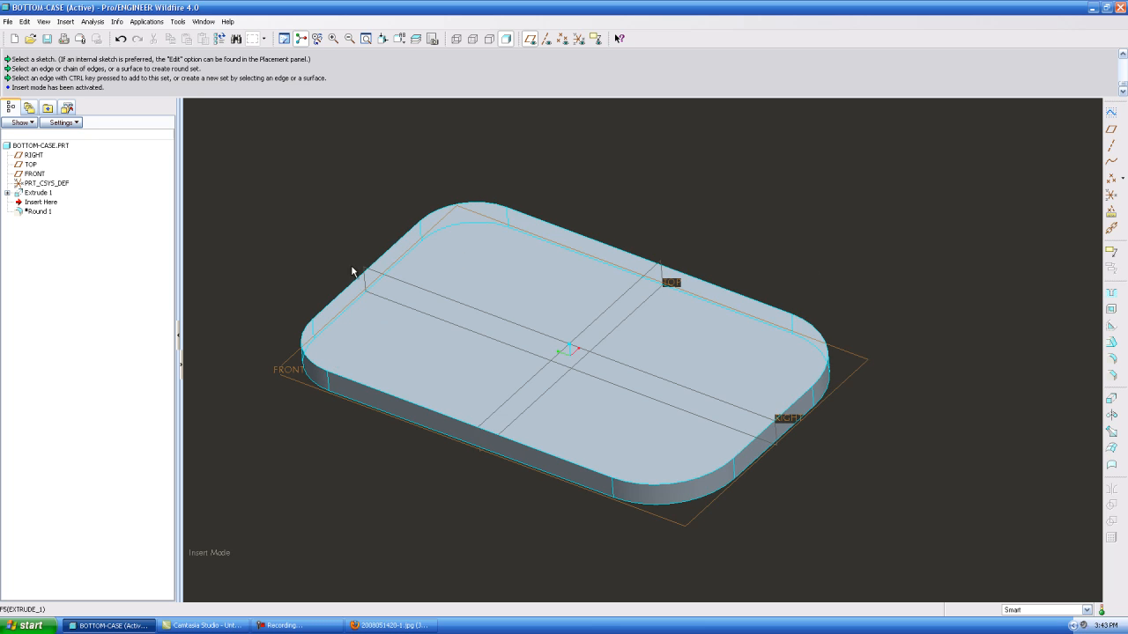
left_click_drag(41, 202, 39, 217)
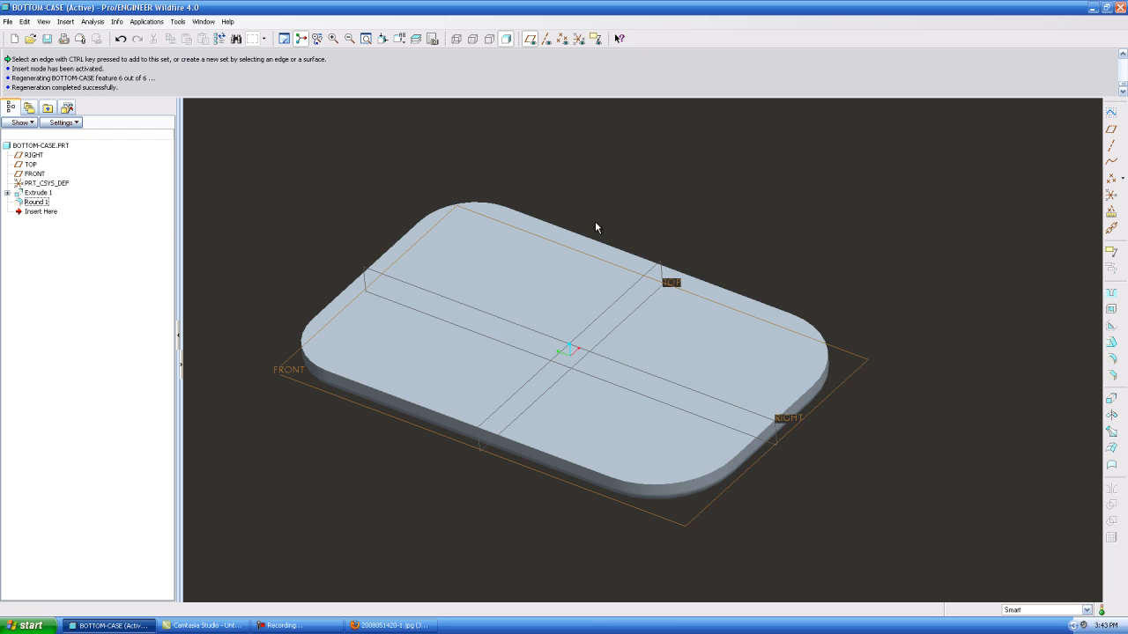
Shell the base to a wall thickness of 2, removing its flat top surface
left_click(1111, 310)
double_click(363, 348)
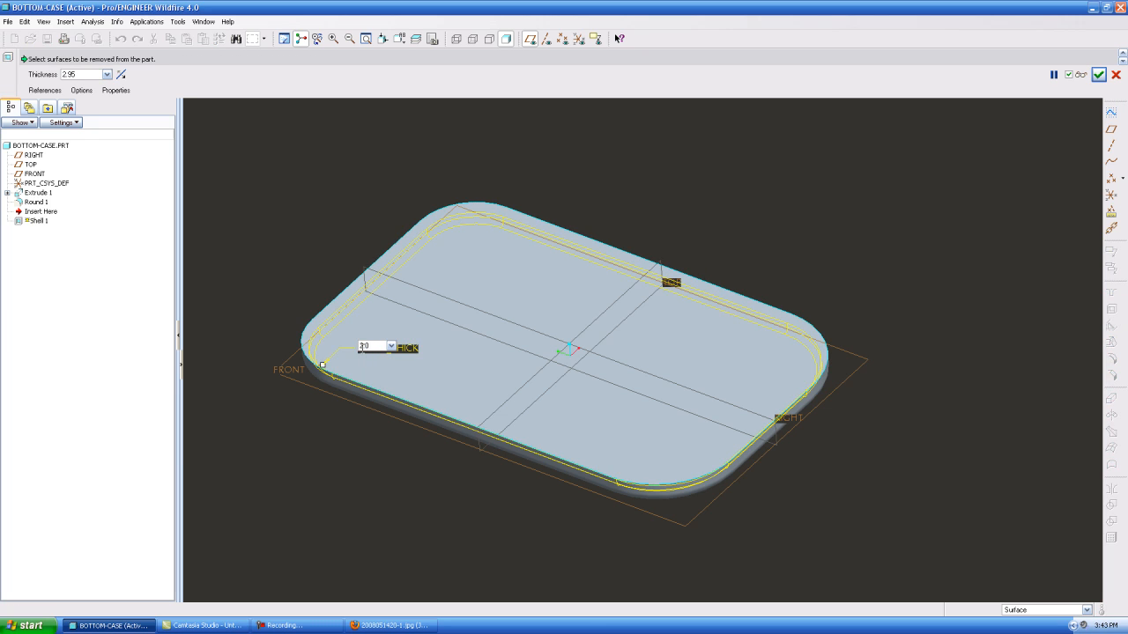
key("Return")
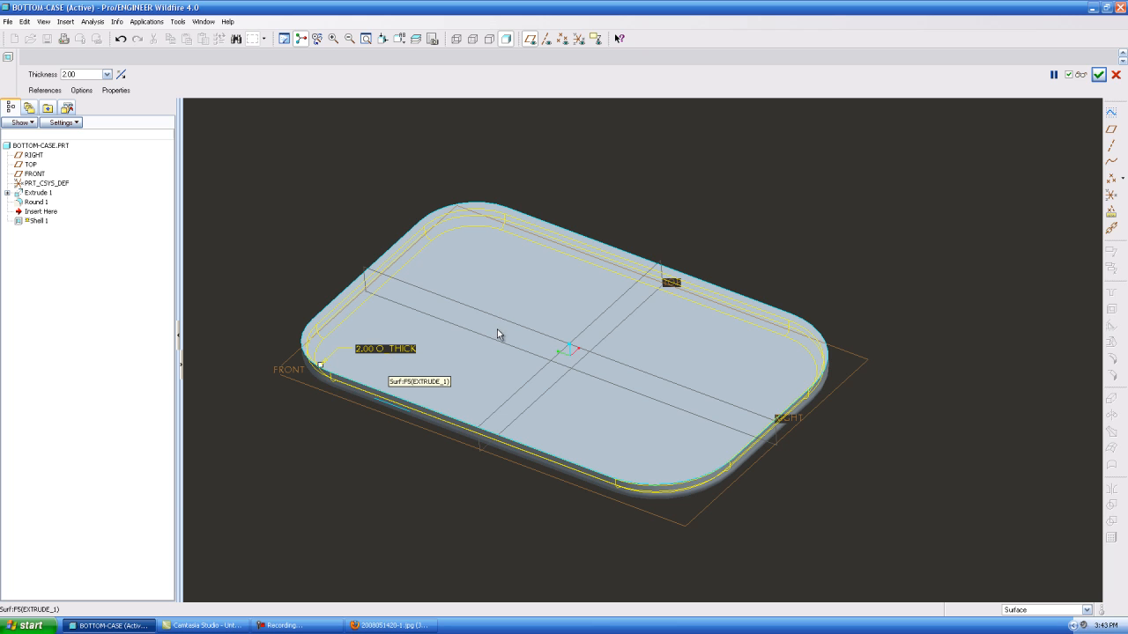
middle_click_drag(516, 326, 554, 291)
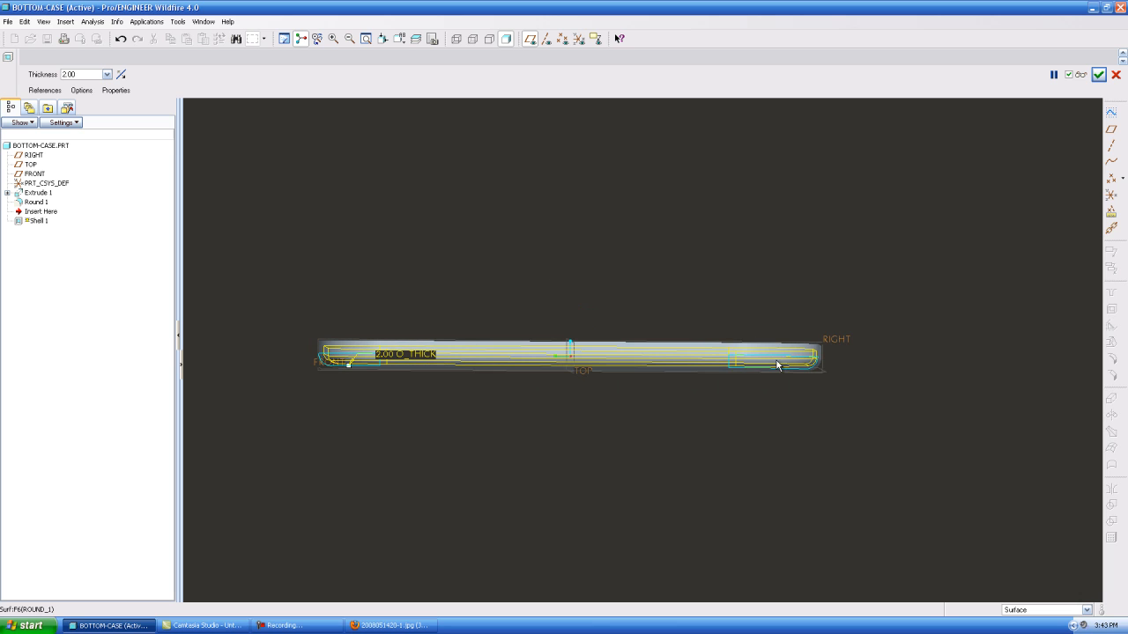
middle_click_drag(641, 247, 593, 283)
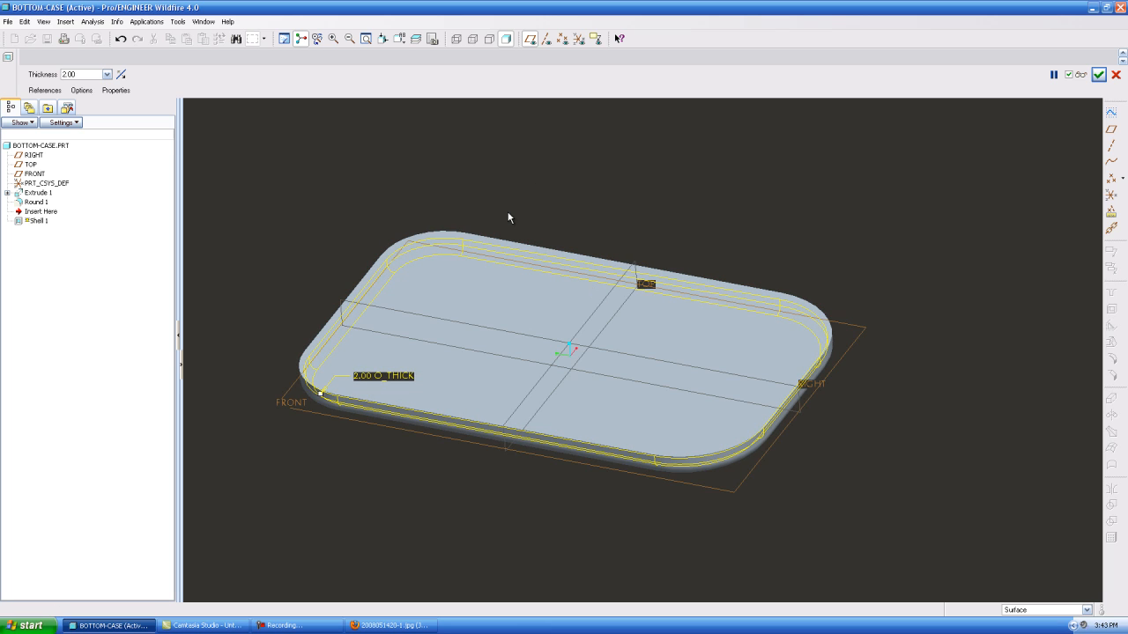
left_click(468, 286)
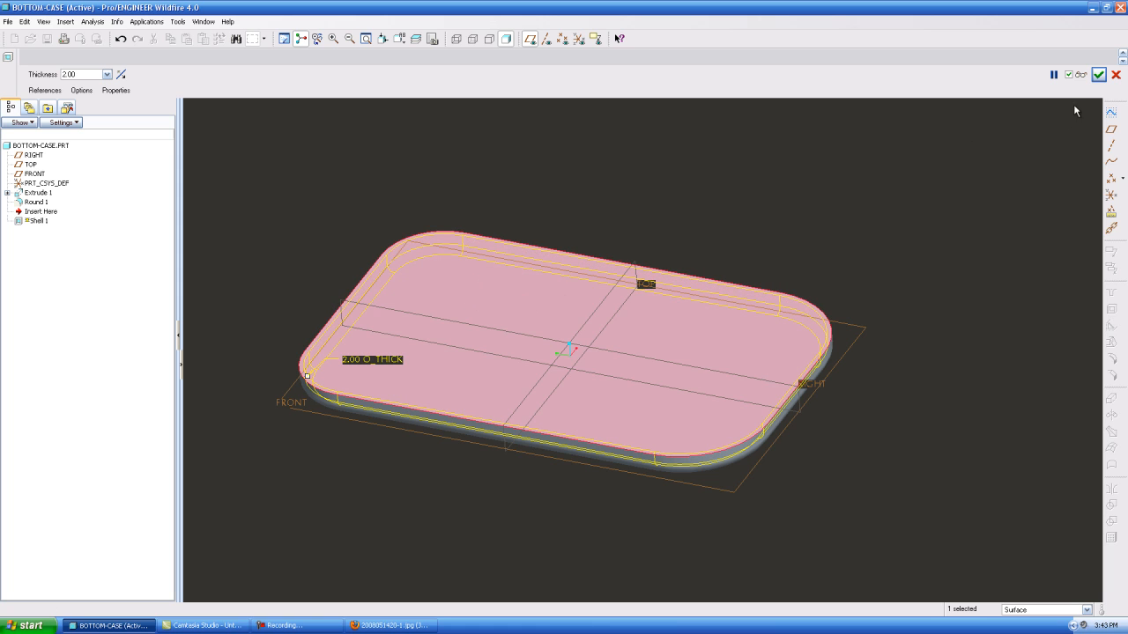
left_click(1097, 75)
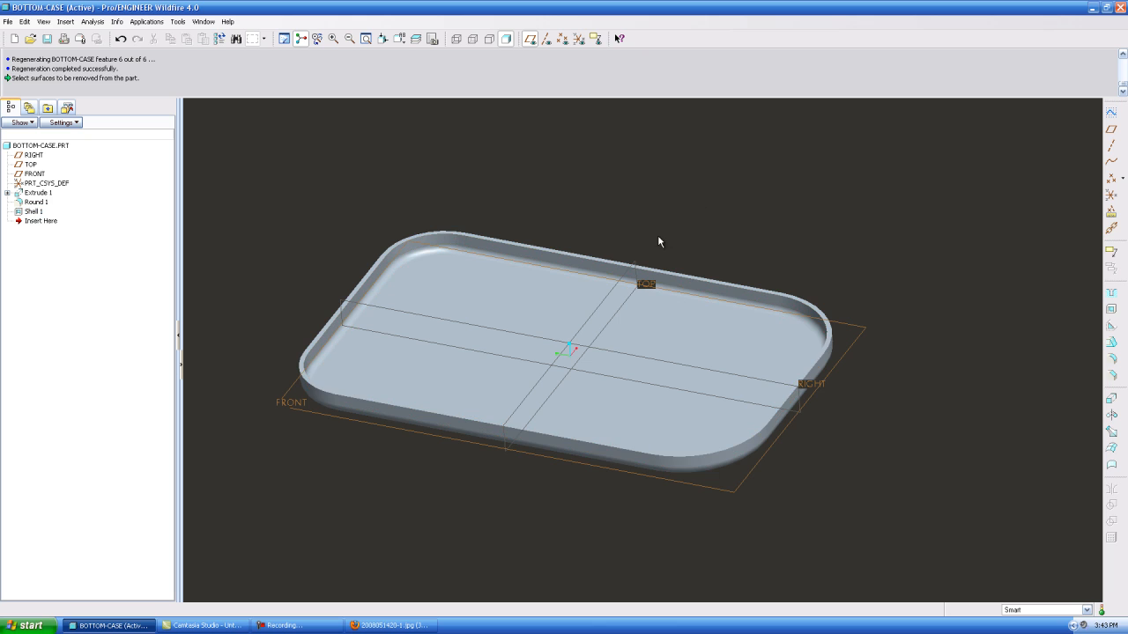
mouse_move(682, 242)
middle_mouse_down()
mouse_move(696, 197)
mouse_move(658, 247)
middle_mouse_up()
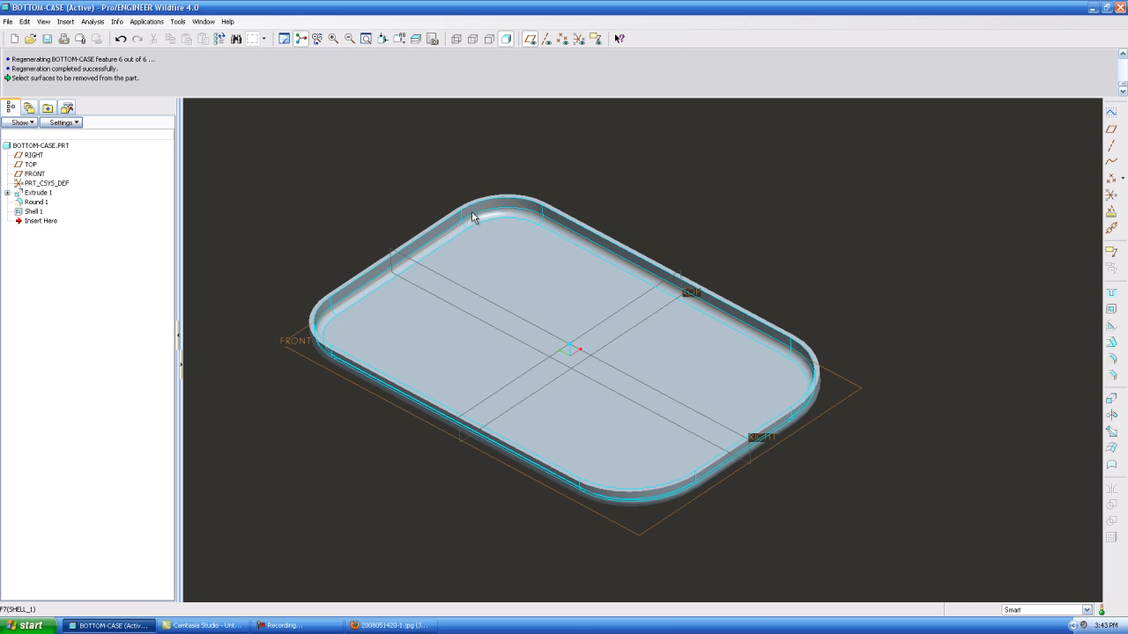
middle_click_drag(366, 377, 432, 292)
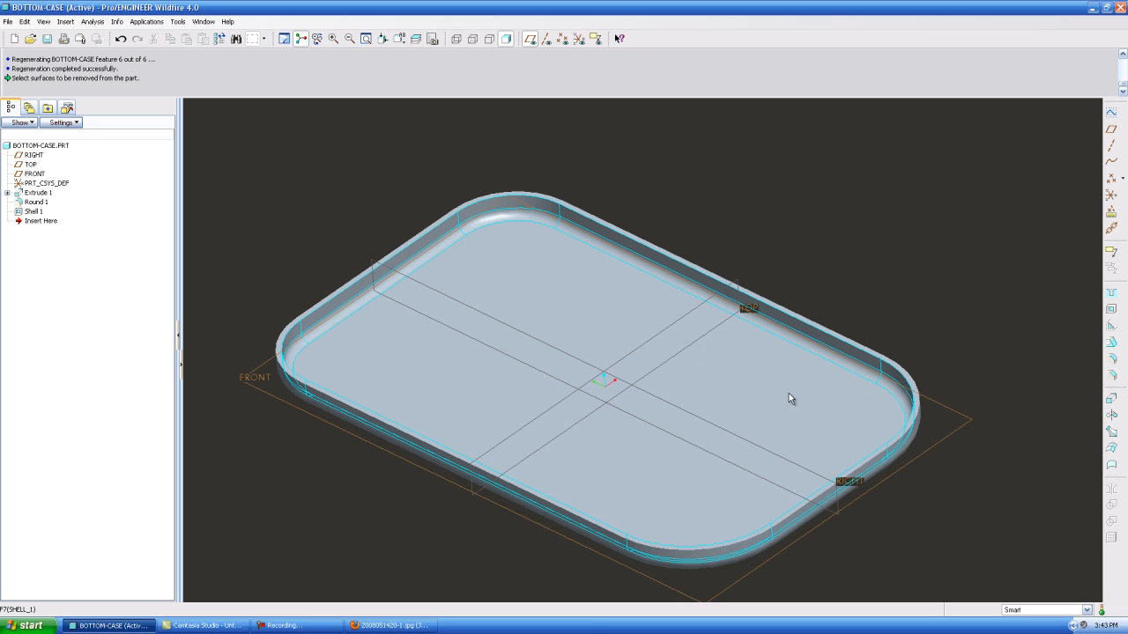
middle_click_drag(555, 309, 555, 268)
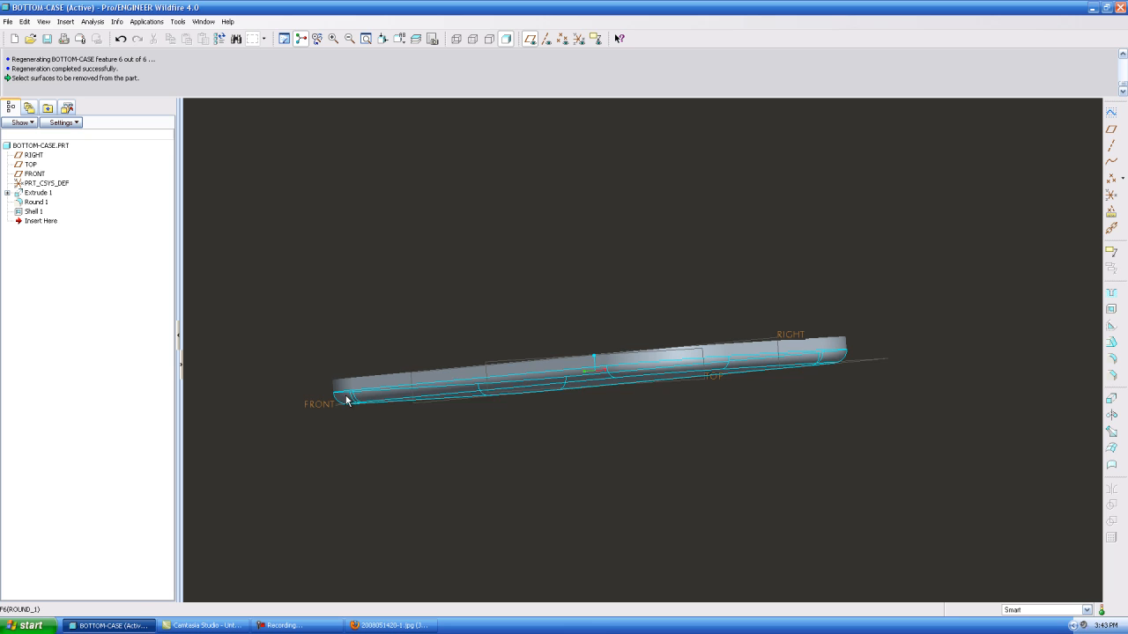
middle_click_drag(471, 237, 470, 282)
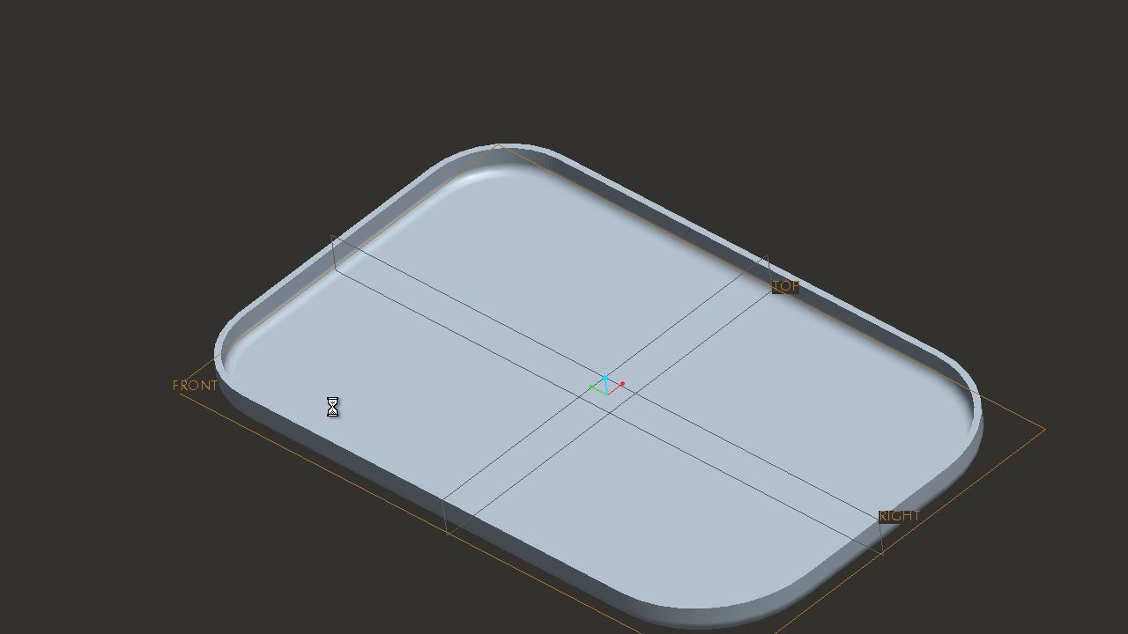
Save the bottom case part and save a copy of it under the name top-case
key("ctrl+s")
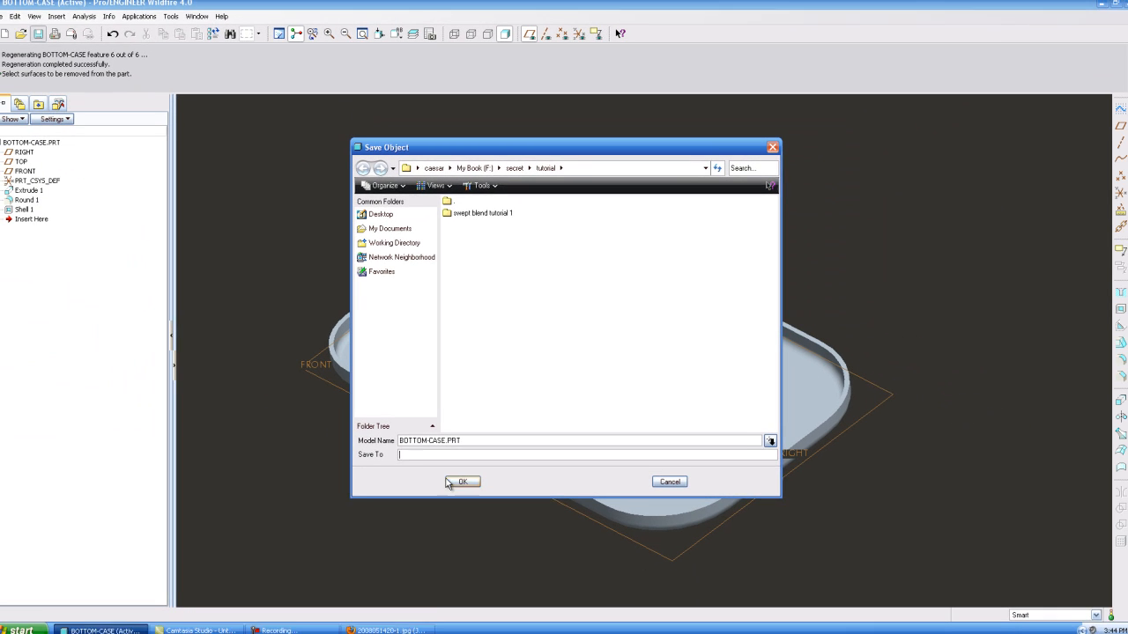
key("Return")
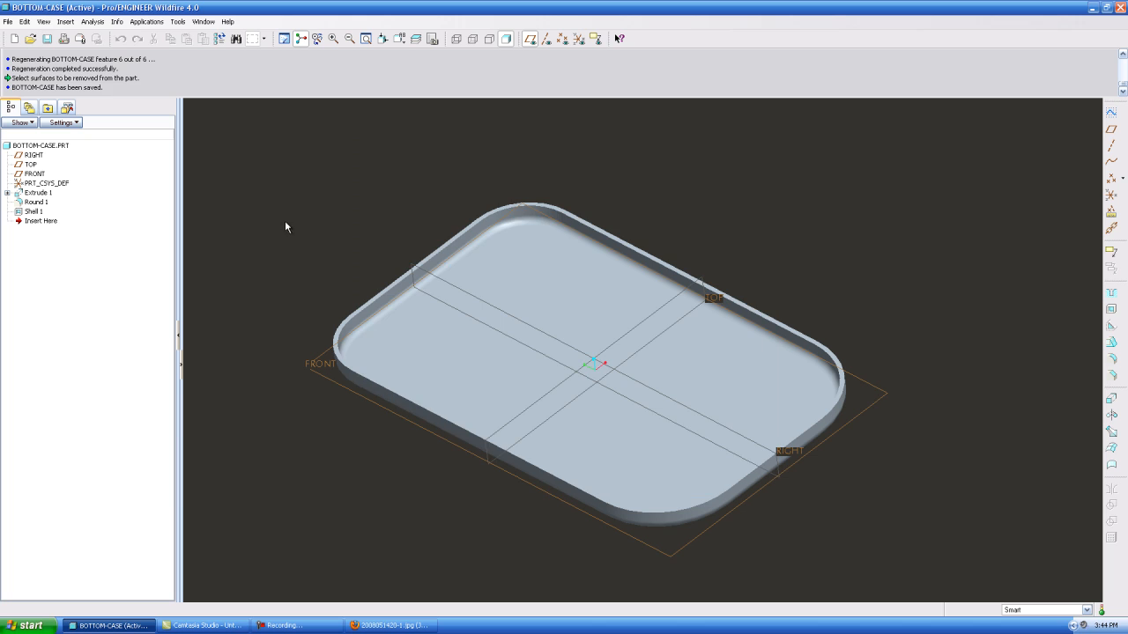
left_click(9, 22)
left_click(40, 98)
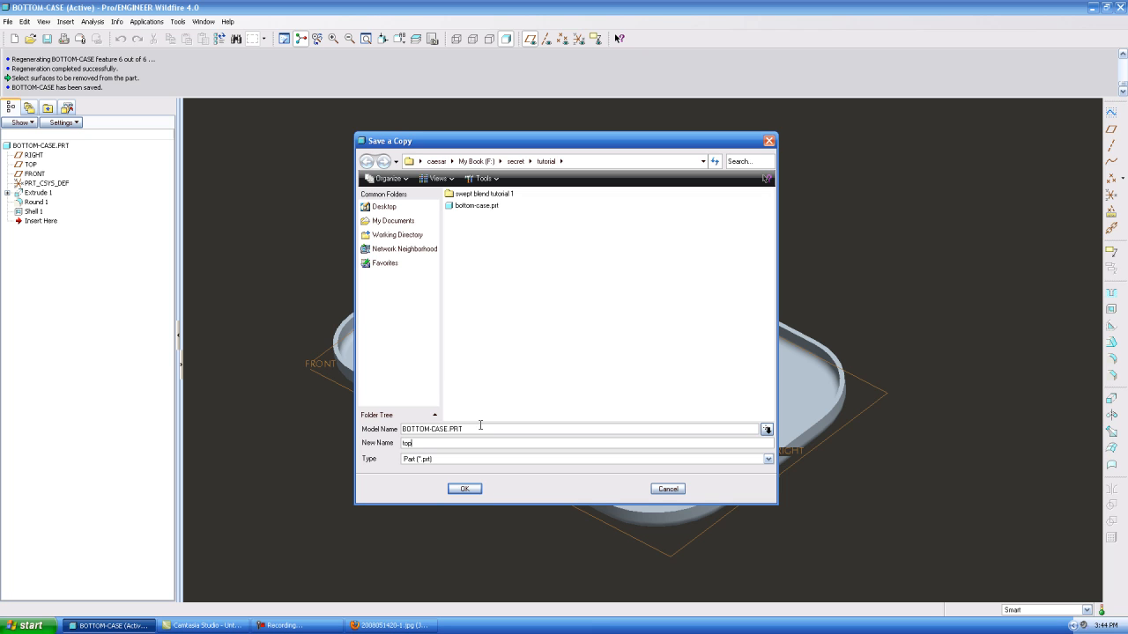
type("top-case")
key("Return")
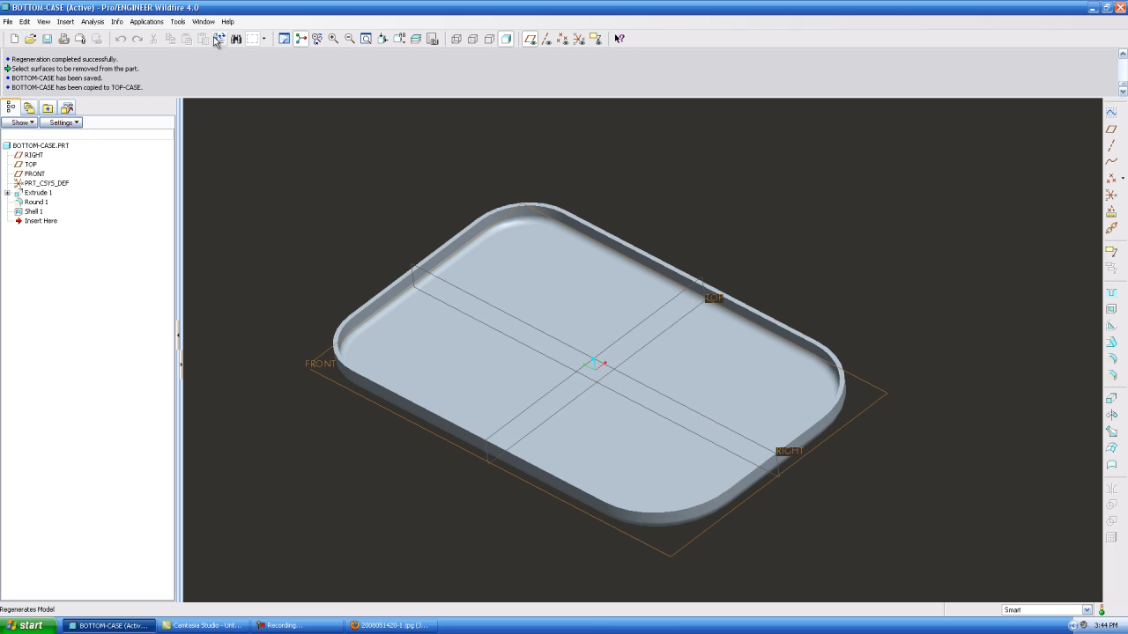
Open the copied top-case part in its own window
key("alt+w")
left_click(32, 41)
left_click(31, 39)
left_click(482, 258)
left_click(659, 452)
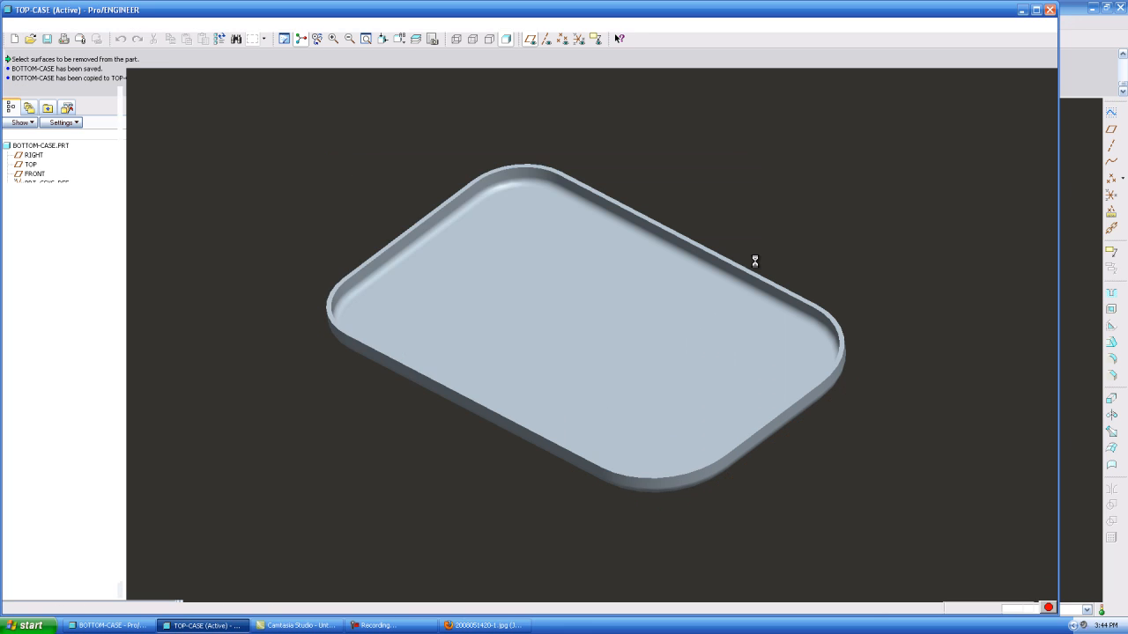
Display the top case without hidden lines and start an extrude sketch on its flat outer face, with the RIGHT plane as Left reference
middle_click_drag(837, 447, 475, 345)
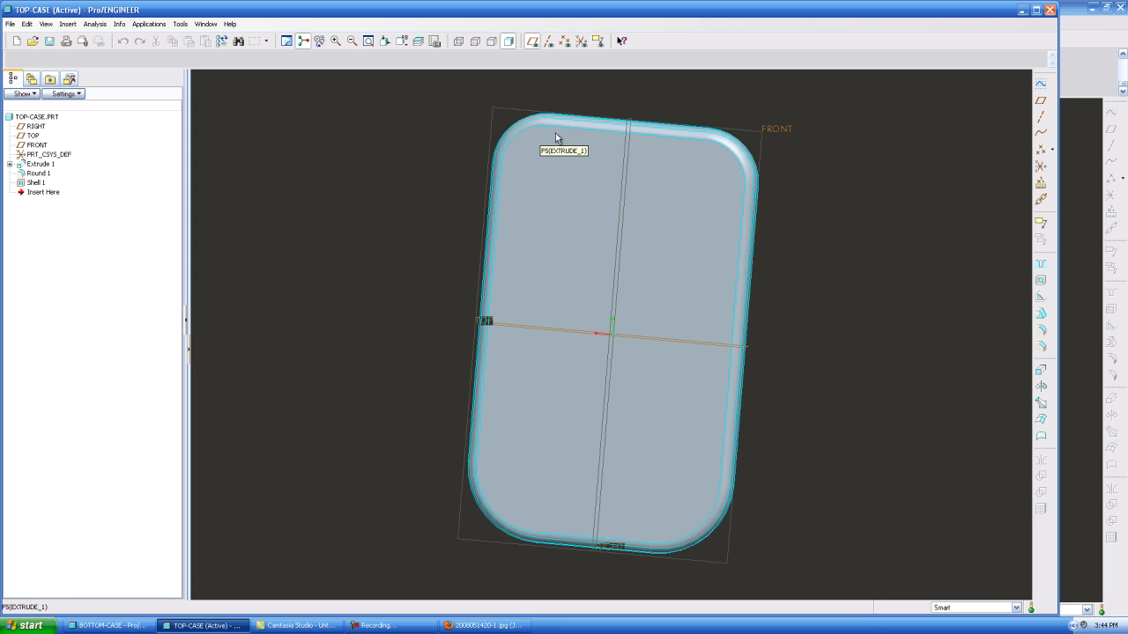
left_click(491, 41)
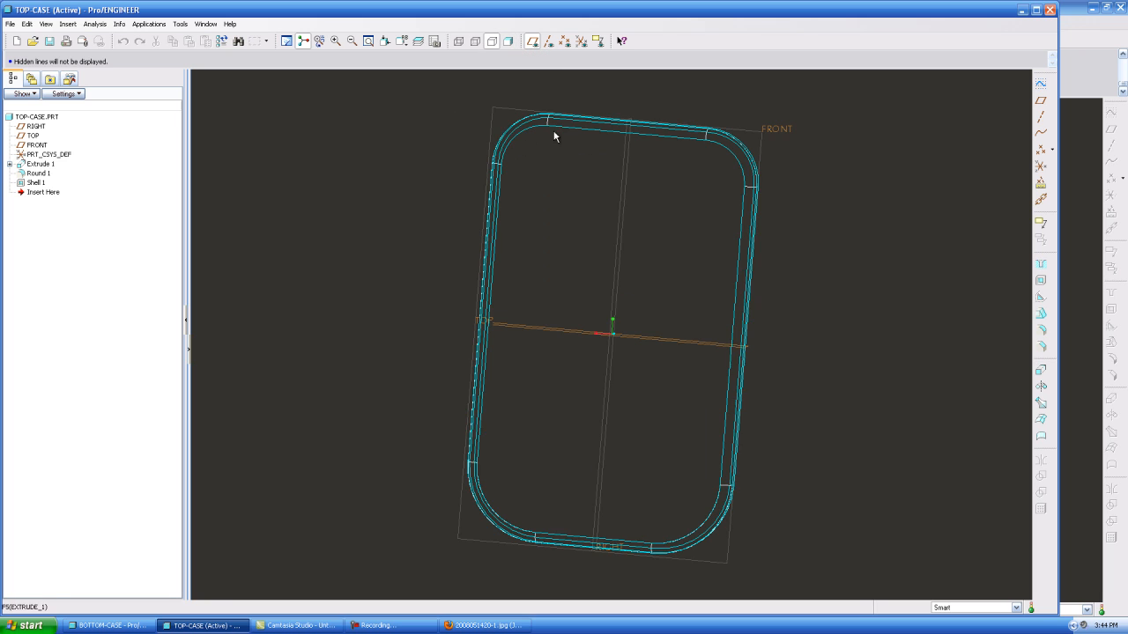
left_click(1040, 370)
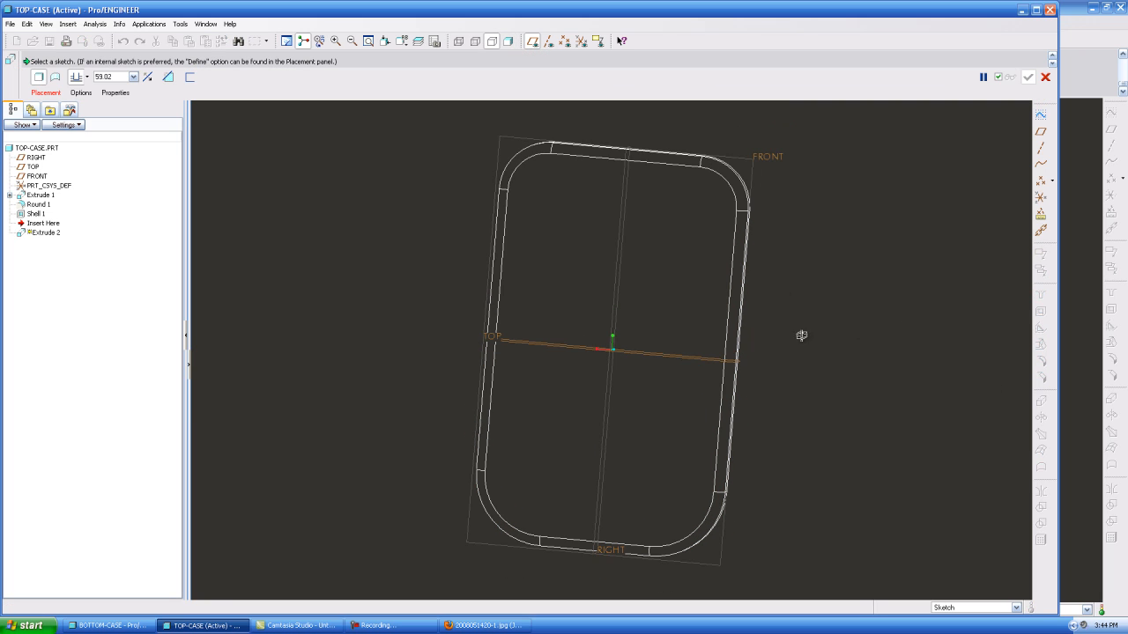
left_click(46, 92)
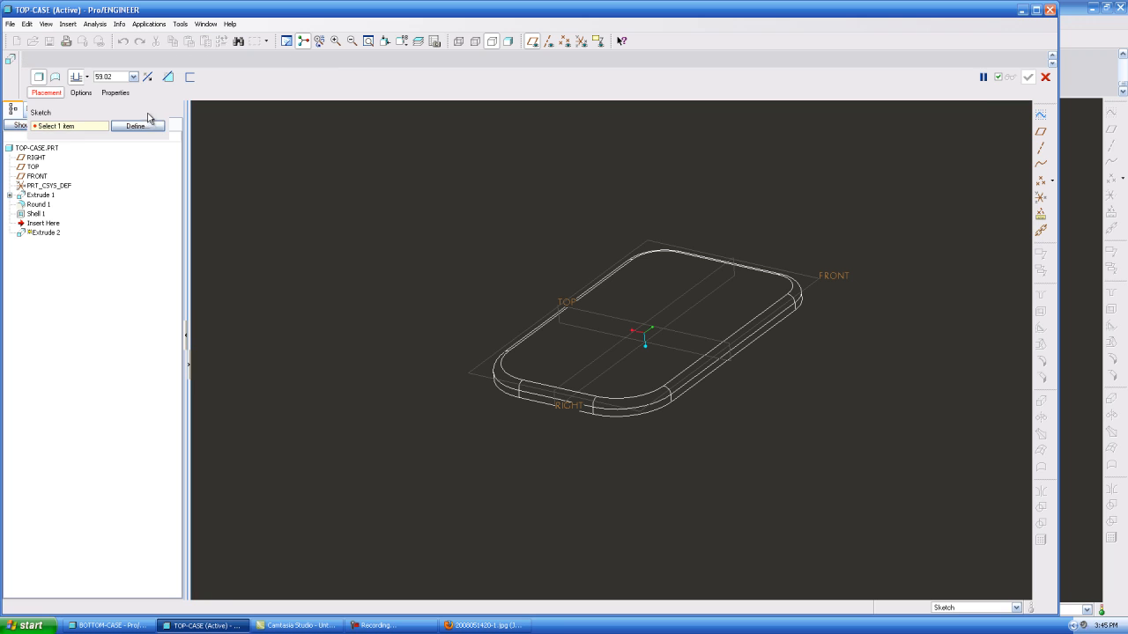
left_click(136, 126)
left_click(657, 277)
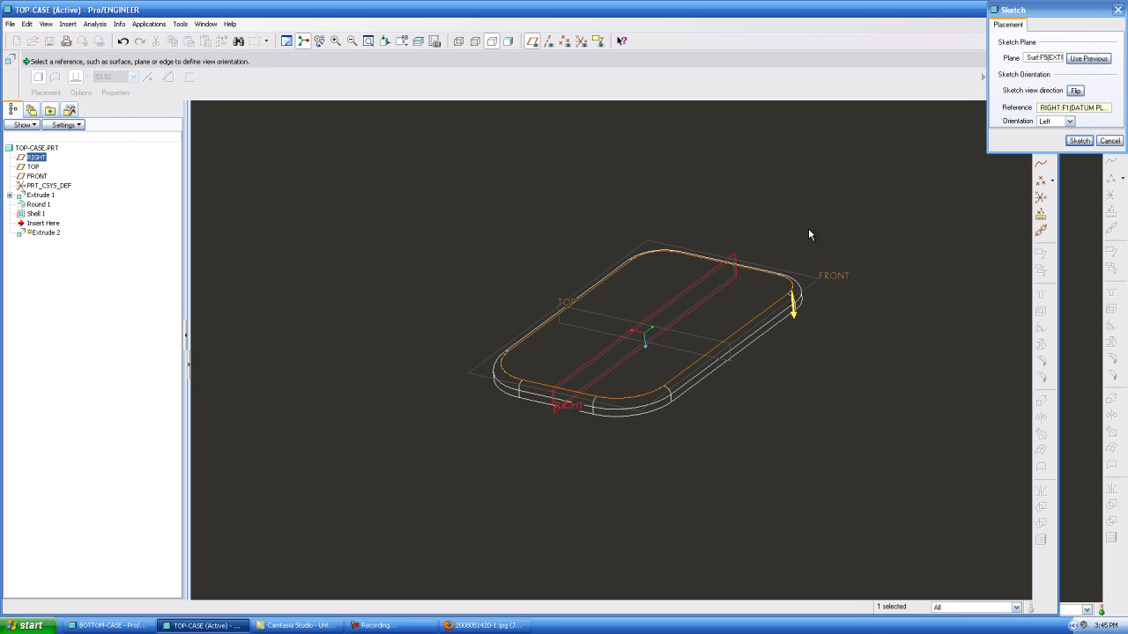
left_click(1080, 141)
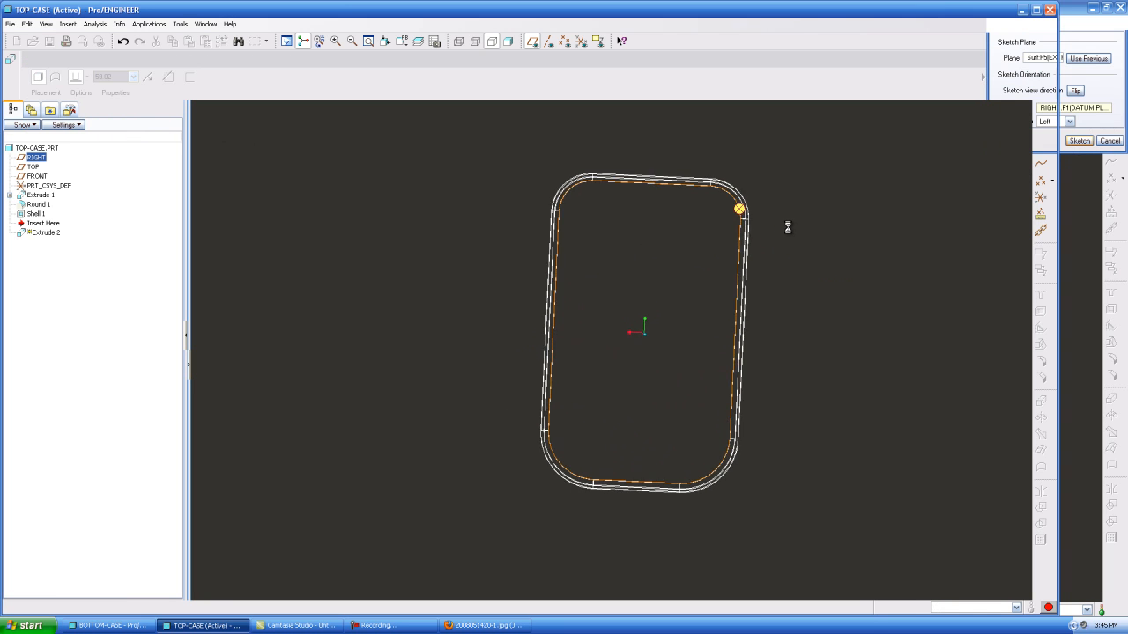
Create sketch entities from the four straight edges and four corner arcs bounding the flat outer face, and finish the sketch
scroll(617, 150, "down", 2)
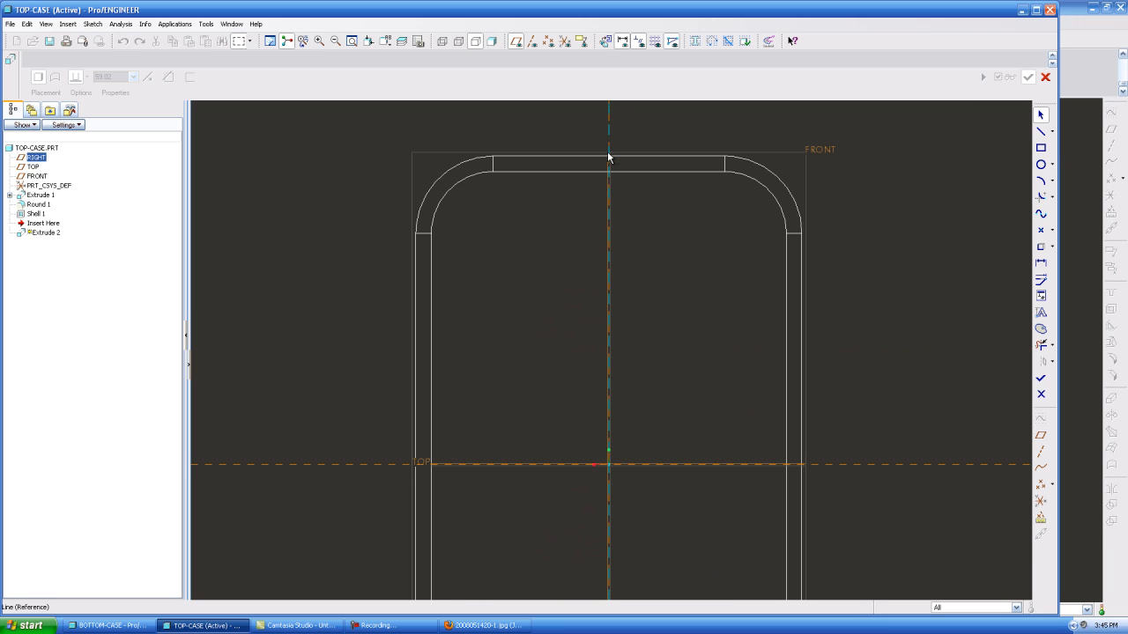
left_click(1041, 249)
left_click(549, 173)
left_click(465, 184)
left_click(433, 290)
scroll(480, 149, "down", 2)
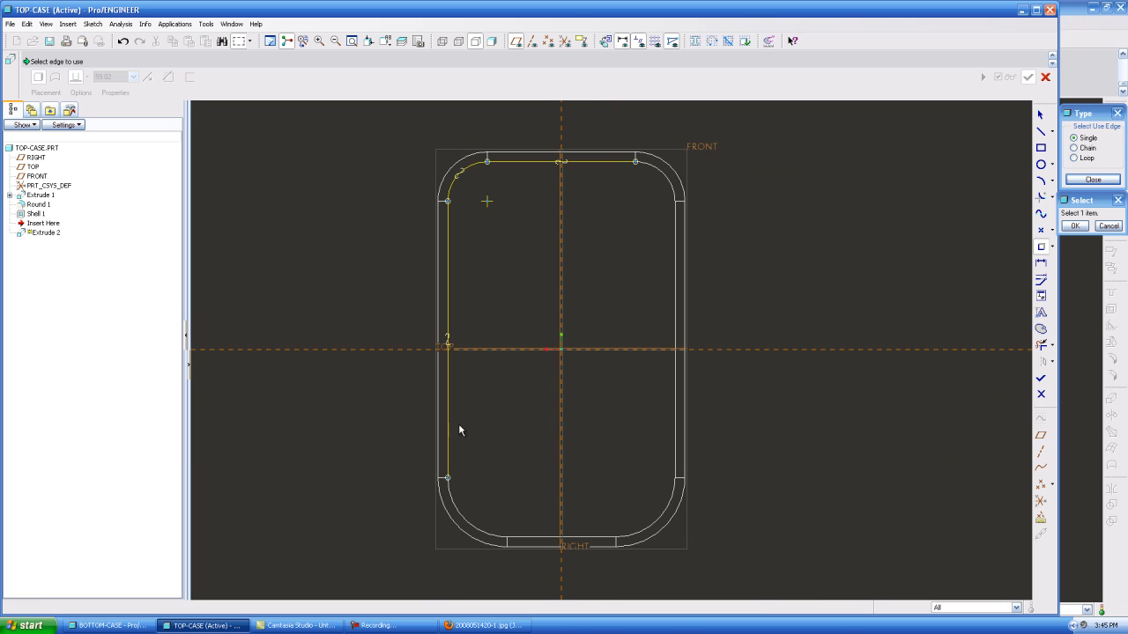
left_click(470, 522)
left_click(534, 537)
left_click(662, 507)
left_click(675, 439)
left_click(663, 177)
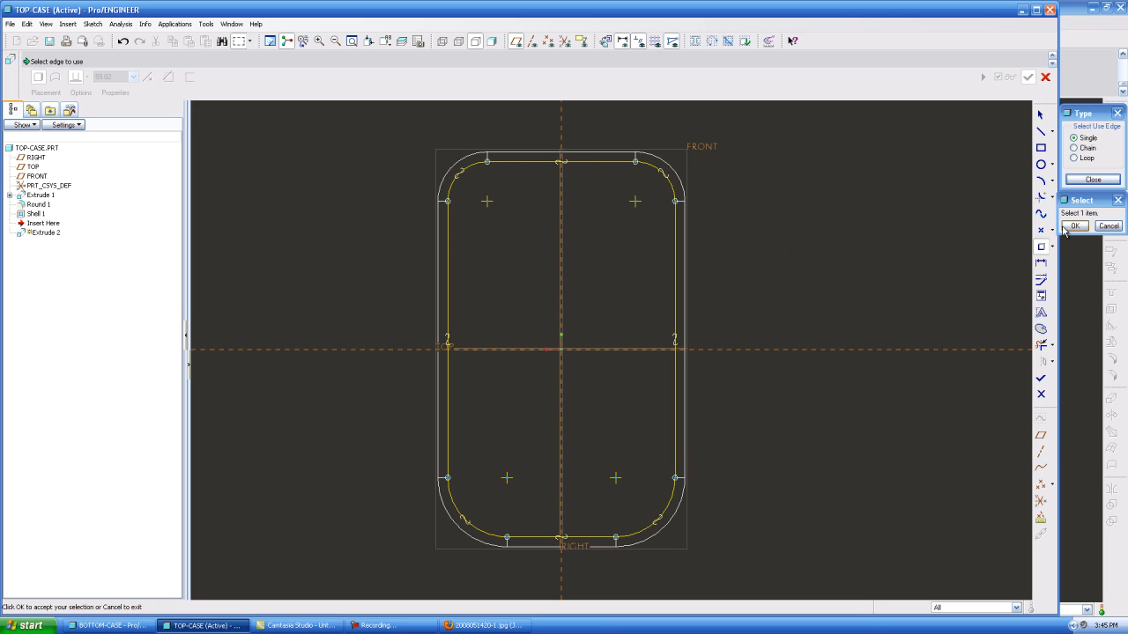
left_click(1092, 179)
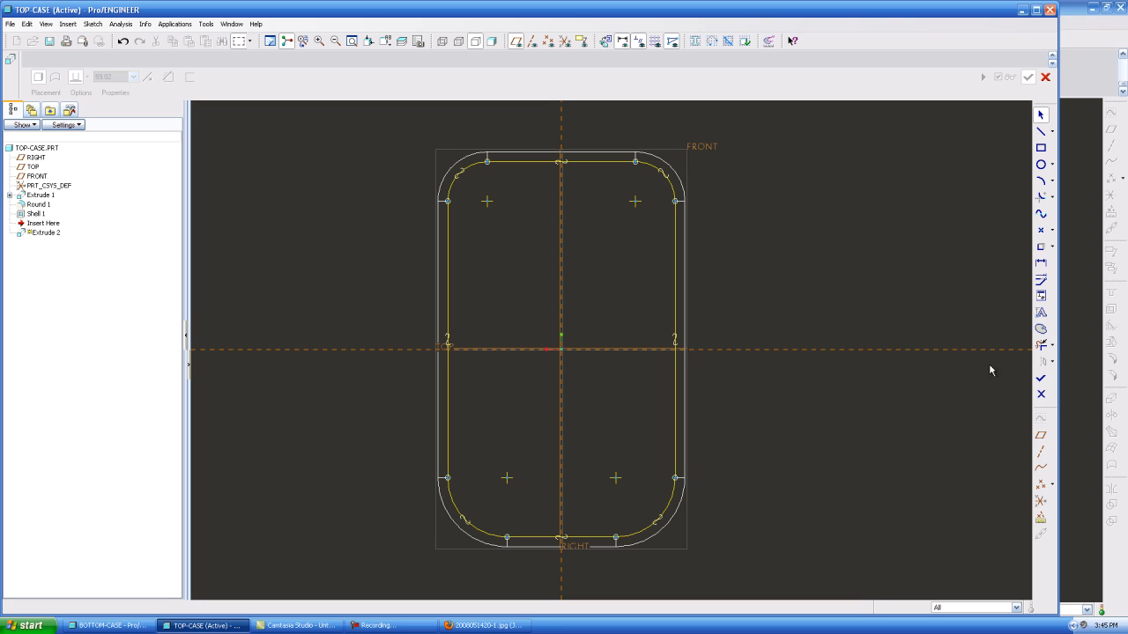
left_click(1040, 378)
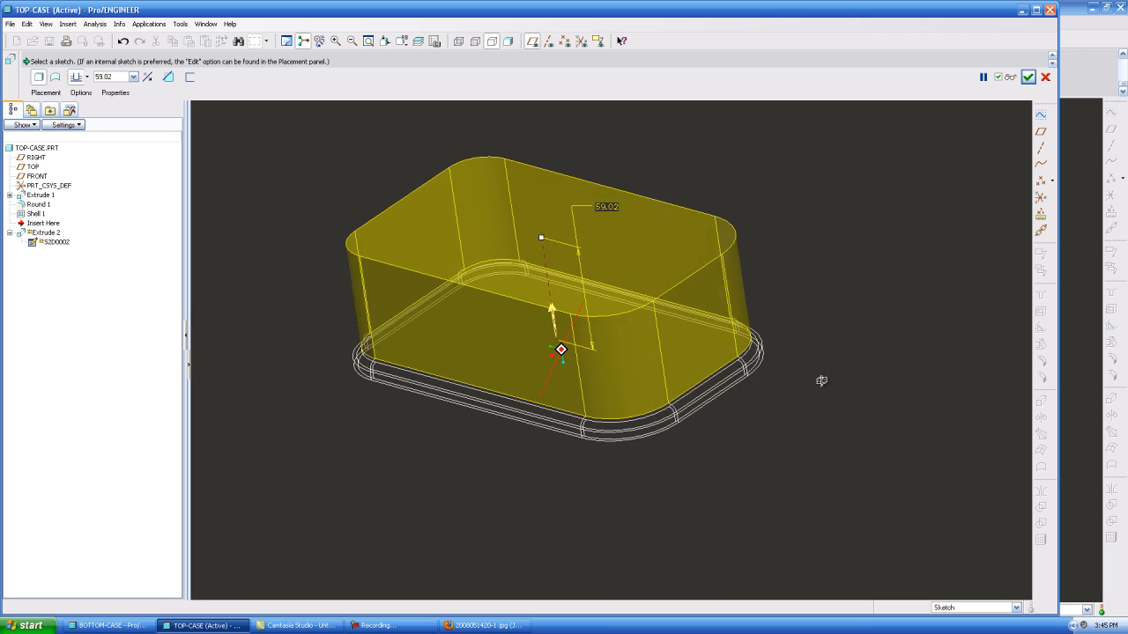
Shade the model and cut the sketched outline out of the top case, removing material inward with the depth set to Through All
left_click(509, 41)
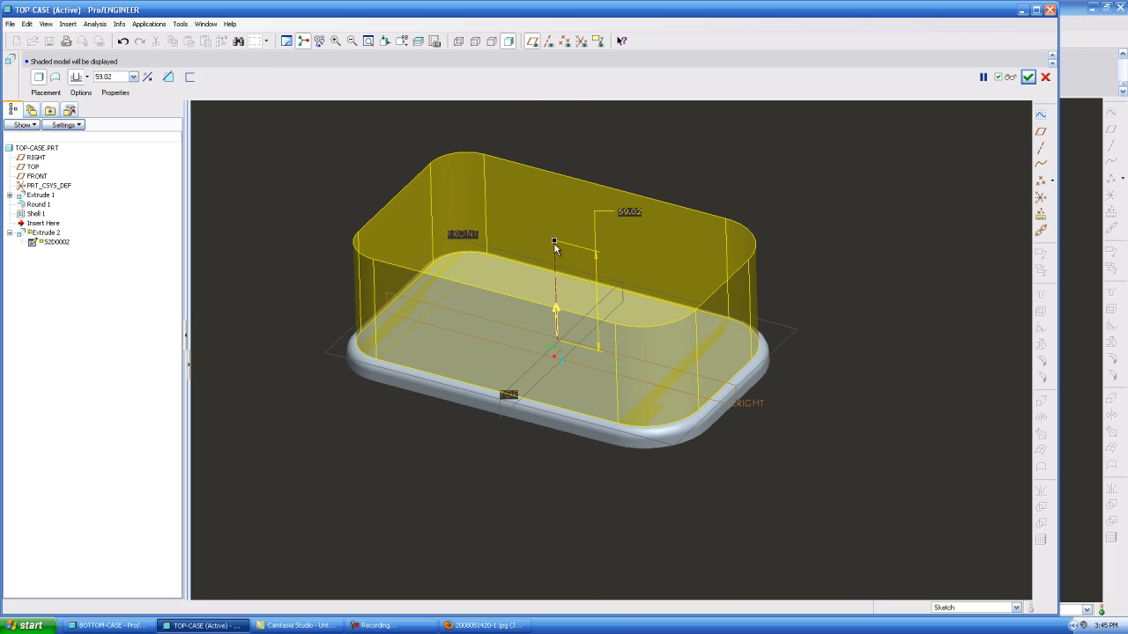
left_click(557, 313)
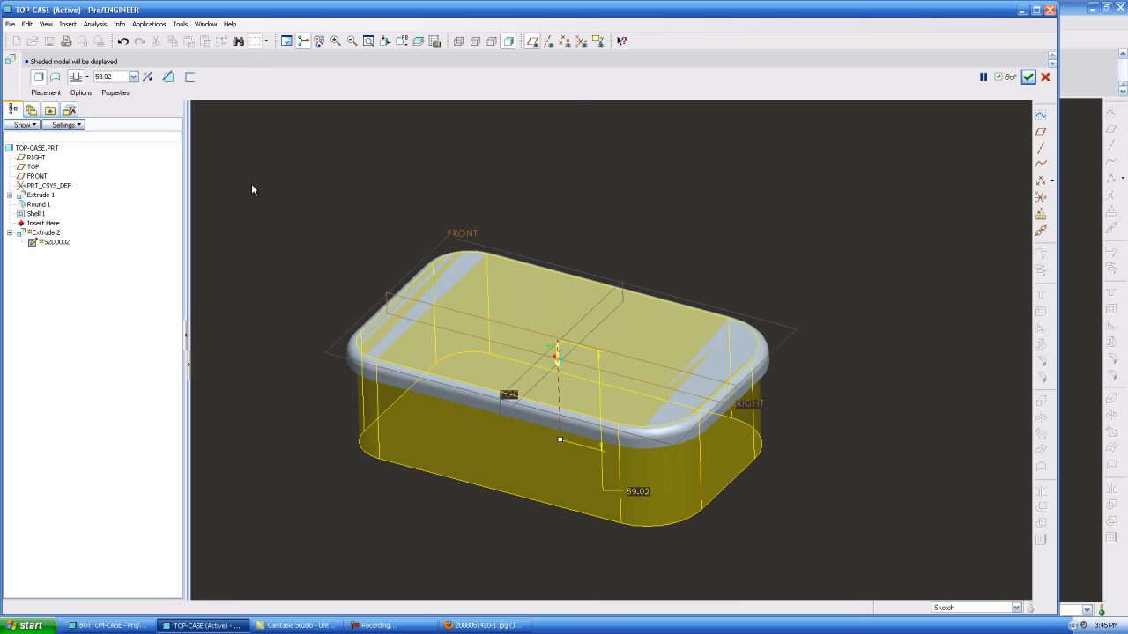
left_click(87, 78)
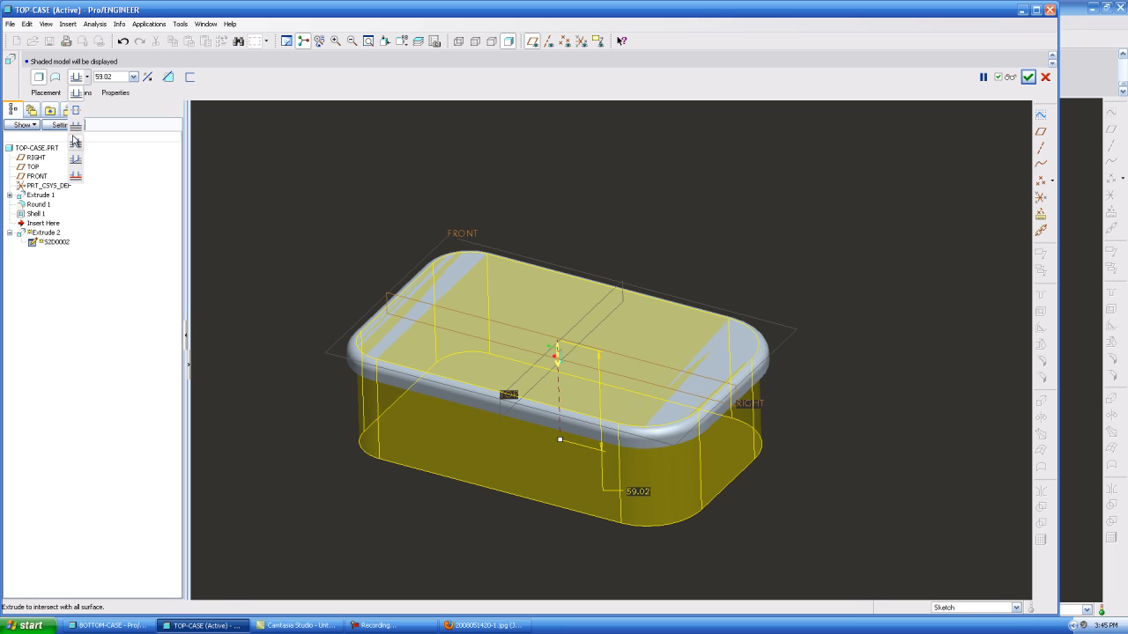
left_click(76, 145)
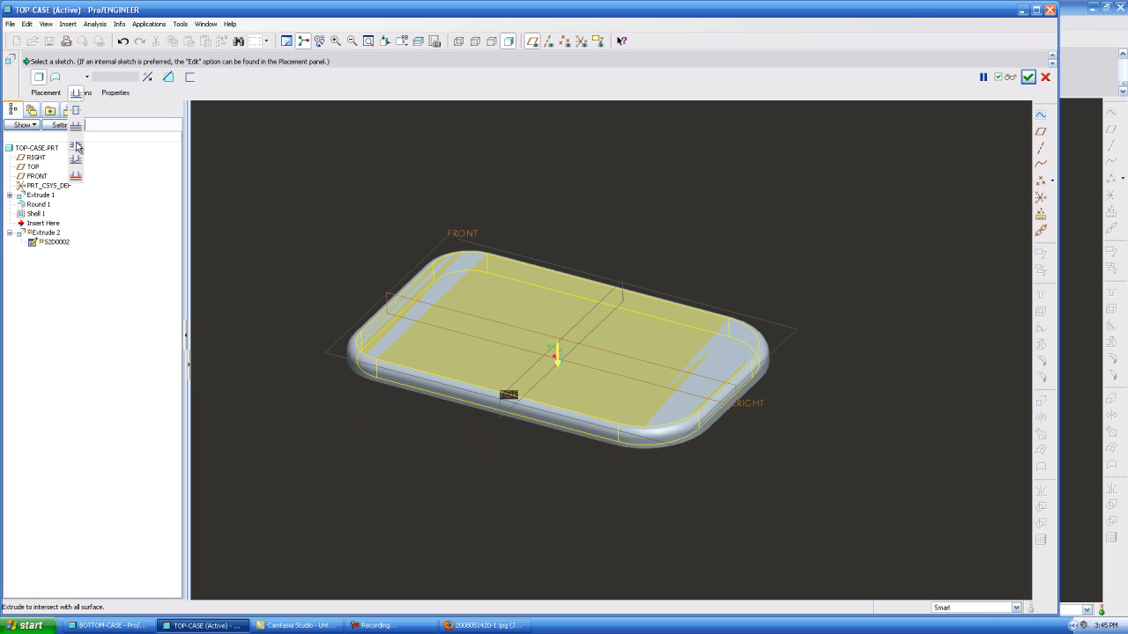
left_click(170, 78)
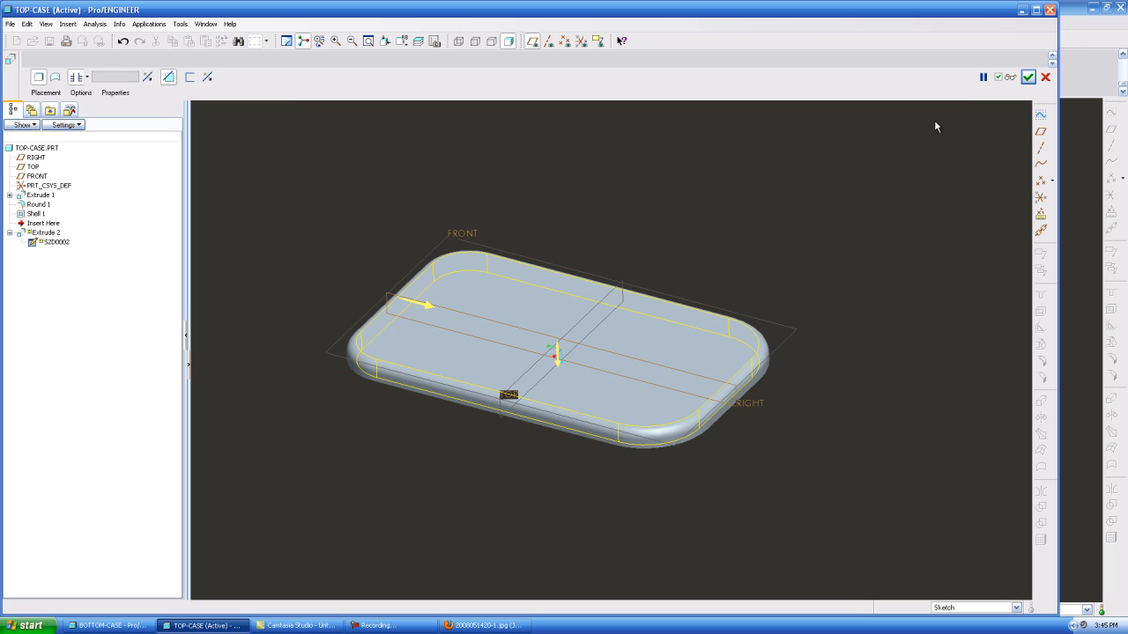
left_click(1027, 76)
middle_click_drag(728, 214, 713, 239)
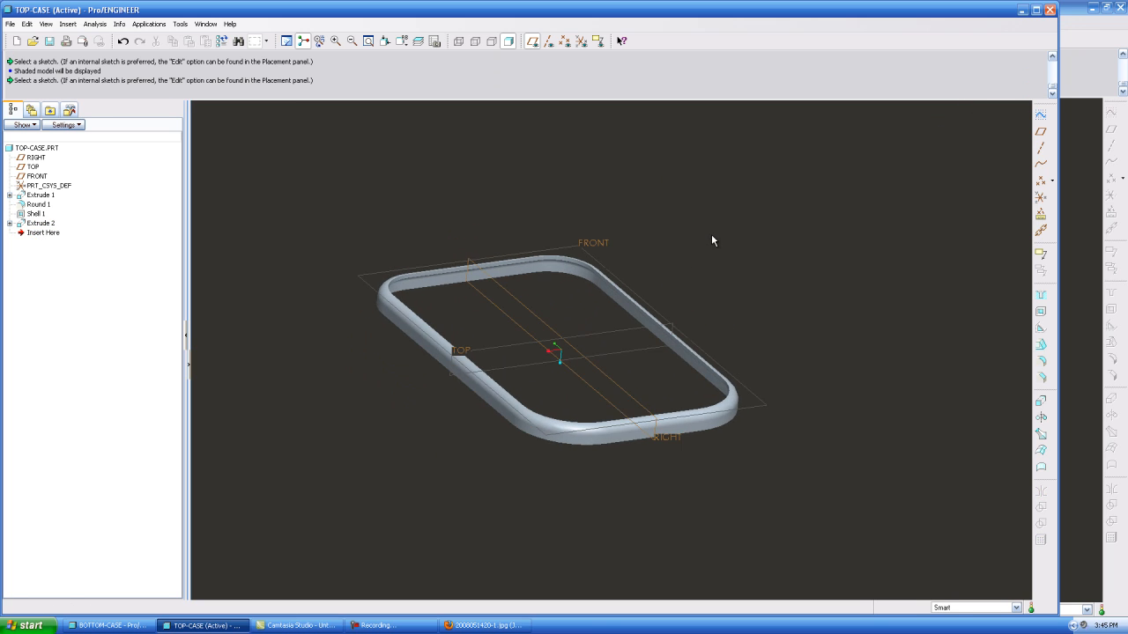
Set the depth of the top case's base extrusion to 5 and regenerate the part
mouse_move(566, 313)
middle_mouse_down()
mouse_move(444, 312)
mouse_move(443, 279)
mouse_move(372, 275)
mouse_move(385, 318)
middle_mouse_up()
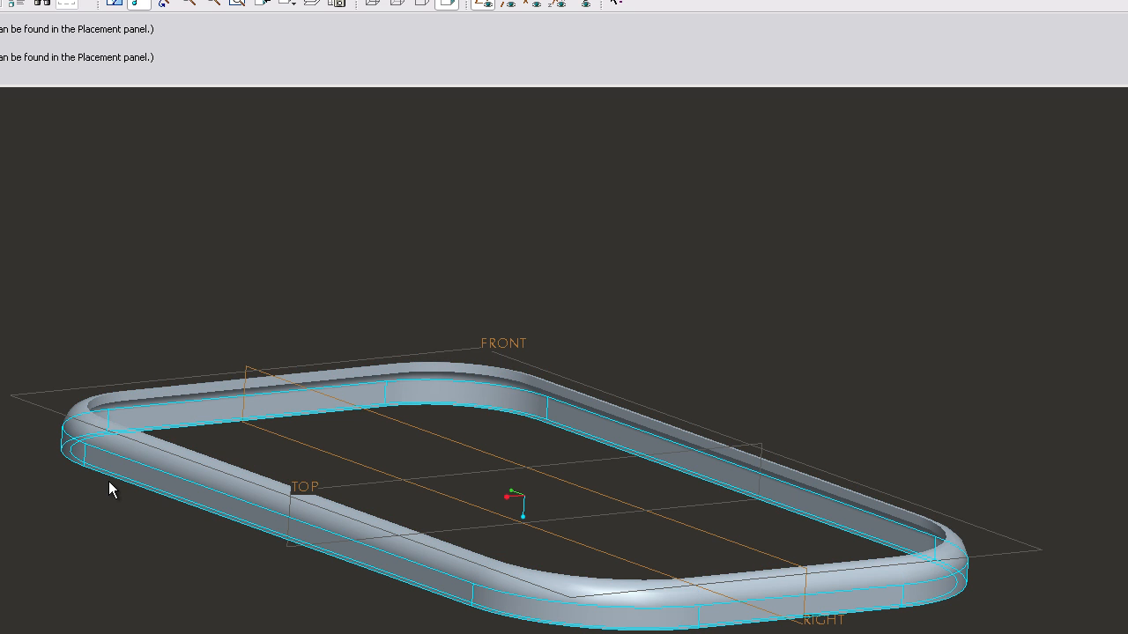
double_click(114, 473)
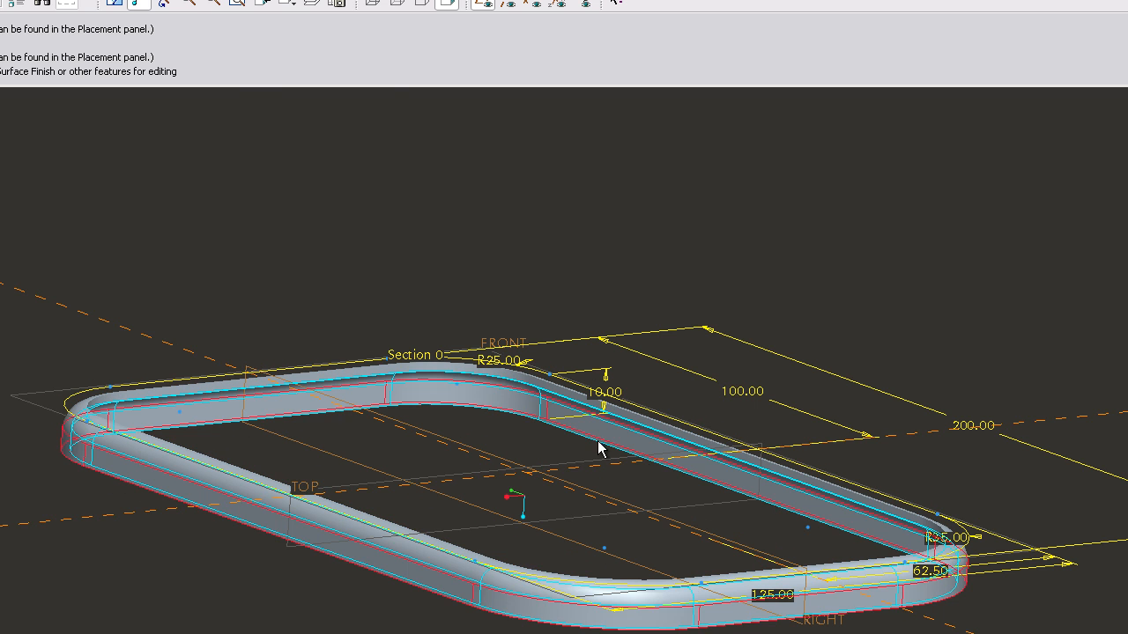
double_click(606, 393)
type("5")
key("Return")
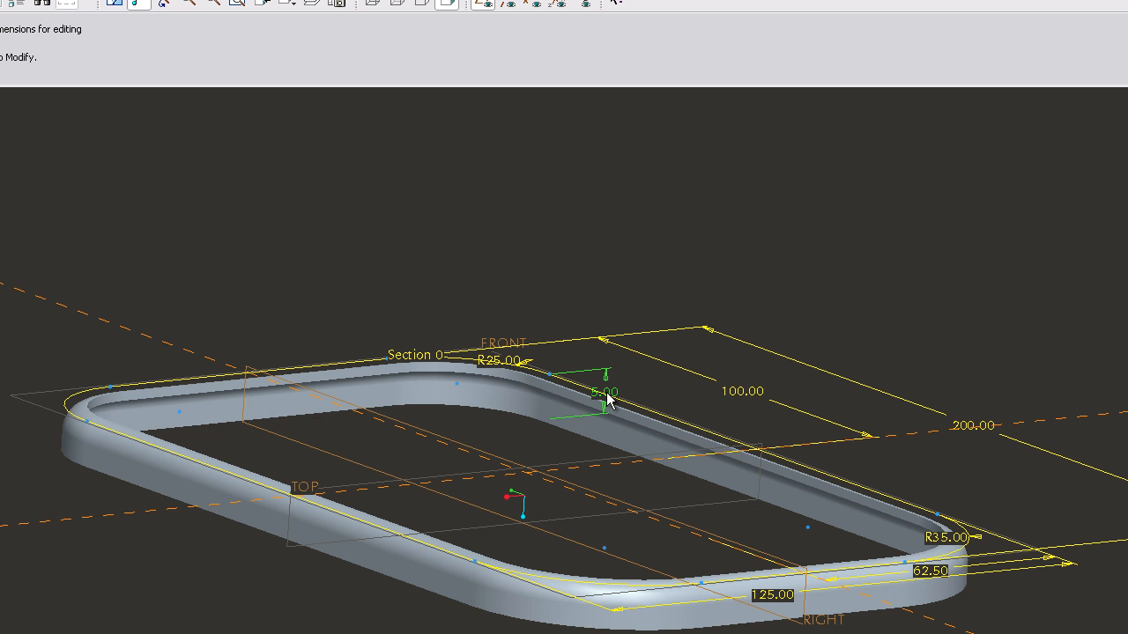
left_click(16, 6)
Examine the top case rim from several angles and compare it with the BlackBerry reference photo
middle_click_drag(531, 370, 611, 337)
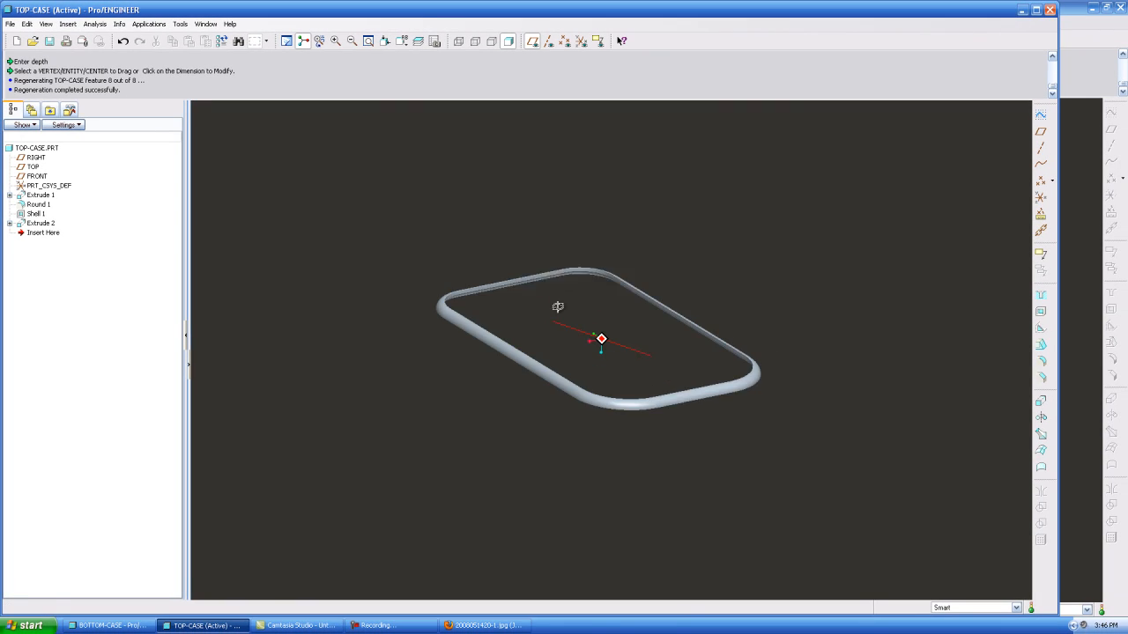
middle_click_drag(616, 278, 392, 443)
scroll(458, 299, "up", 5)
left_click(447, 626)
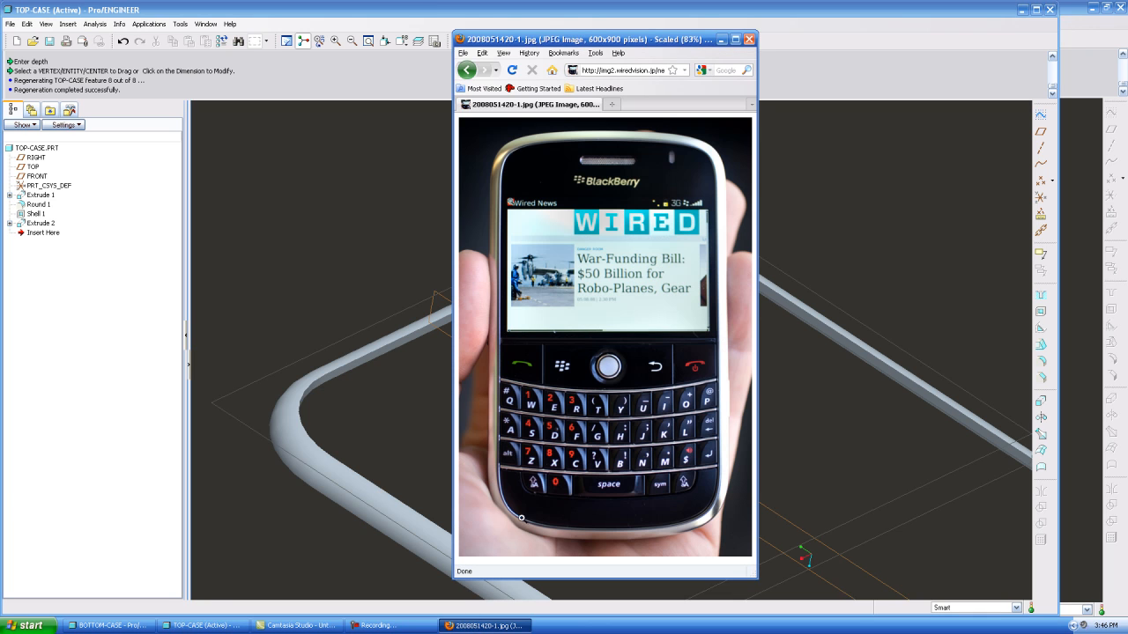
left_click(400, 204)
scroll(393, 222, "up", 4)
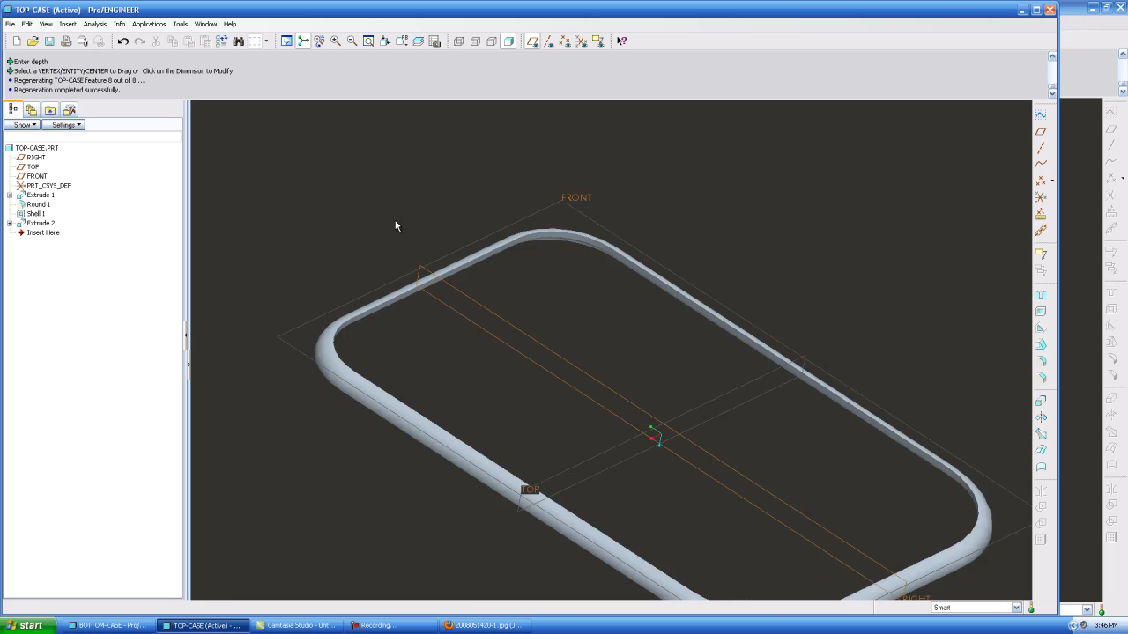
scroll(277, 172, "down", 2)
scroll(345, 205, "up", 2)
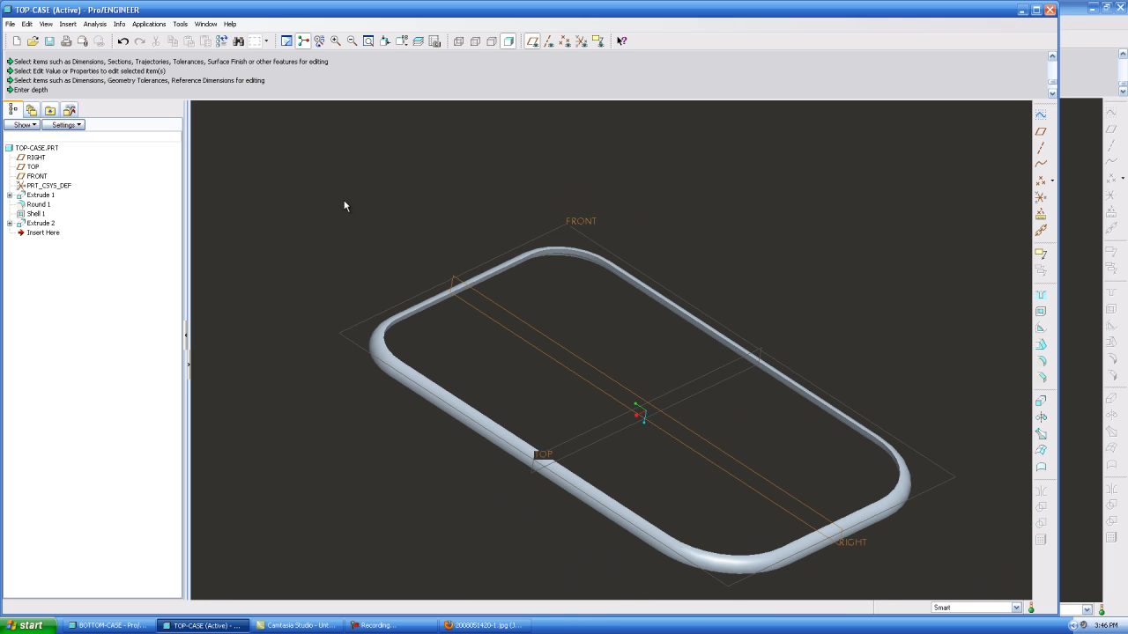
Apply the ptc-painted-yellow appearance to the whole top case part and save it
left_click(46, 24)
left_click(84, 148)
left_click(944, 85)
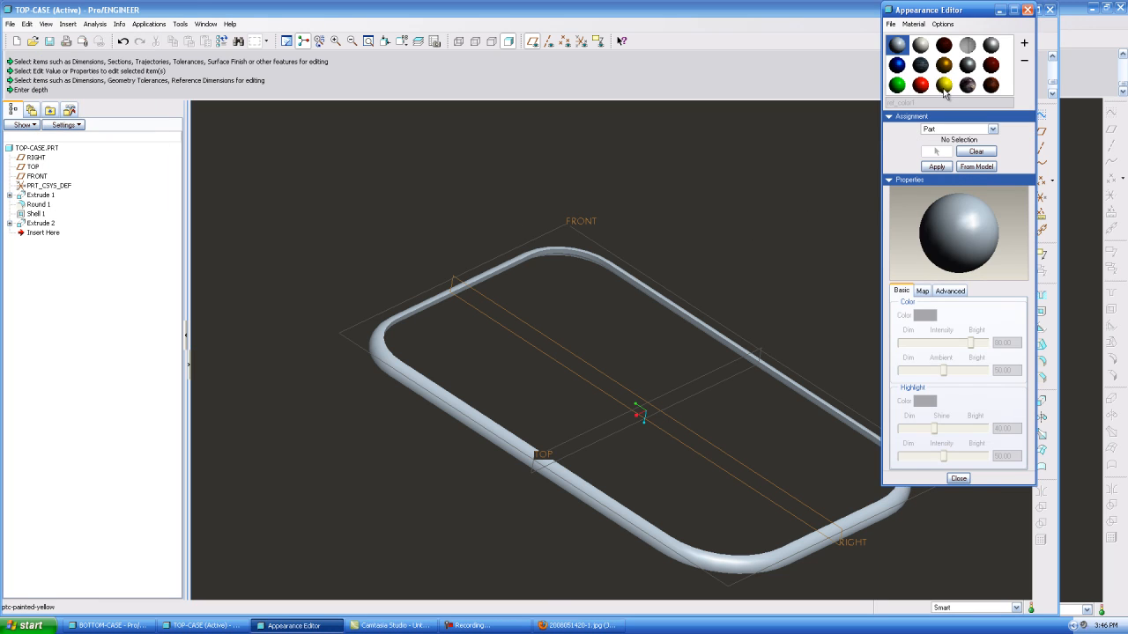
left_click(936, 167)
left_click(959, 494)
left_click(49, 40)
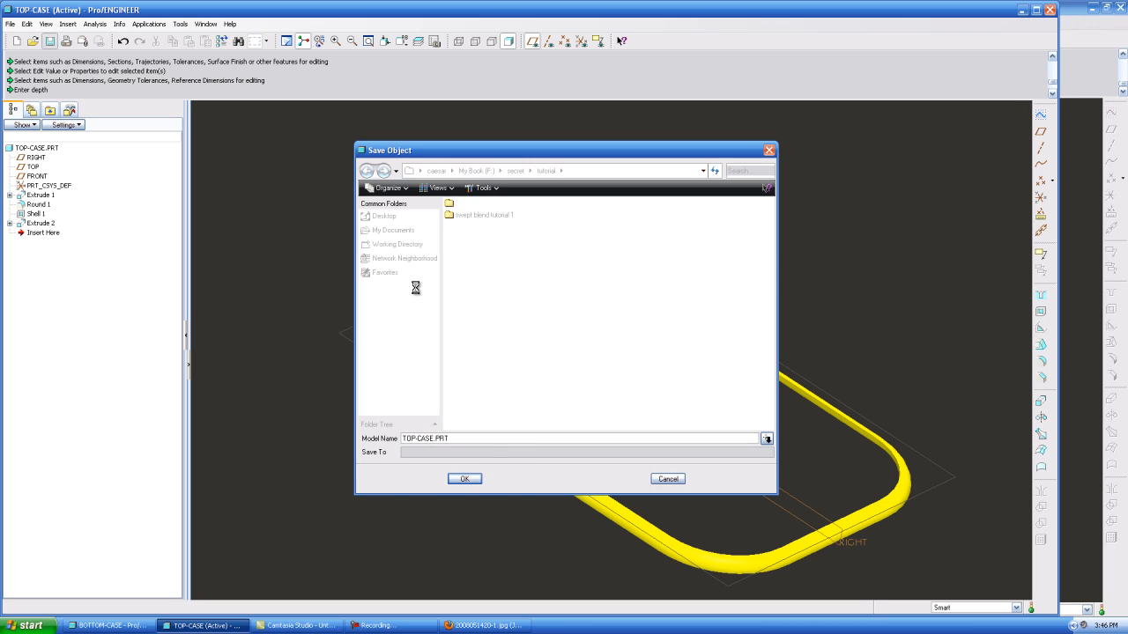
key("Return")
Create a new design assembly named phone-tutorial using the default template
left_click(16, 40)
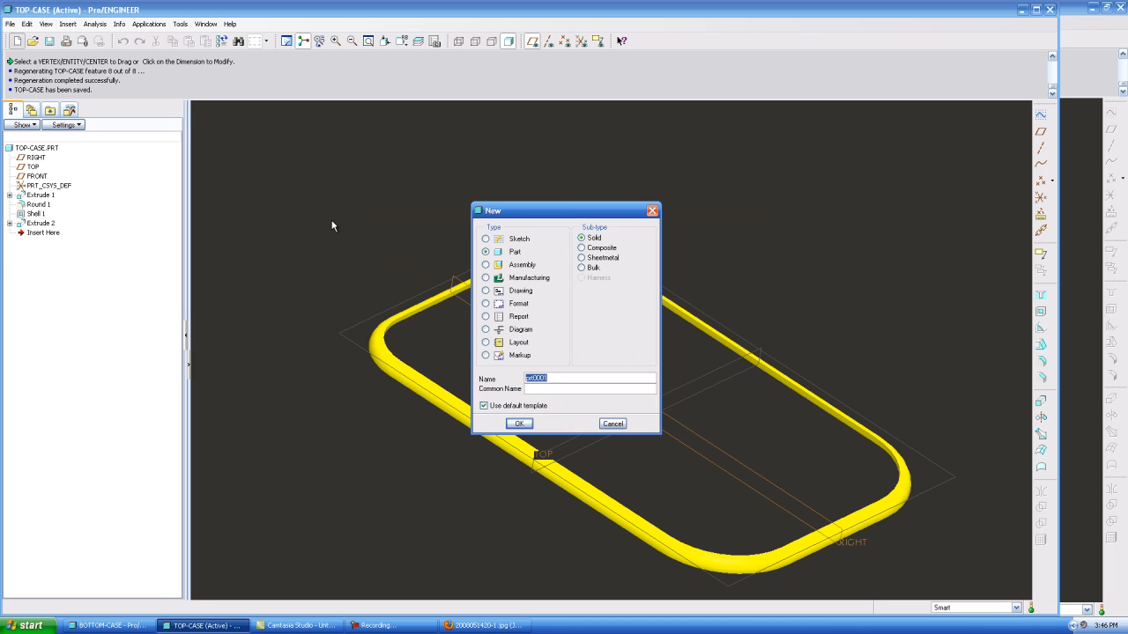
left_click(519, 264)
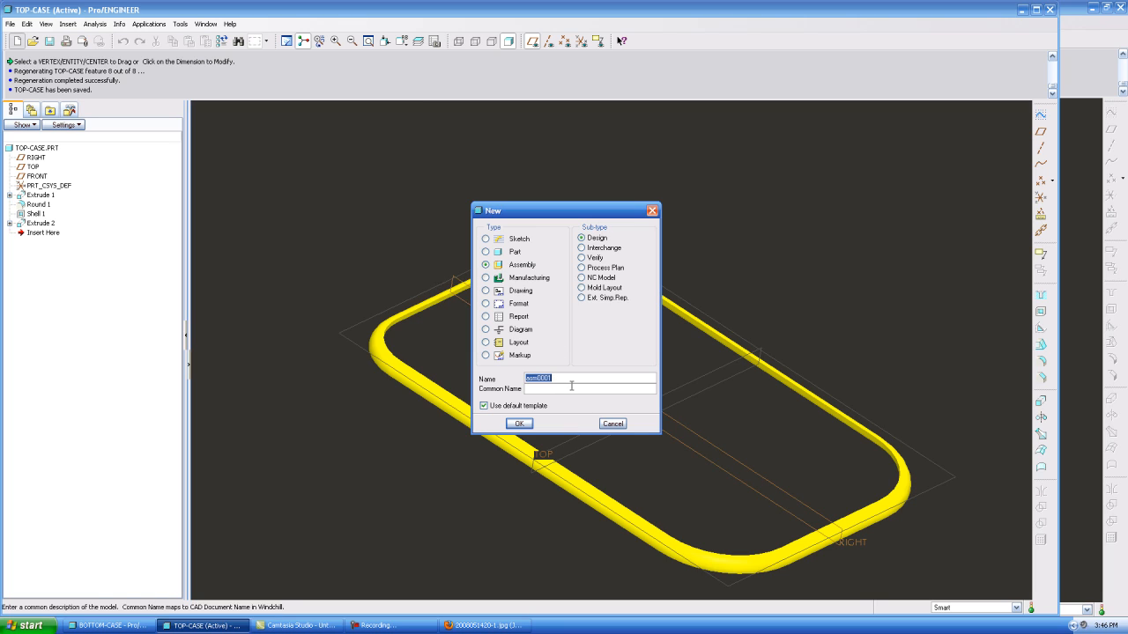
type("phone-tutorial")
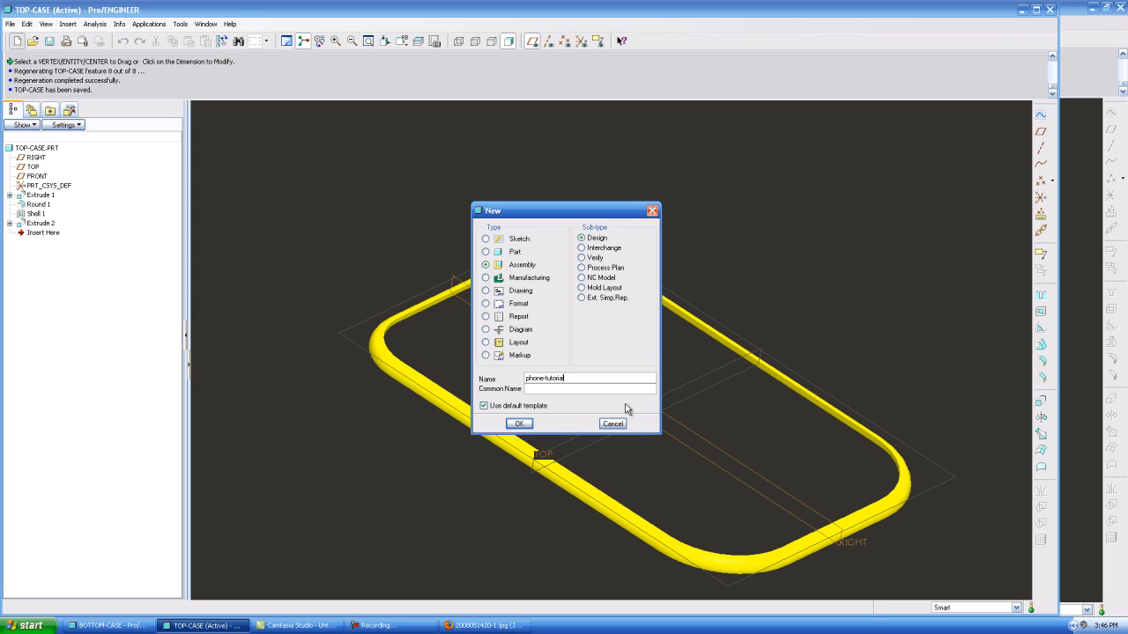
key("Return")
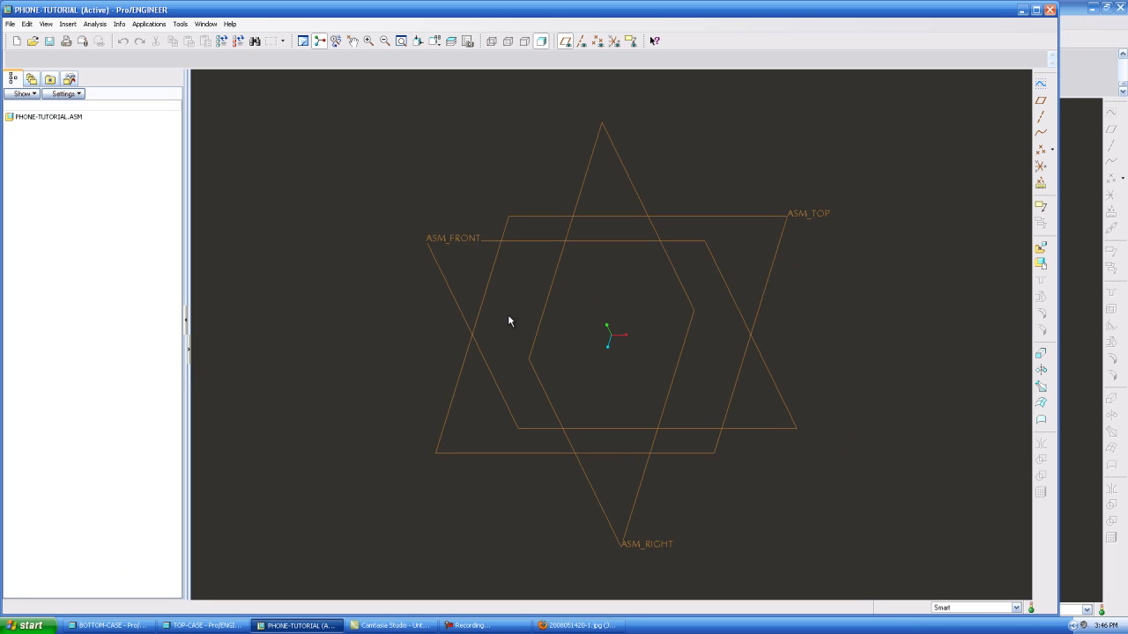
middle_click_drag(589, 397, 629, 343)
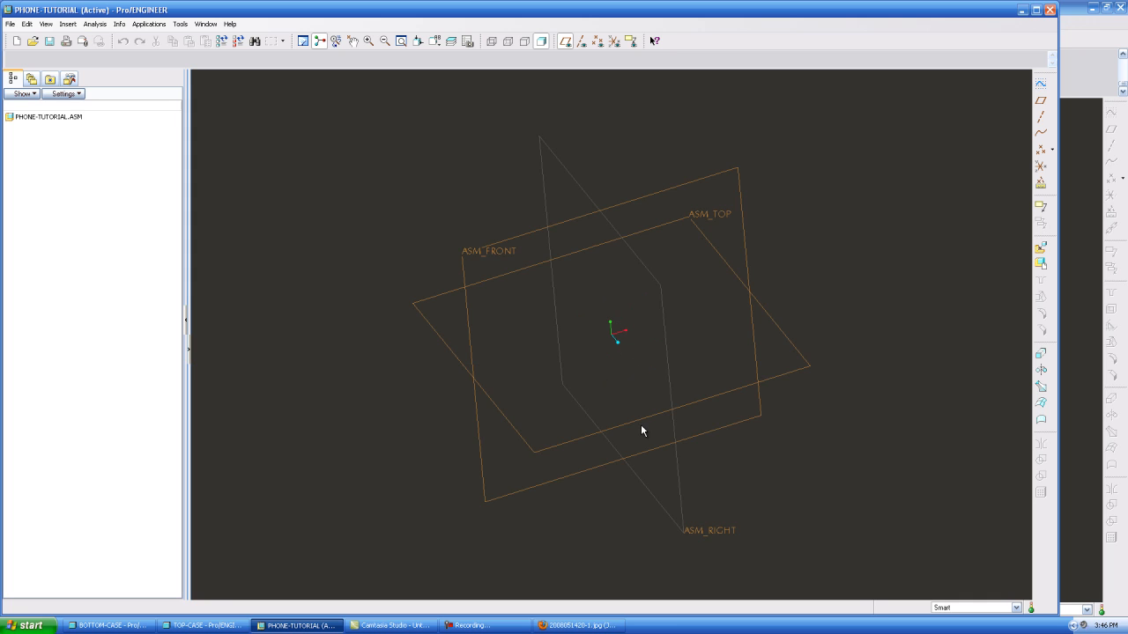
Switch to the bottom case part and hide its layers 01___PRT_DEF_DTM_PLN and 01___PRT_ALL_DTM_PLN
left_click(206, 24)
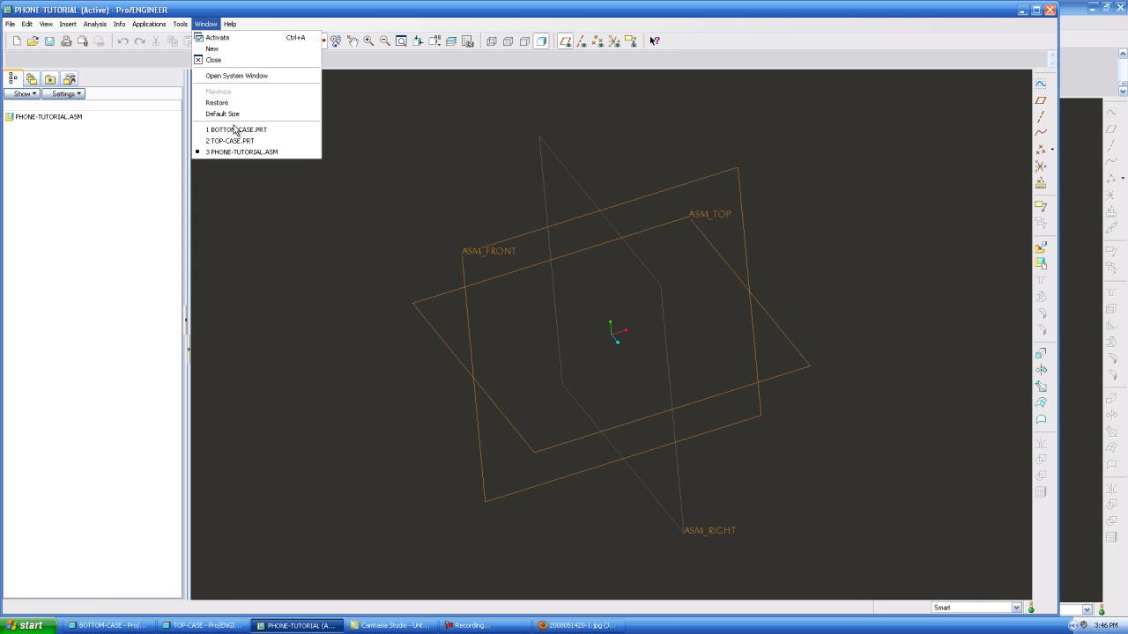
left_click(237, 129)
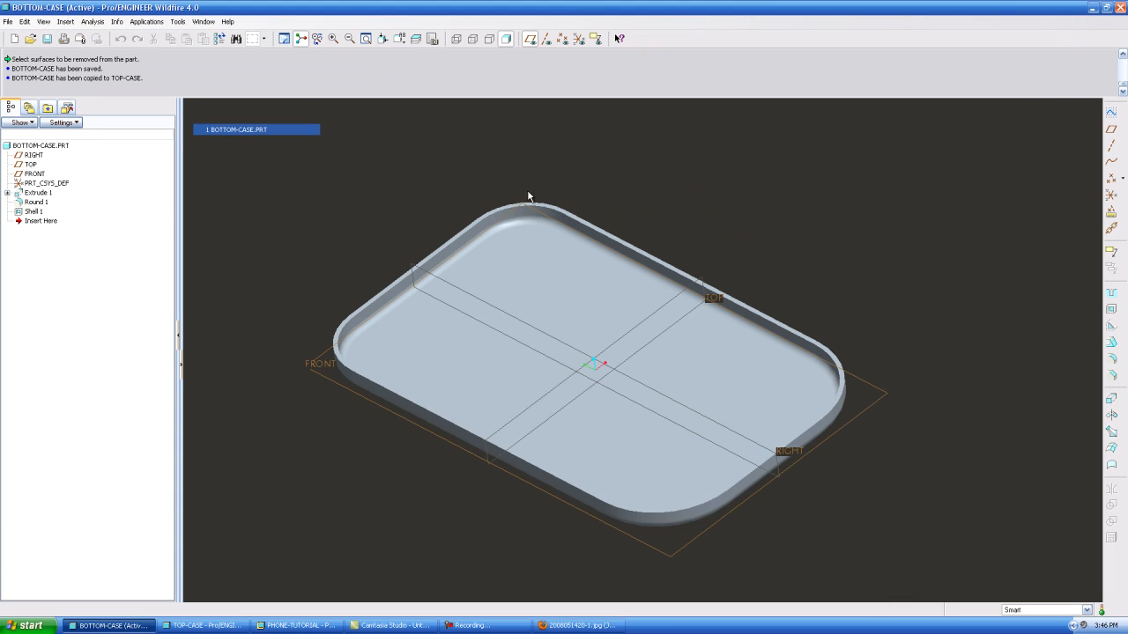
left_click(415, 39)
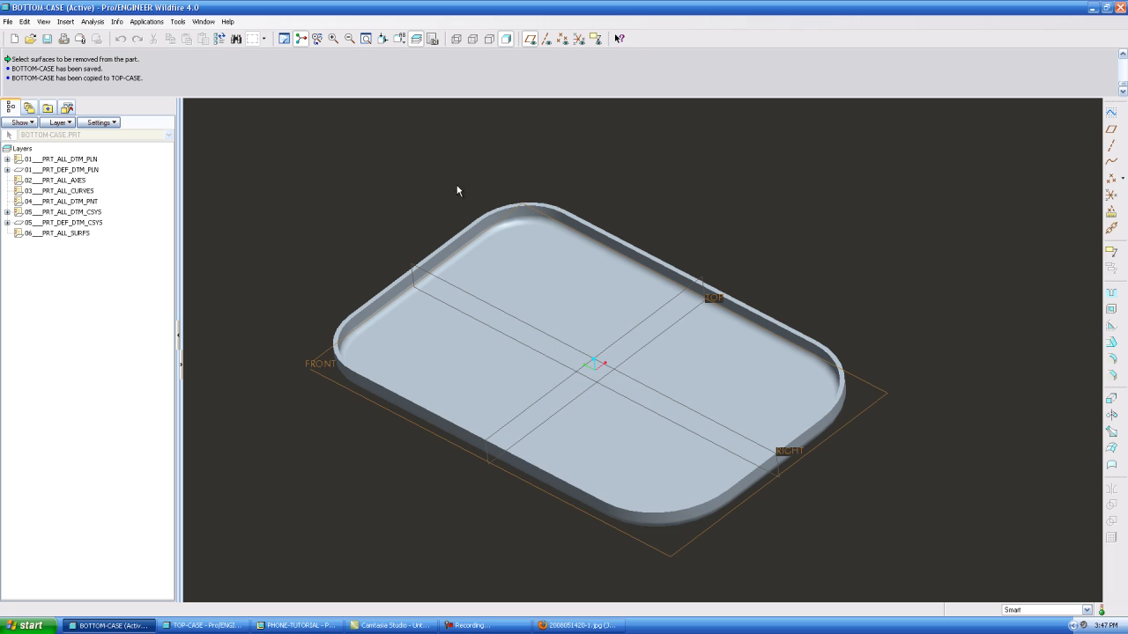
right_click(77, 172)
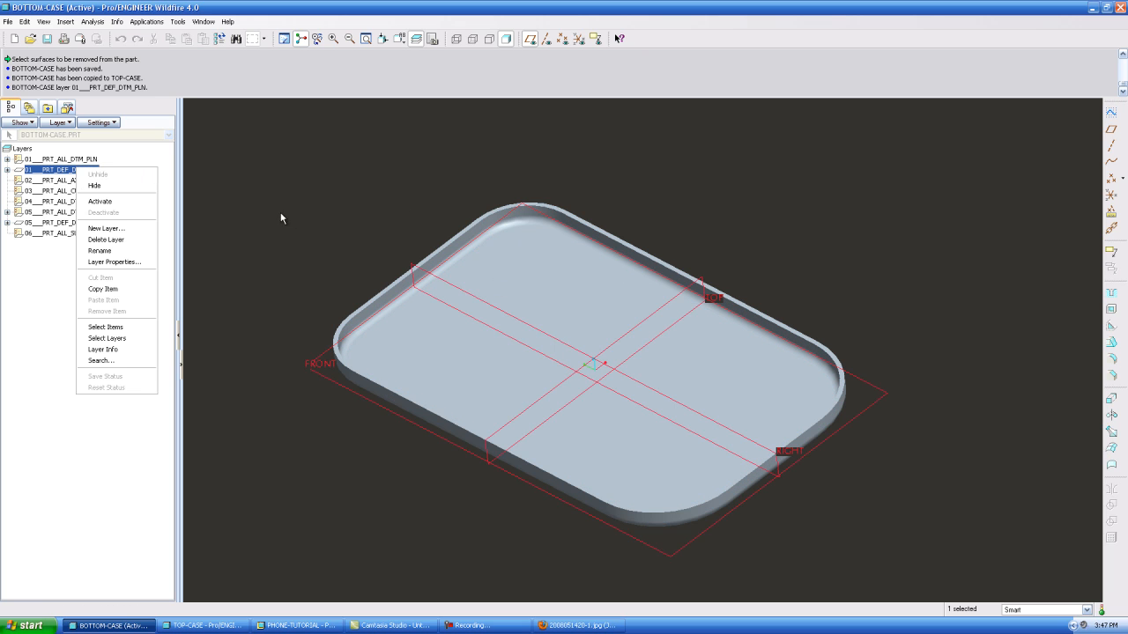
left_click(94, 185)
left_click(60, 159)
right_click(79, 161)
left_click(95, 179)
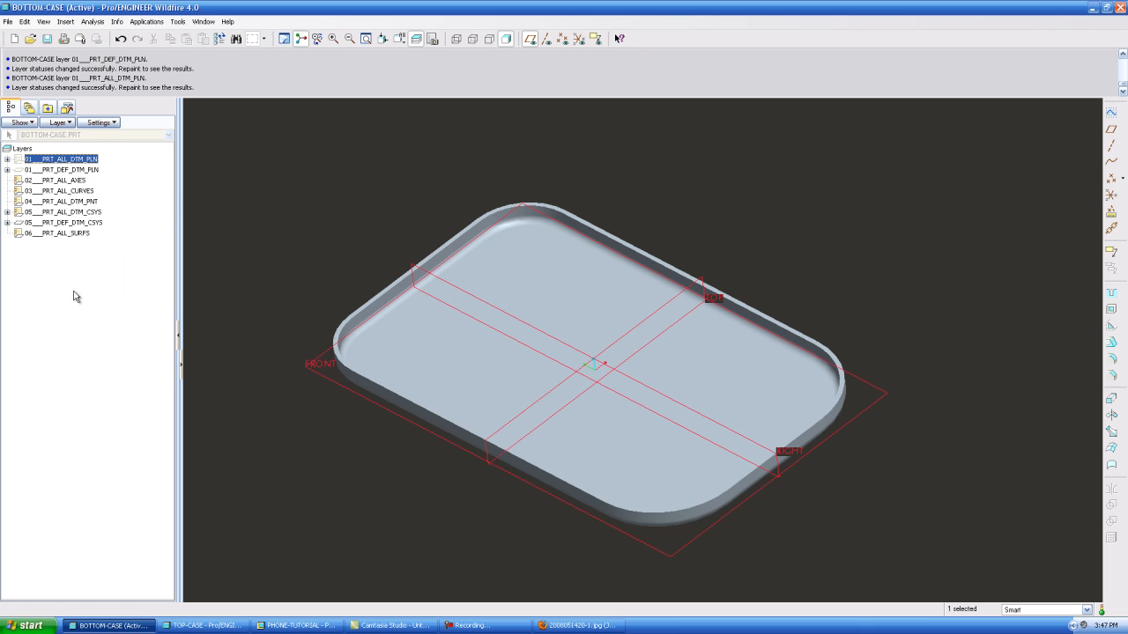
Save the layer status of the bottom case, return to the model tree, and save the part
right_click(74, 288)
left_click(117, 494)
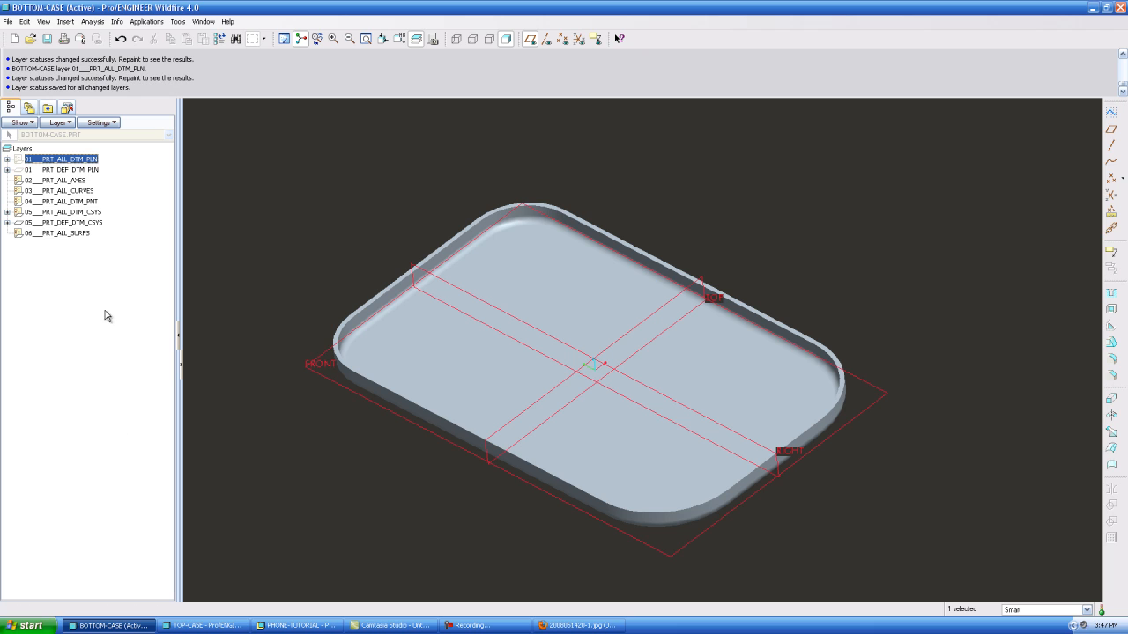
left_click(416, 41)
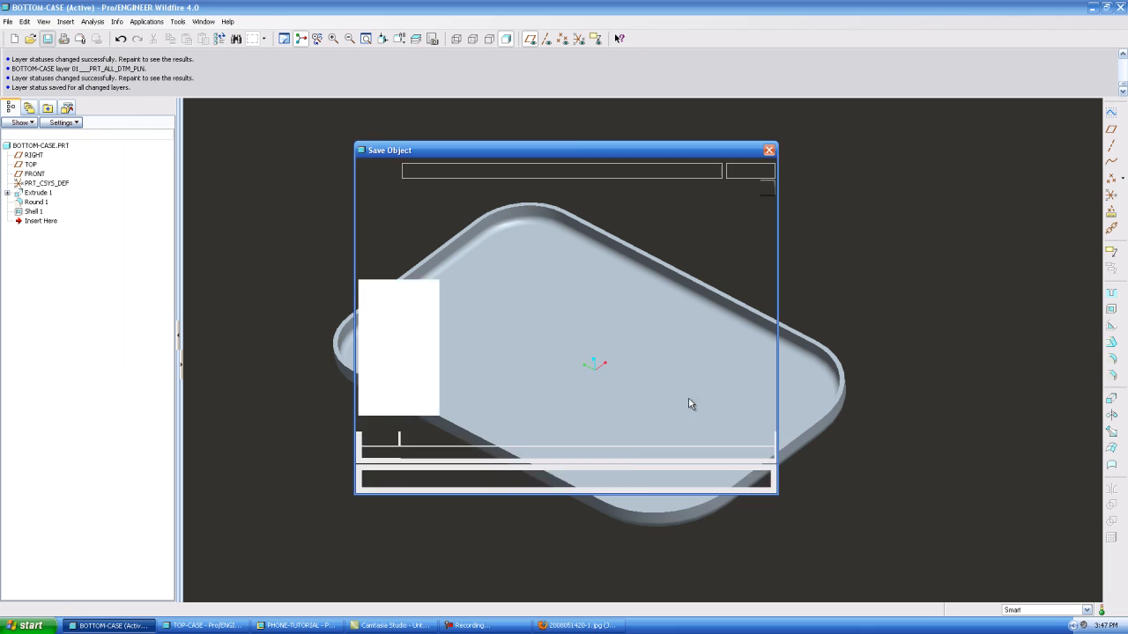
left_click(463, 479)
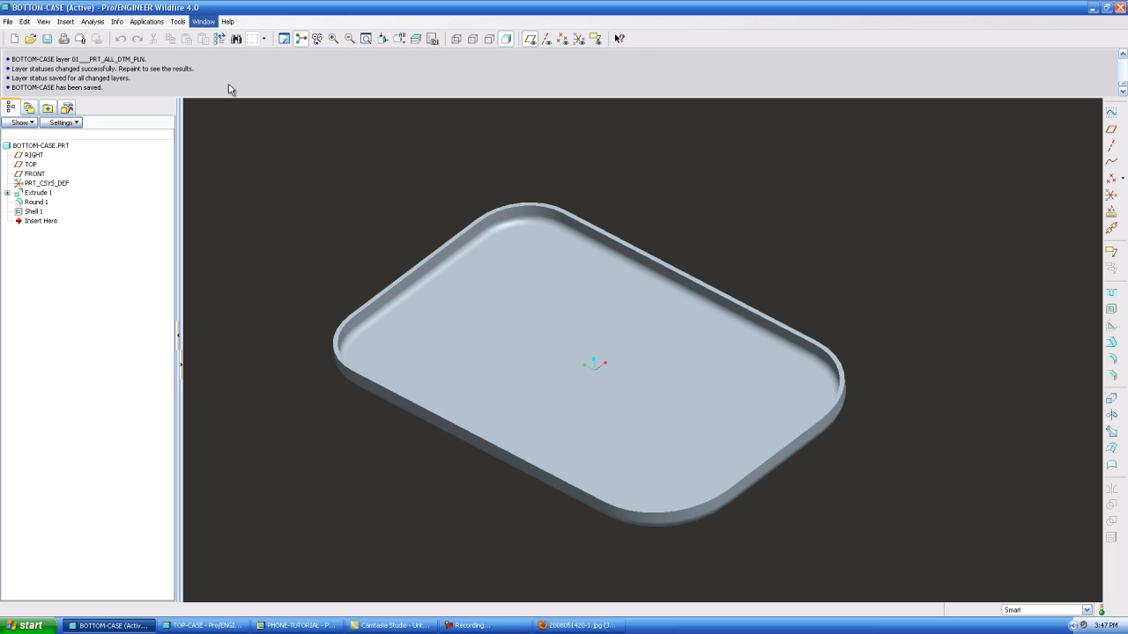
Return to the phone-tutorial assembly and place bottom-case.prt in it with the Default constraint
left_click(251, 149)
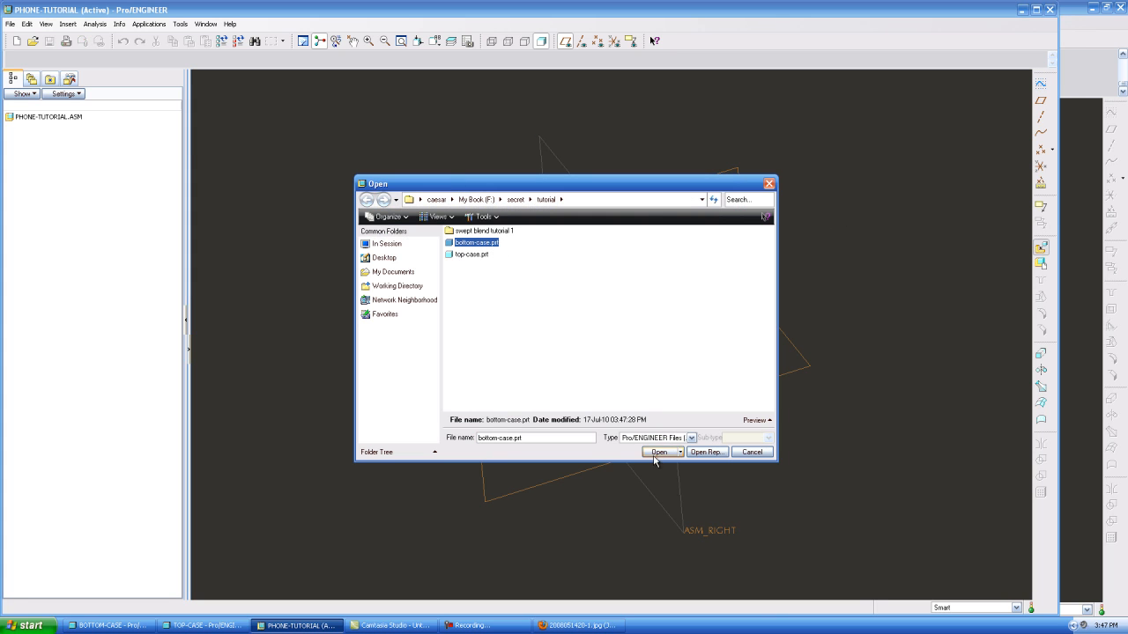
left_click(658, 452)
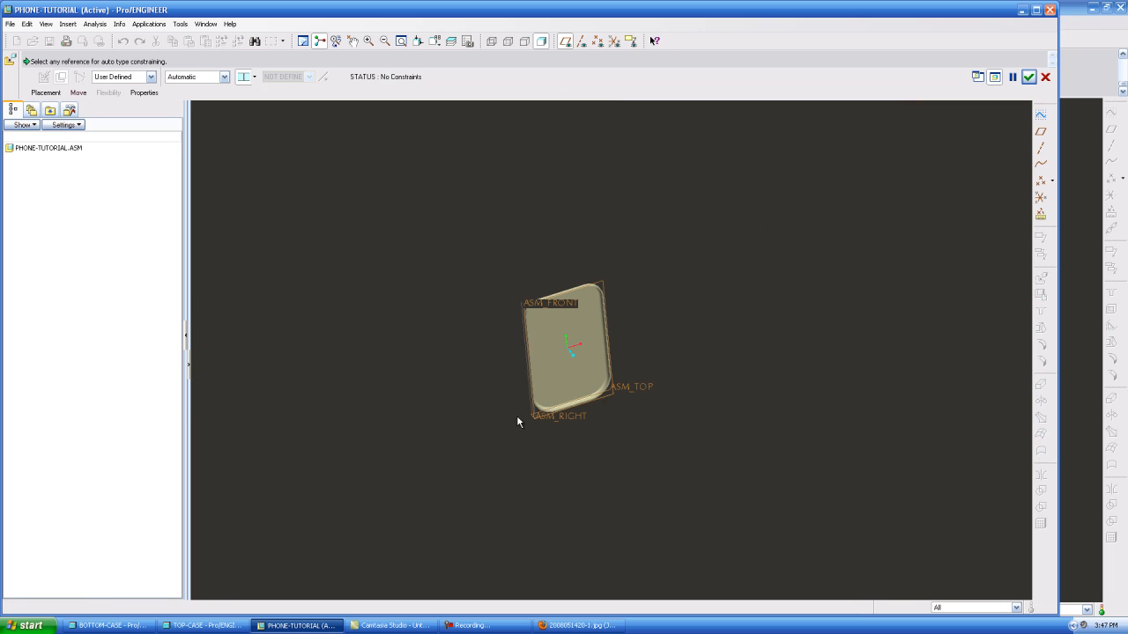
scroll(563, 371, "down", 4)
left_click(223, 76)
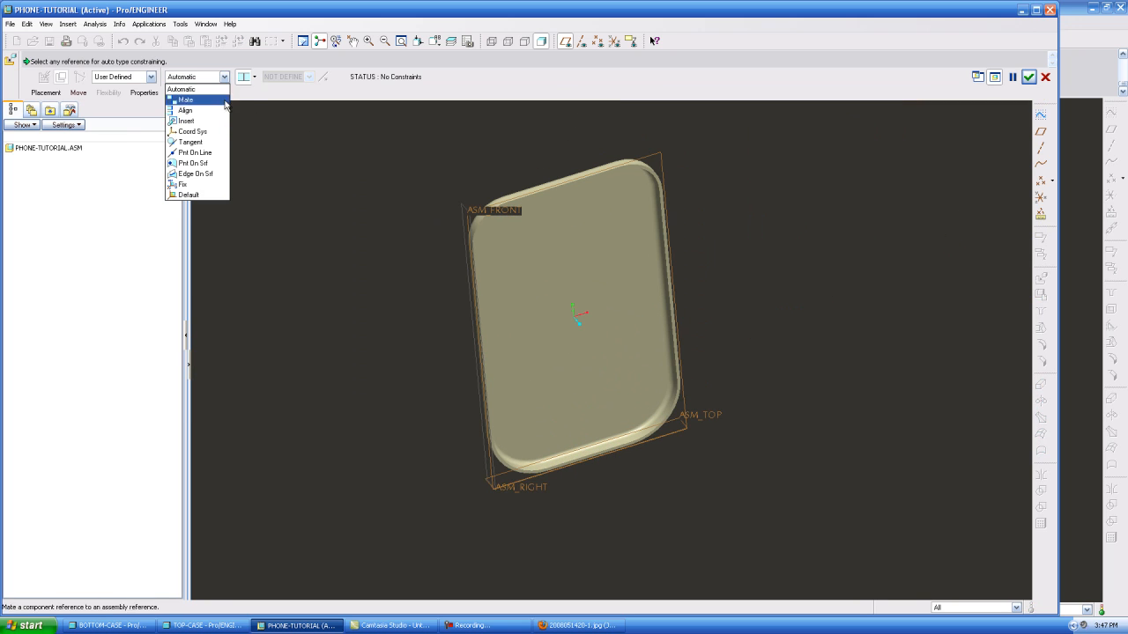
left_click(187, 200)
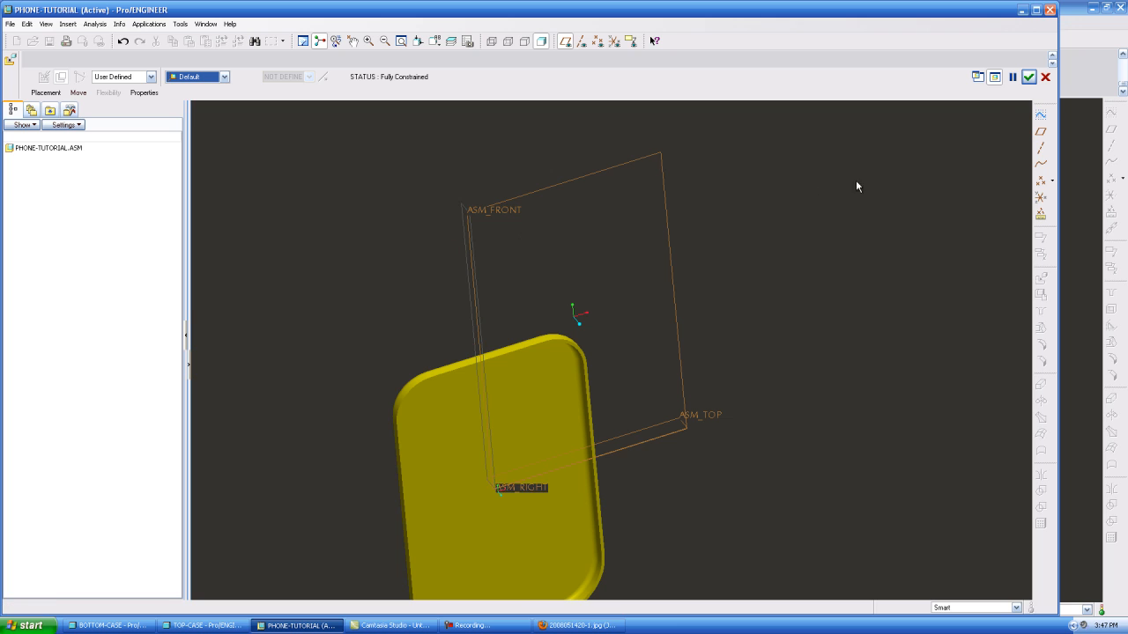
left_click(1028, 76)
scroll(617, 277, "up", 3)
middle_click_drag(617, 276, 691, 298)
scroll(529, 398, "down", 6)
scroll(585, 458, "up", 1)
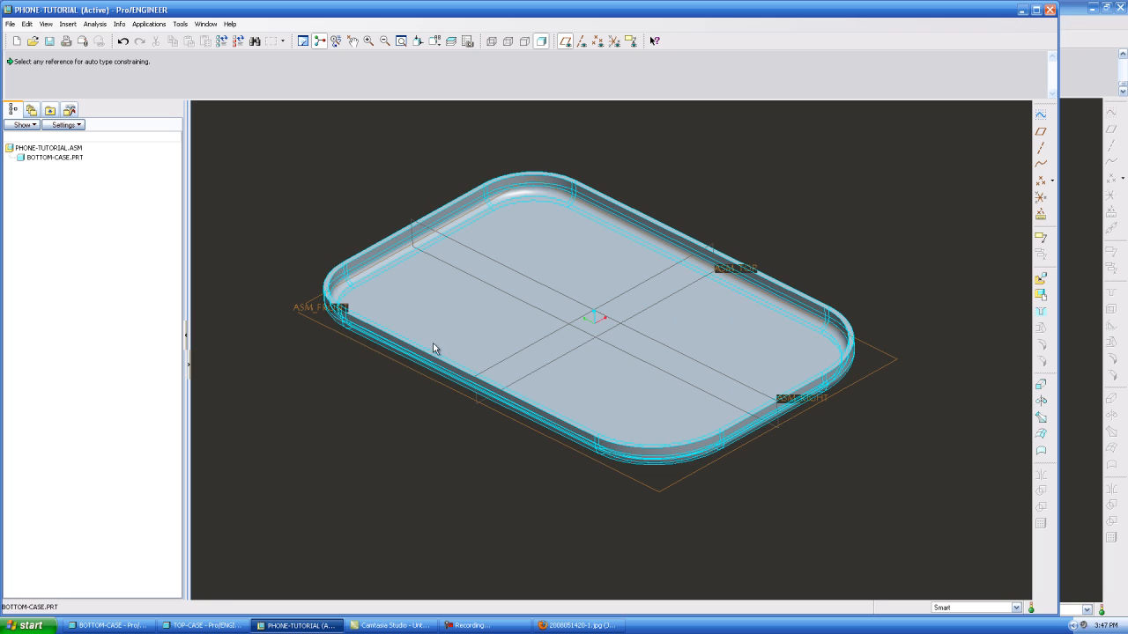
Insert TOP-CASE.PRT into the assembly and translate it in the view plane to float above the bottom case
scroll(562, 411, "up", 2)
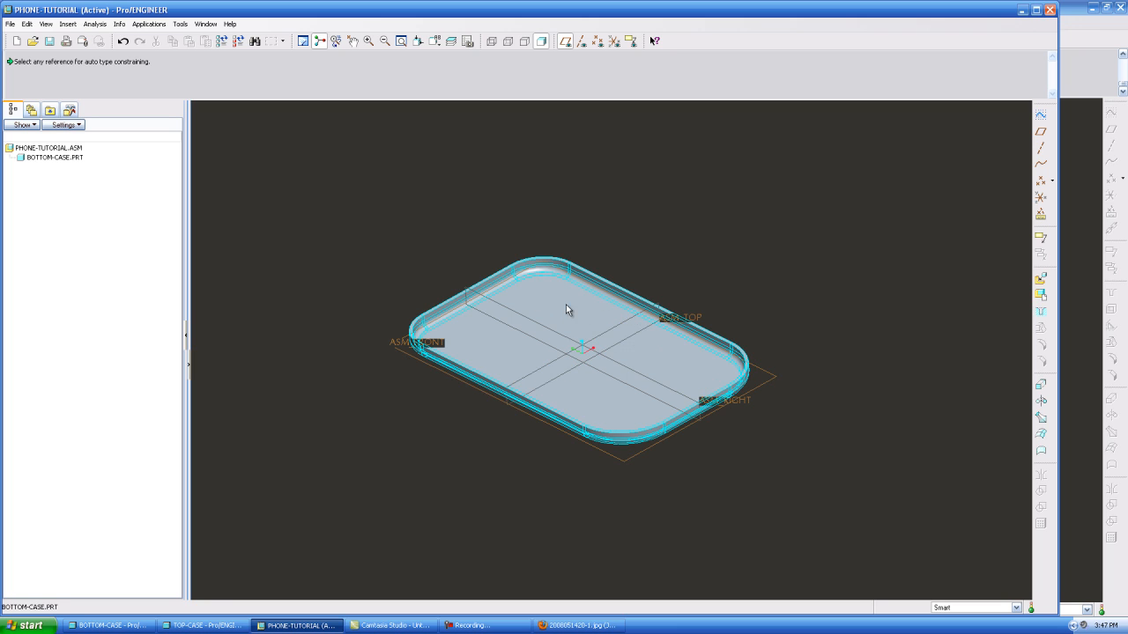
scroll(628, 348, "down", 1)
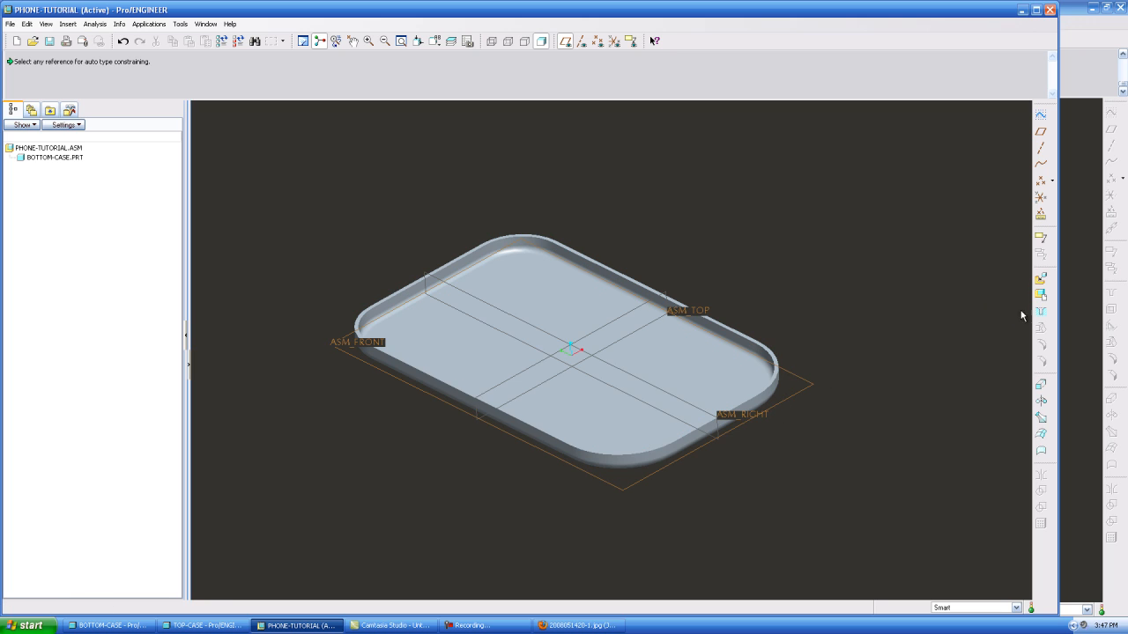
left_click(472, 255)
left_click(659, 452)
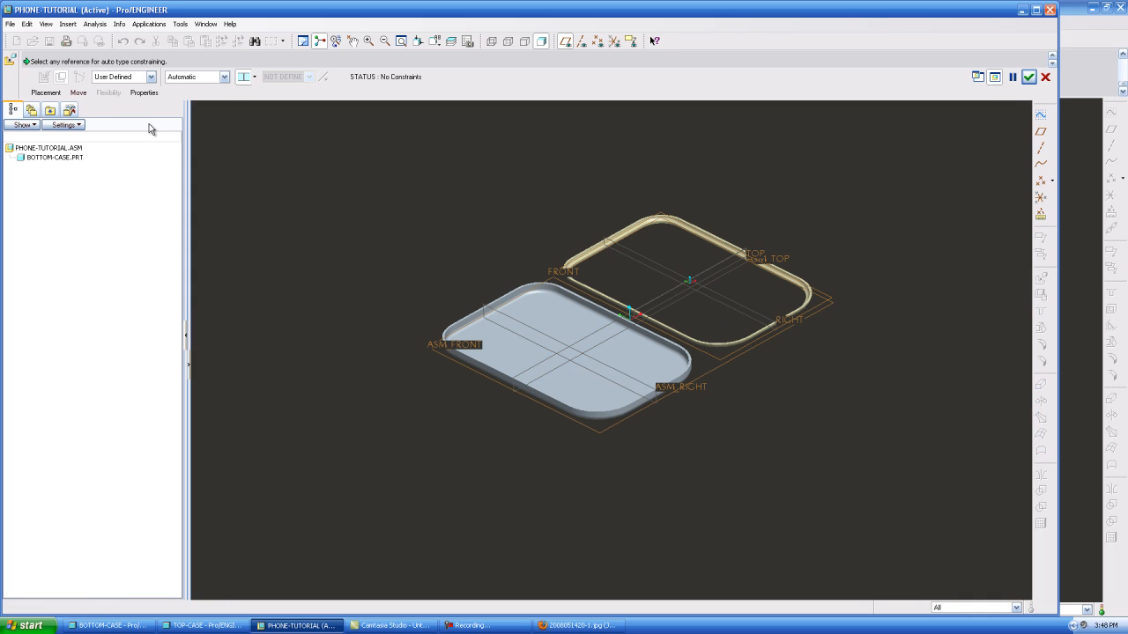
left_click(79, 93)
left_click(417, 209)
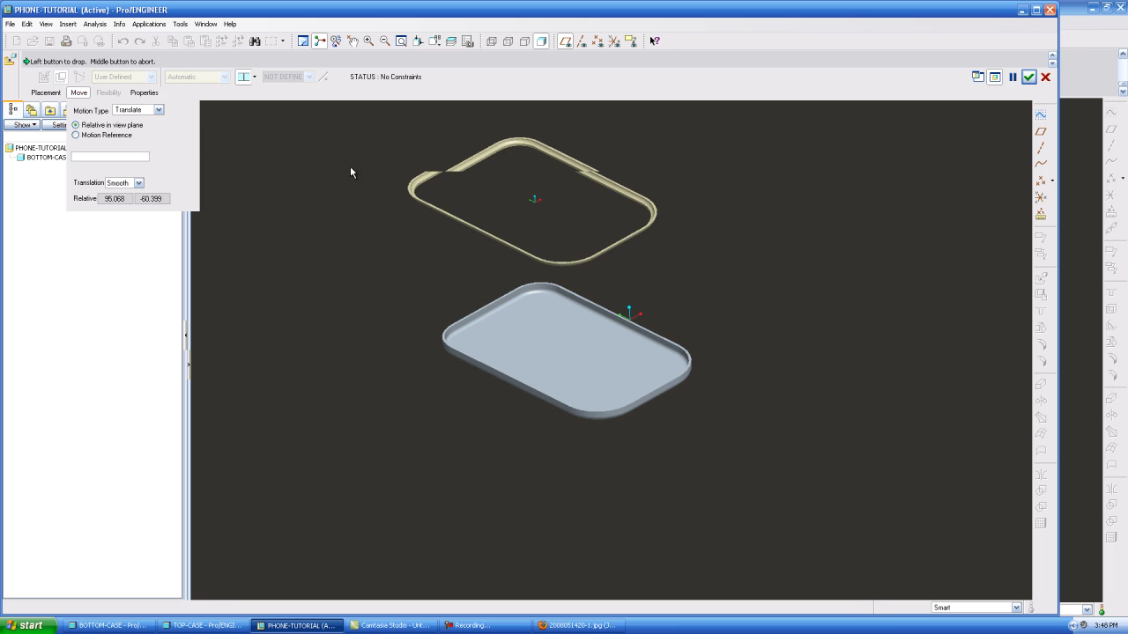
left_click(45, 93)
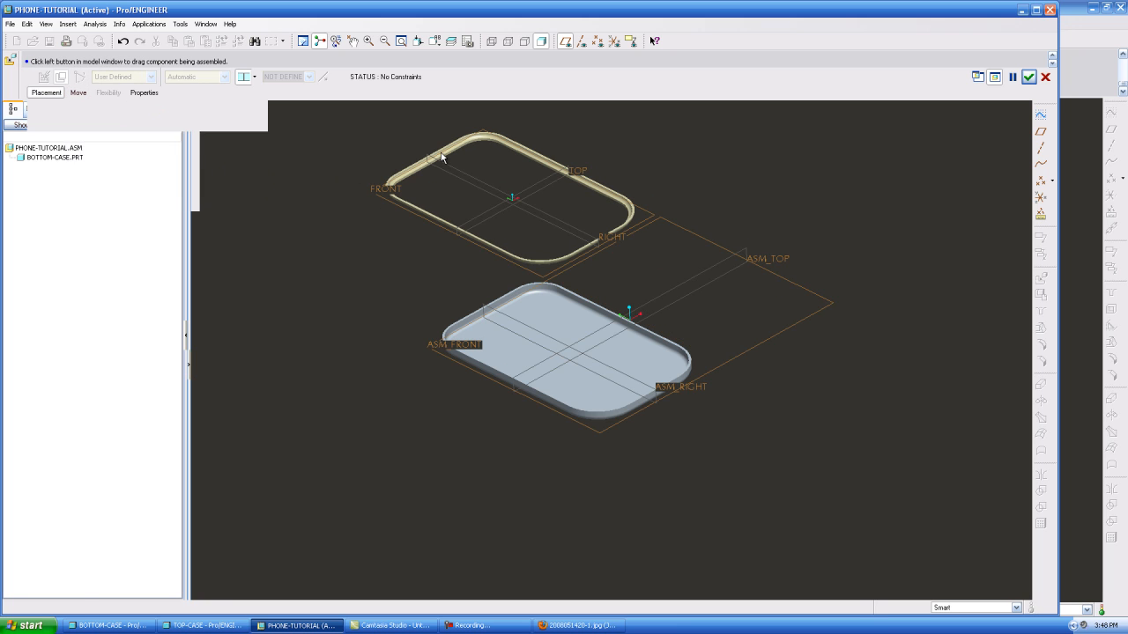
Align the top case's TOP plane with ASM_TOP and set the offset to Coincident
scroll(530, 159, "up", 3)
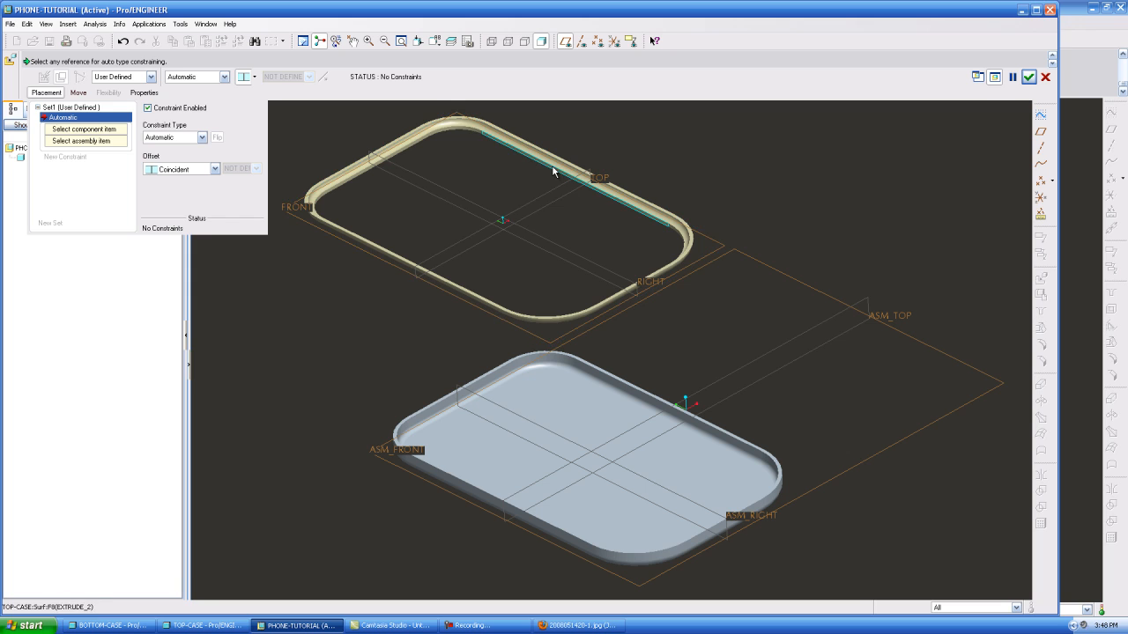
left_click(592, 173)
left_click(828, 329)
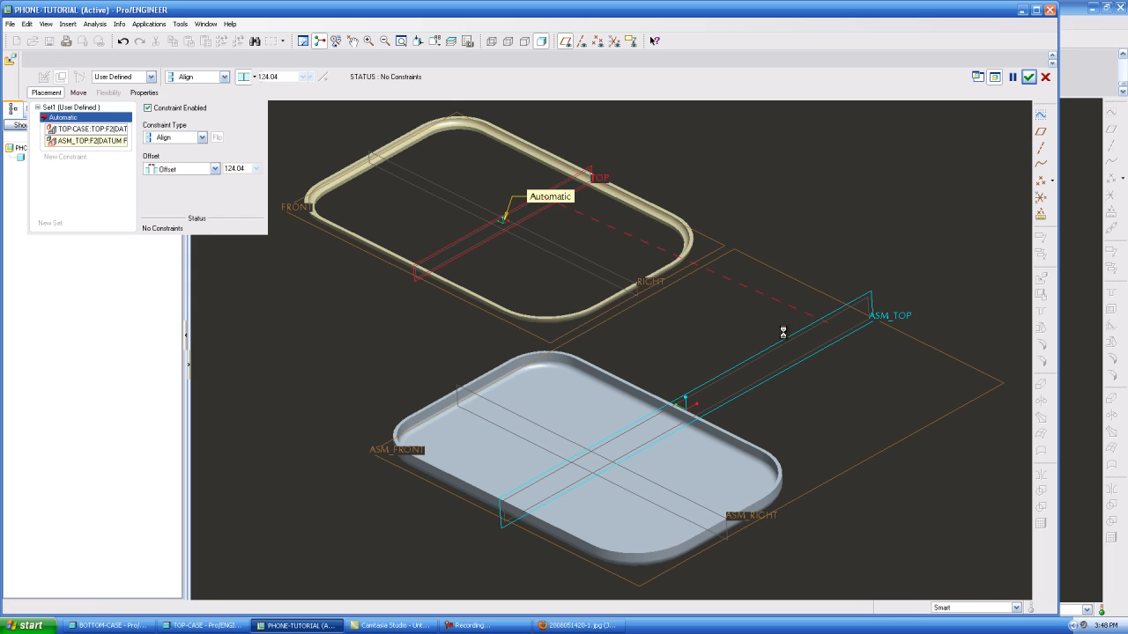
left_click(214, 169)
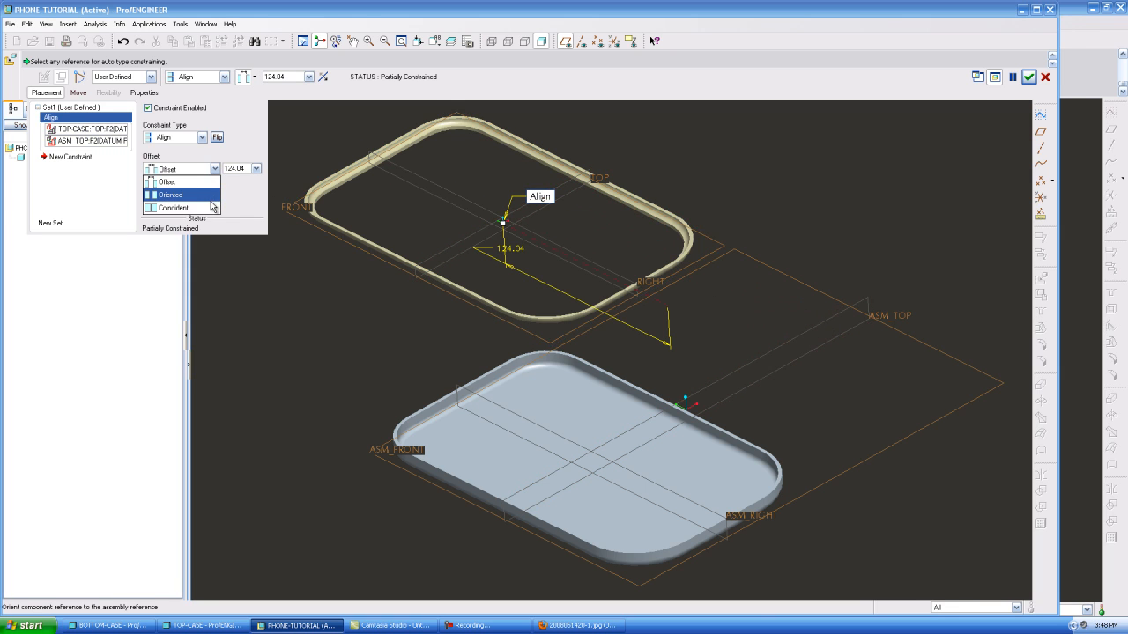
left_click(210, 206)
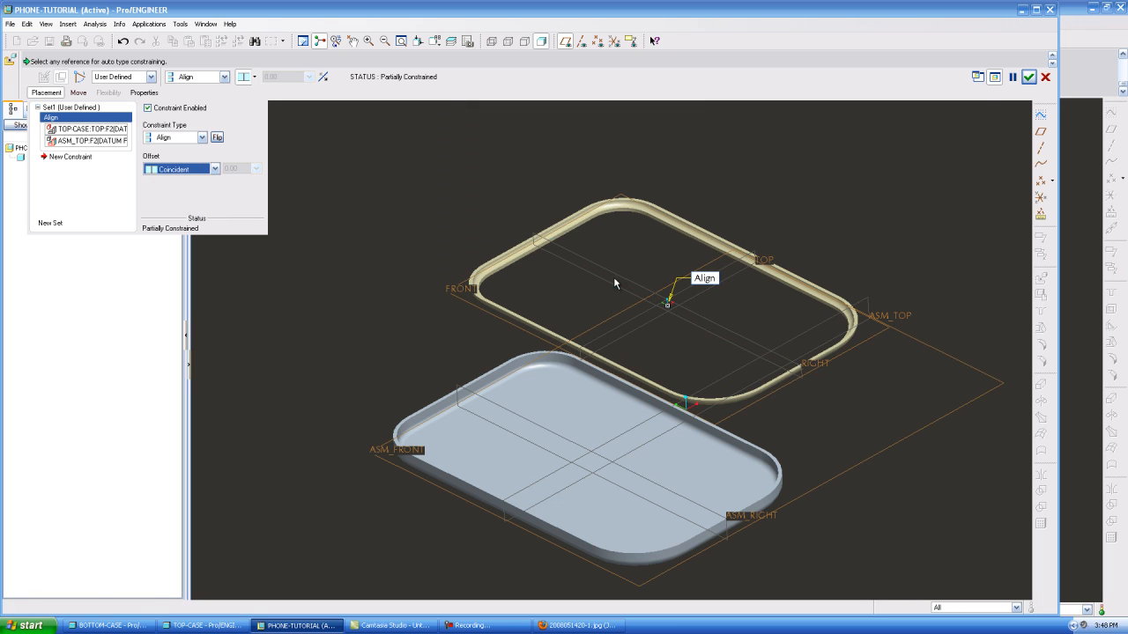
Add a coincident Align constraint between the top case's RIGHT plane and ASM_RIGHT
left_click(709, 320)
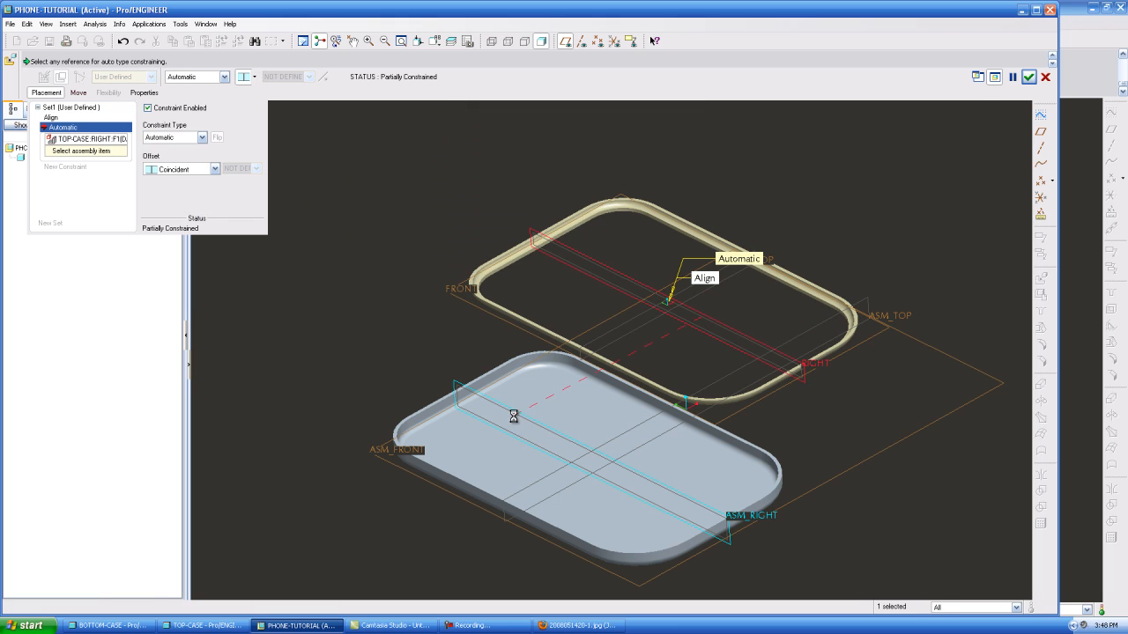
left_click(511, 417)
scroll(611, 269, "up", 3)
mouse_move(601, 413)
middle_mouse_down()
mouse_move(601, 441)
mouse_move(604, 398)
middle_mouse_up()
scroll(644, 394, "down", 3)
scroll(587, 247, "down", 1)
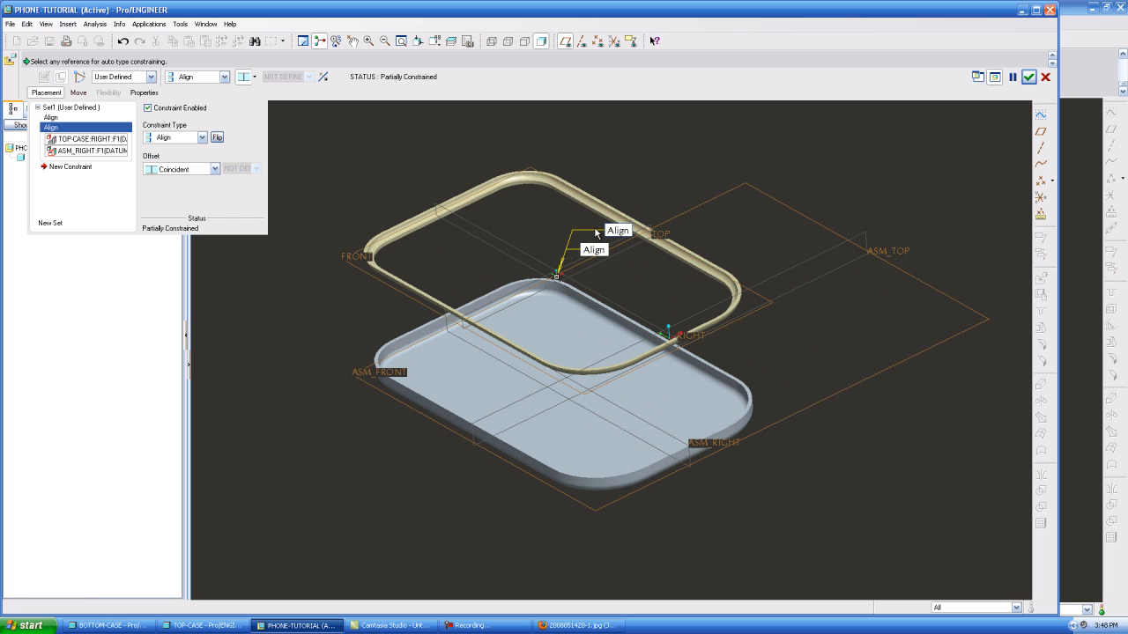
Add a coincident constraint between the rim surfaces of the top and bottom cases and flip it from Align to Mate
left_click(71, 166)
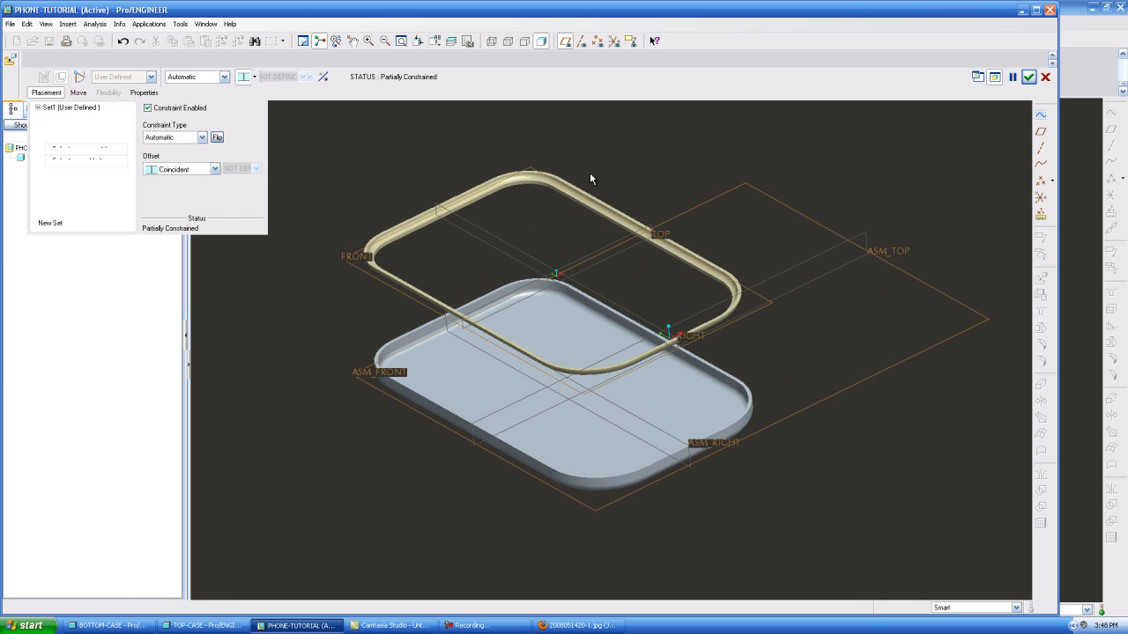
scroll(617, 185, "down", 4)
left_click(571, 225)
scroll(584, 203, "up", 1)
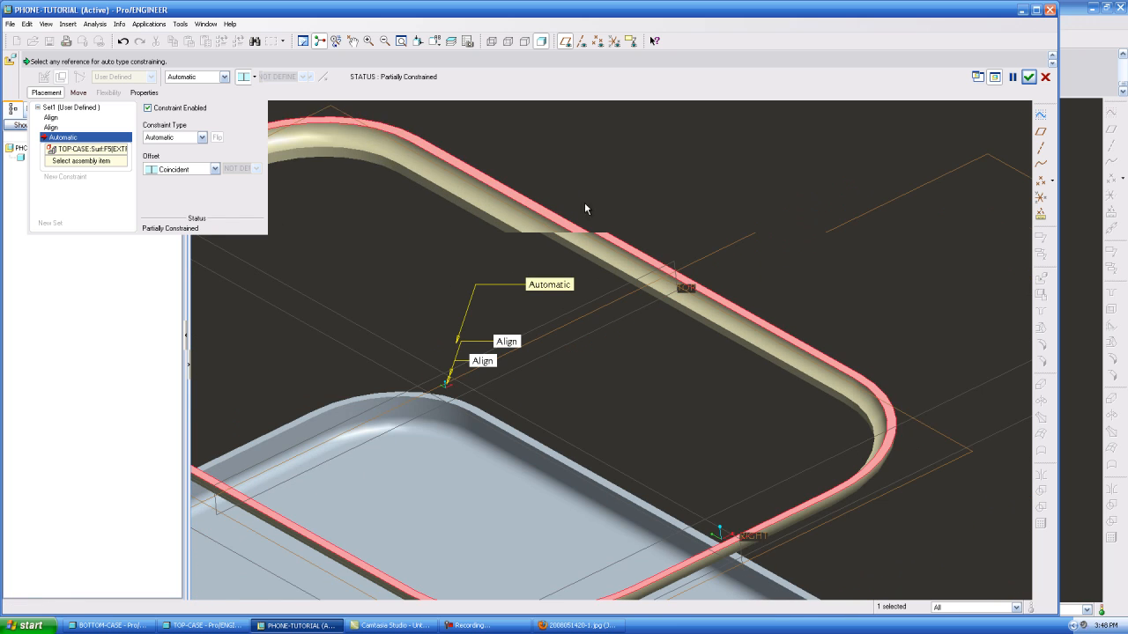
scroll(616, 489, "down", 2)
left_click(615, 489)
scroll(612, 302, "up", 5)
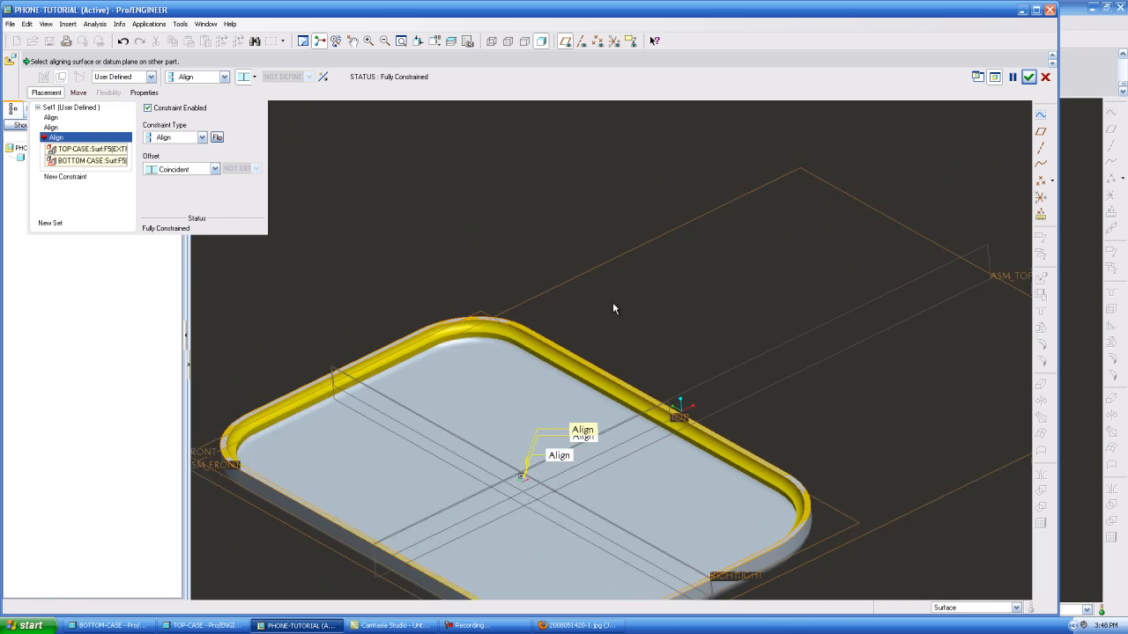
left_click(324, 78)
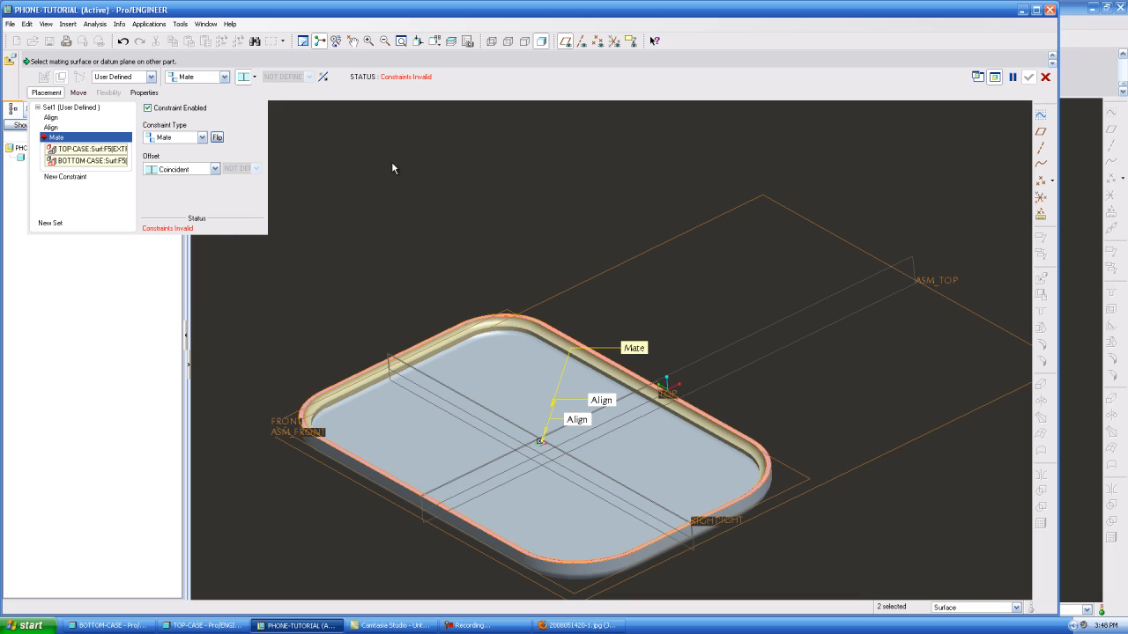
Remove the Align constraint on the top case's RIGHT plane and shift the top case sideways off the bottom case
left_click(51, 127)
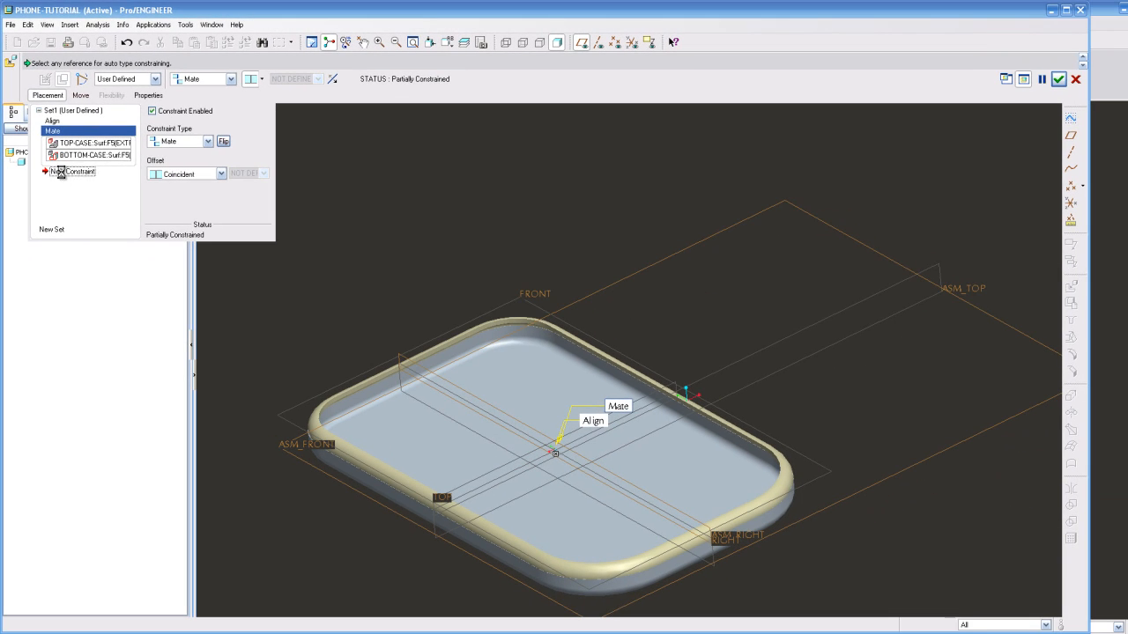
left_click(70, 171)
left_click(80, 94)
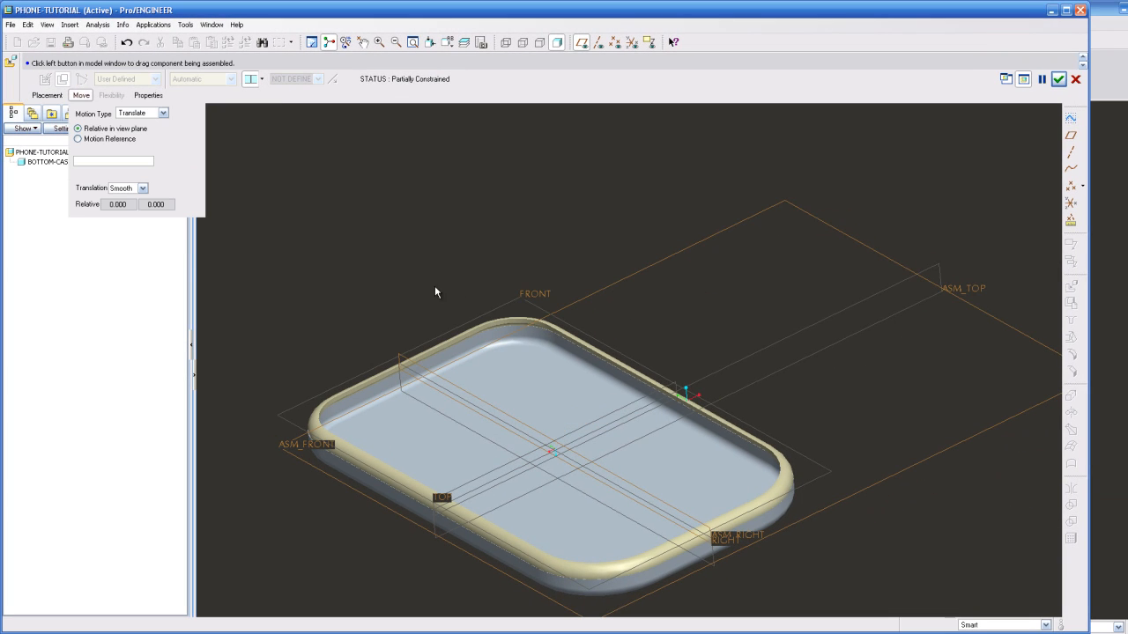
left_click(385, 304)
left_click(559, 186)
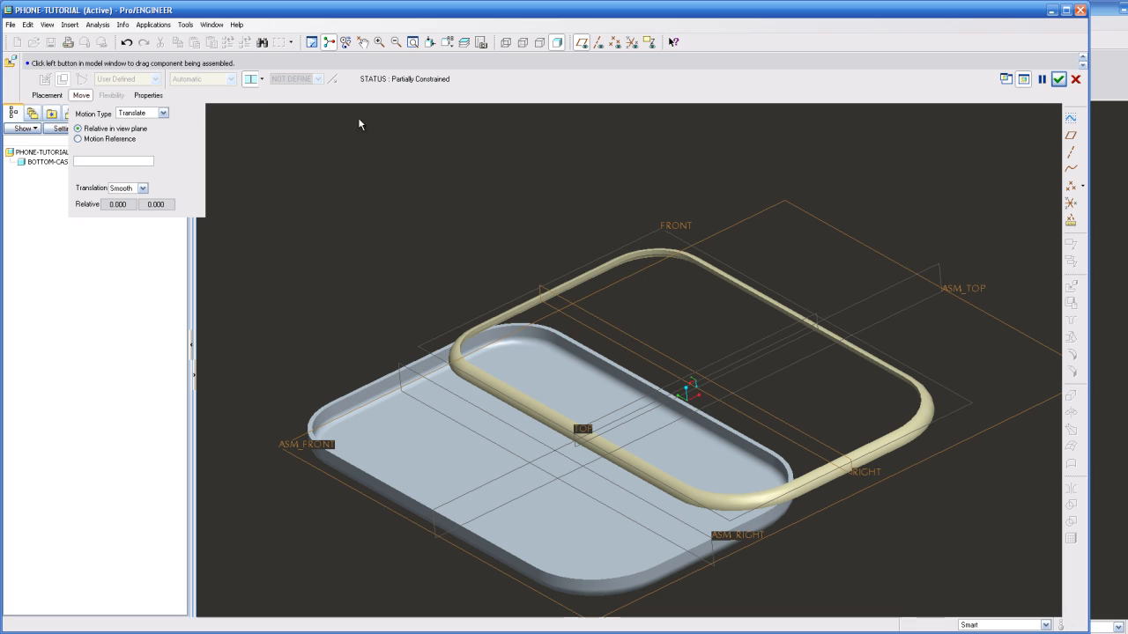
Mate the top case's RIGHT plane coincident with ASM_RIGHT and accept the component placement
left_click(48, 94)
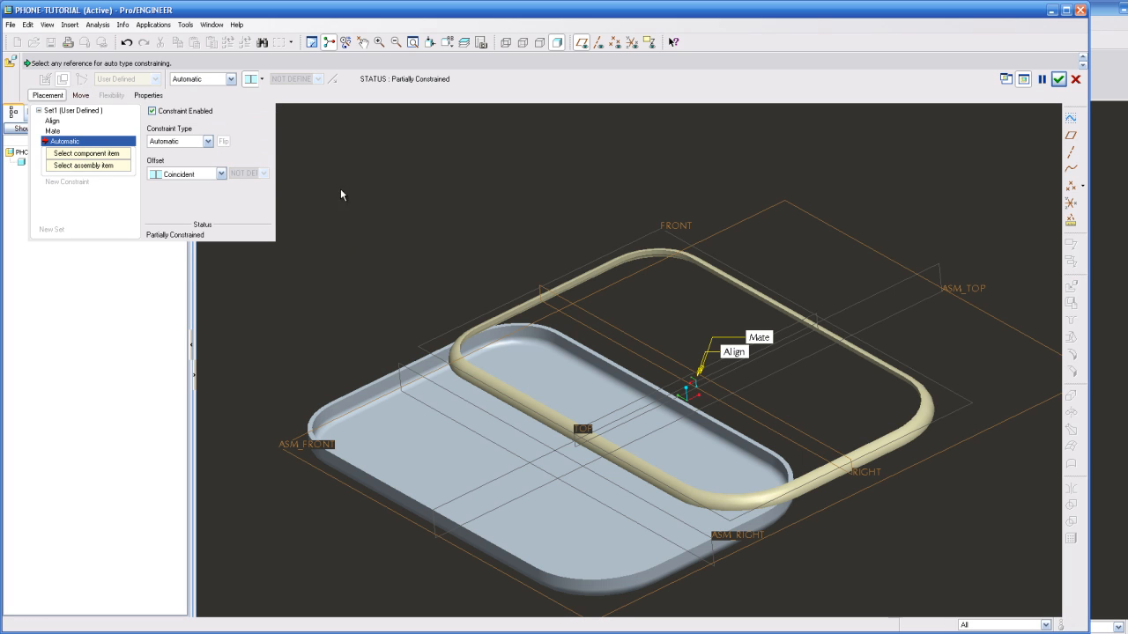
left_click(610, 319)
left_click(426, 380)
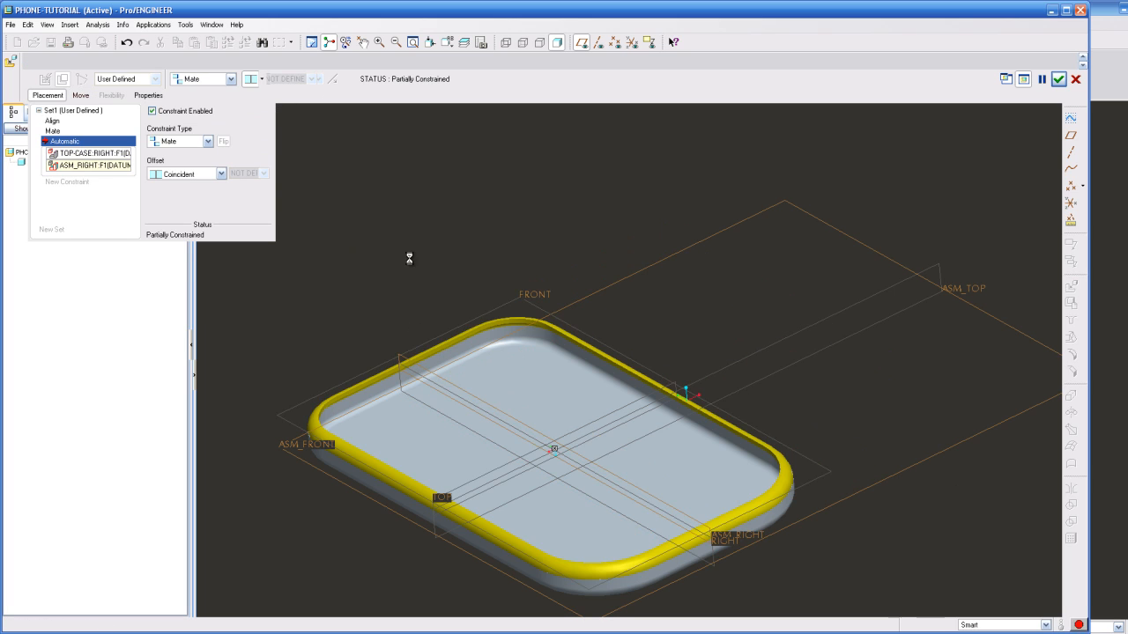
left_click(1059, 80)
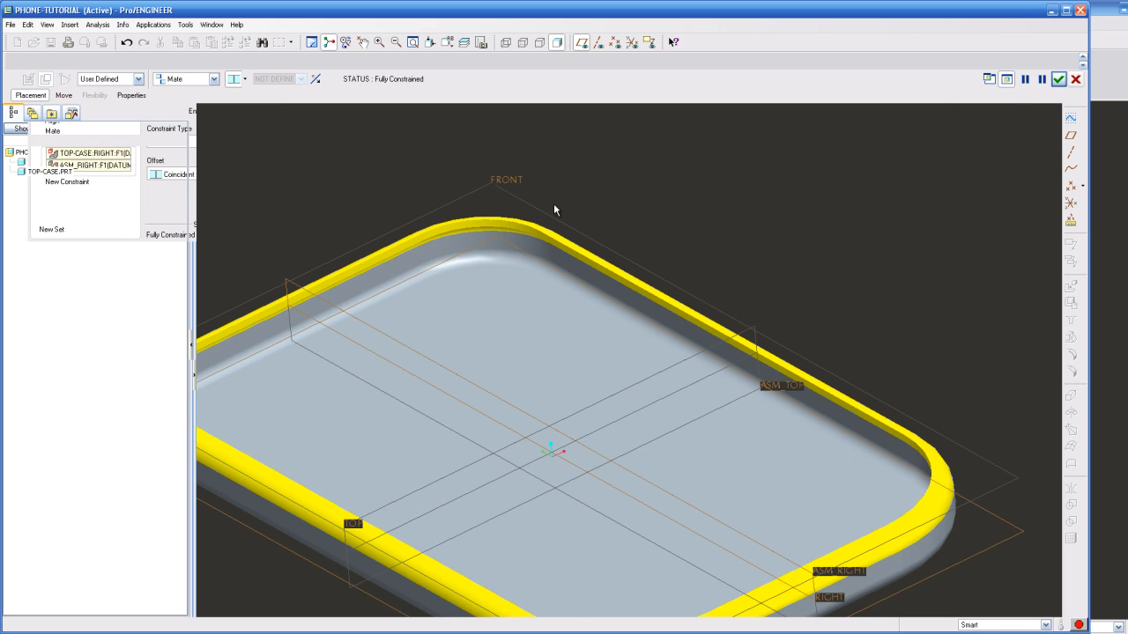
Open TOP-CASE.PRT from the assembly in its own part window
scroll(713, 189, "up", 3)
mouse_move(798, 193)
middle_mouse_down()
mouse_move(843, 165)
mouse_move(808, 206)
middle_mouse_up()
scroll(812, 236, "up", 1)
scroll(813, 263, "down", 1)
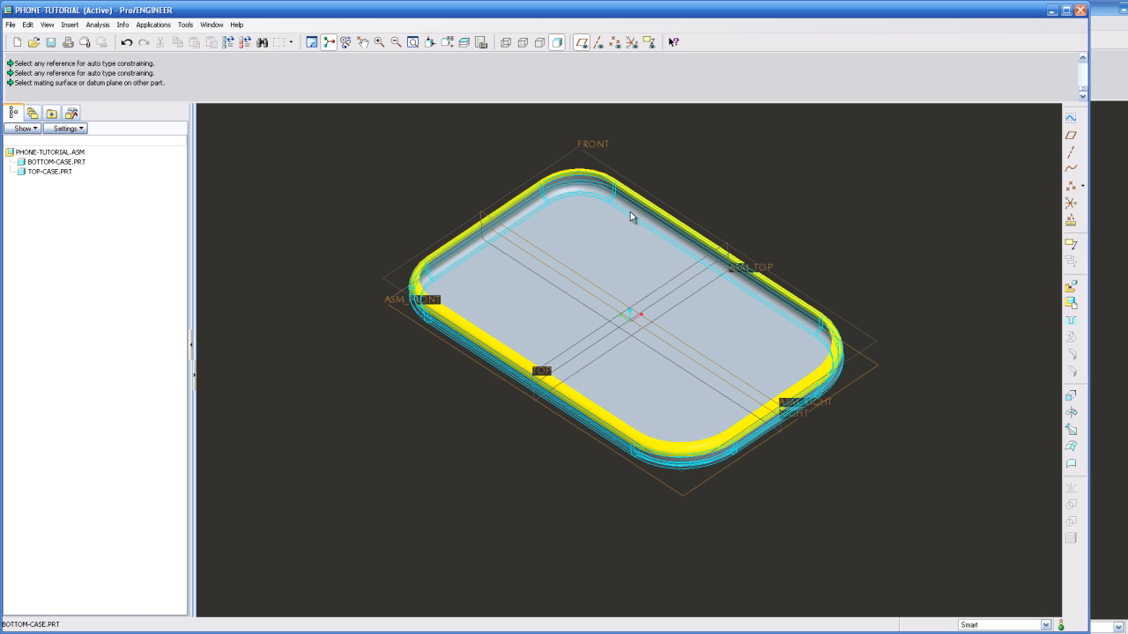
mouse_move(740, 360)
middle_mouse_down()
mouse_move(737, 329)
mouse_move(762, 304)
mouse_move(808, 291)
mouse_move(773, 302)
mouse_move(740, 344)
middle_mouse_up()
scroll(812, 237, "down", 2)
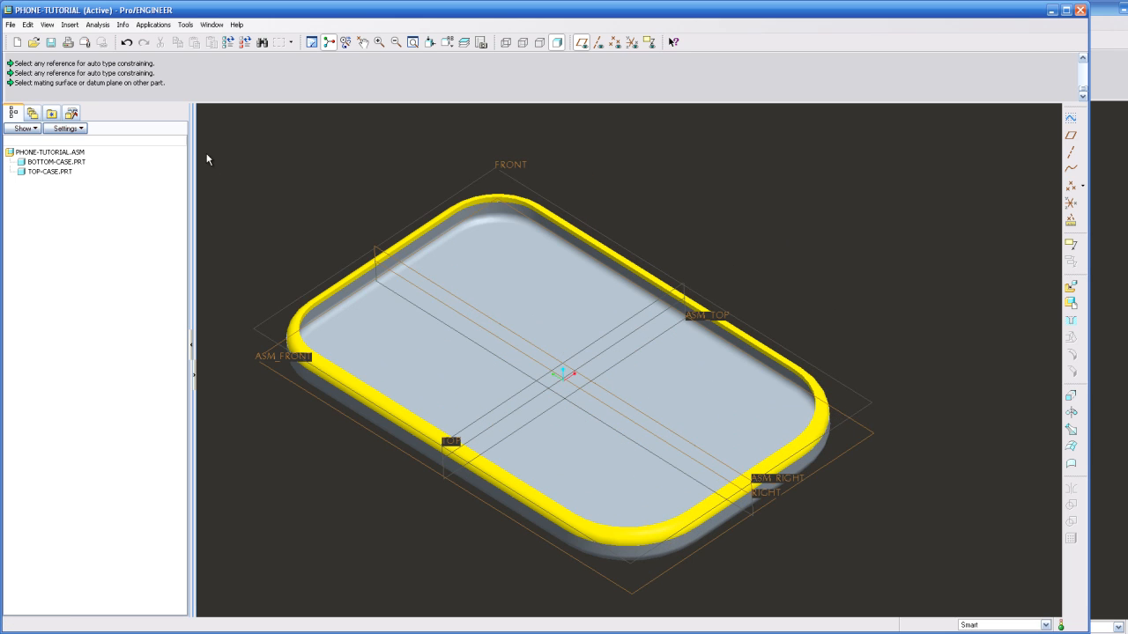
left_click(58, 171)
right_click(58, 172)
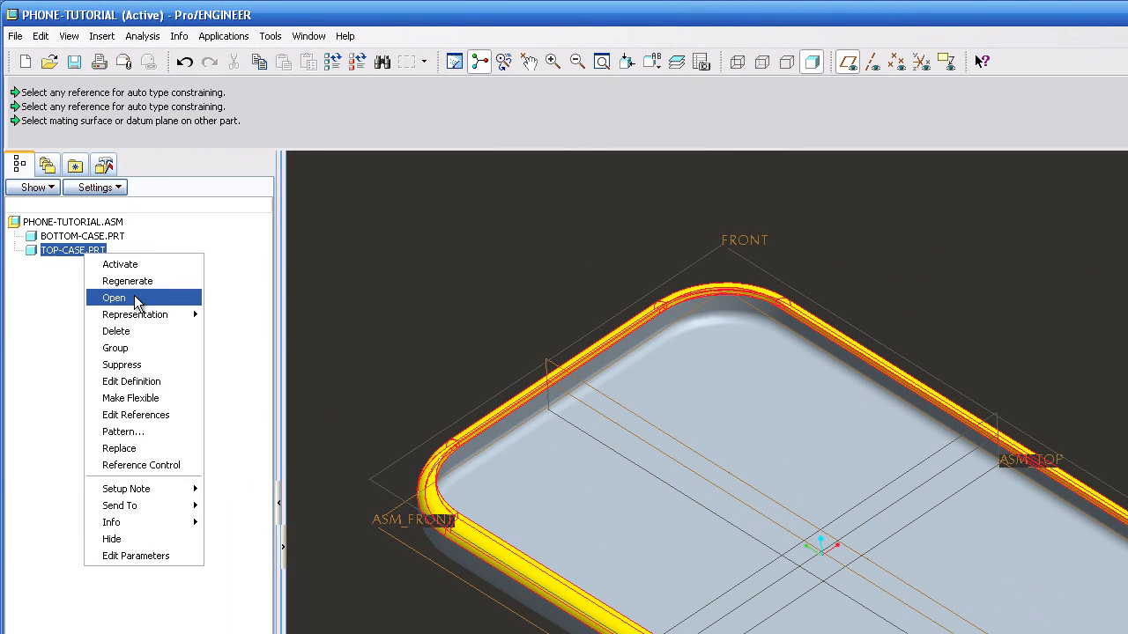
left_click(115, 297)
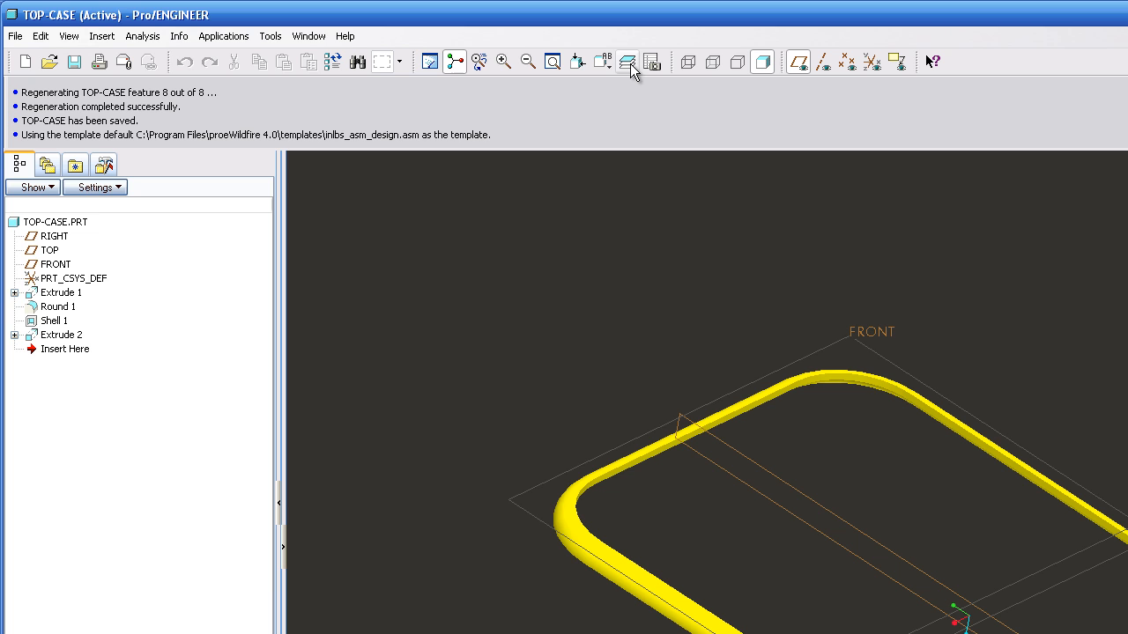
Show the top case's layers and hide 01___PRT_ALL_DTM_PLN and 01___PRT_DEF_DTM_PLN
left_click(628, 63)
left_click(121, 243)
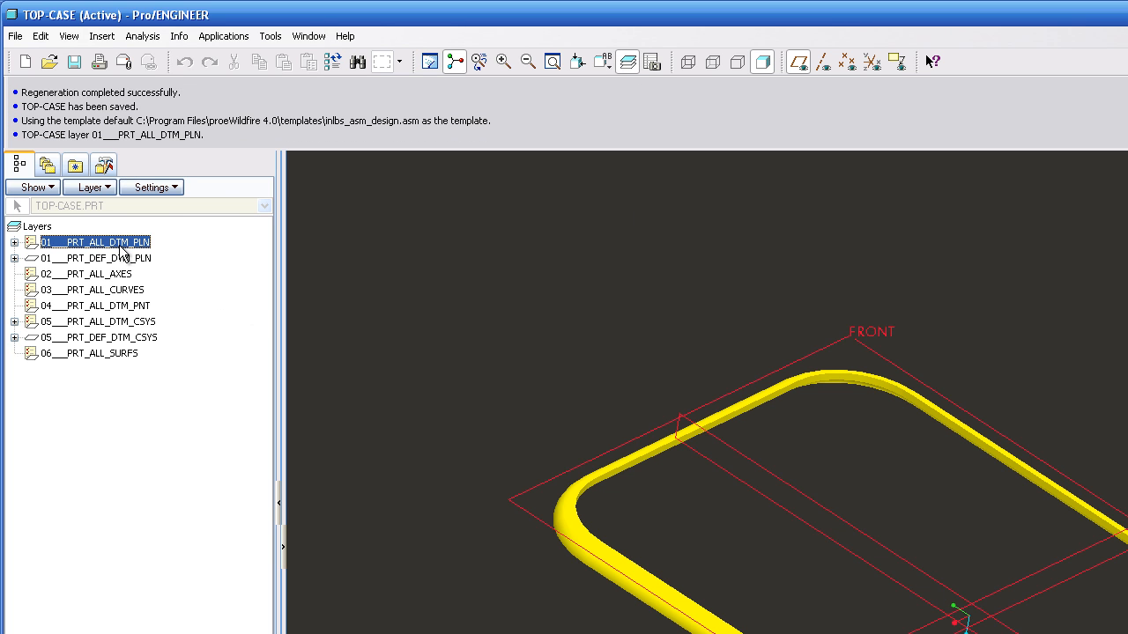
right_click(124, 244)
left_click(164, 273)
left_click(126, 258)
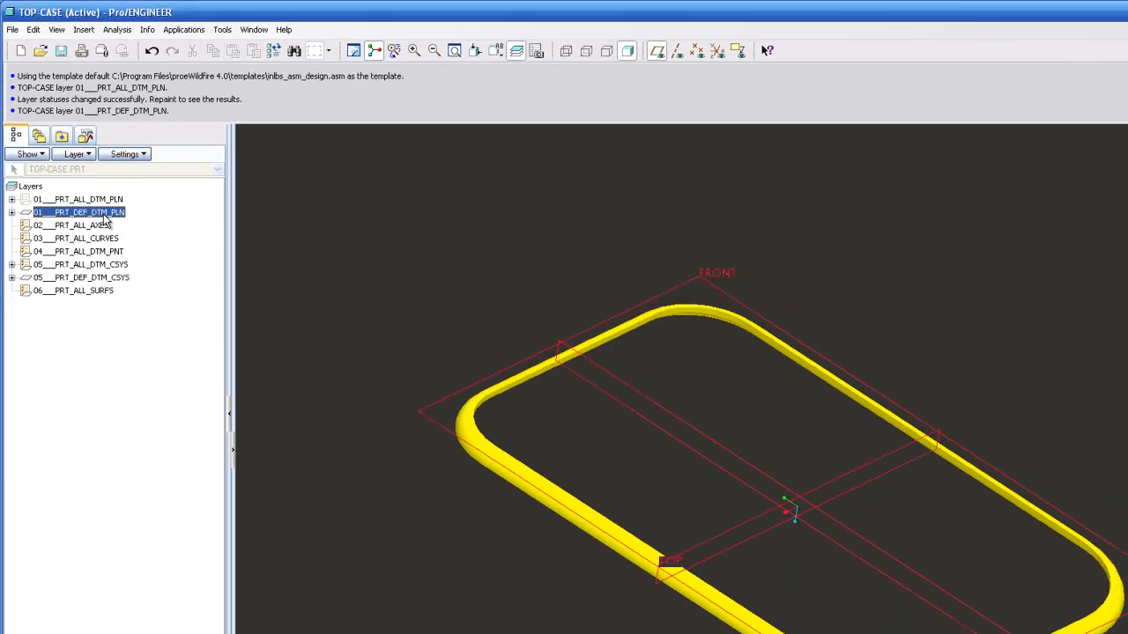
right_click(128, 258)
left_click(172, 284)
Save the top case's layer status, return to the model tree, and repaint the view
right_click(91, 323)
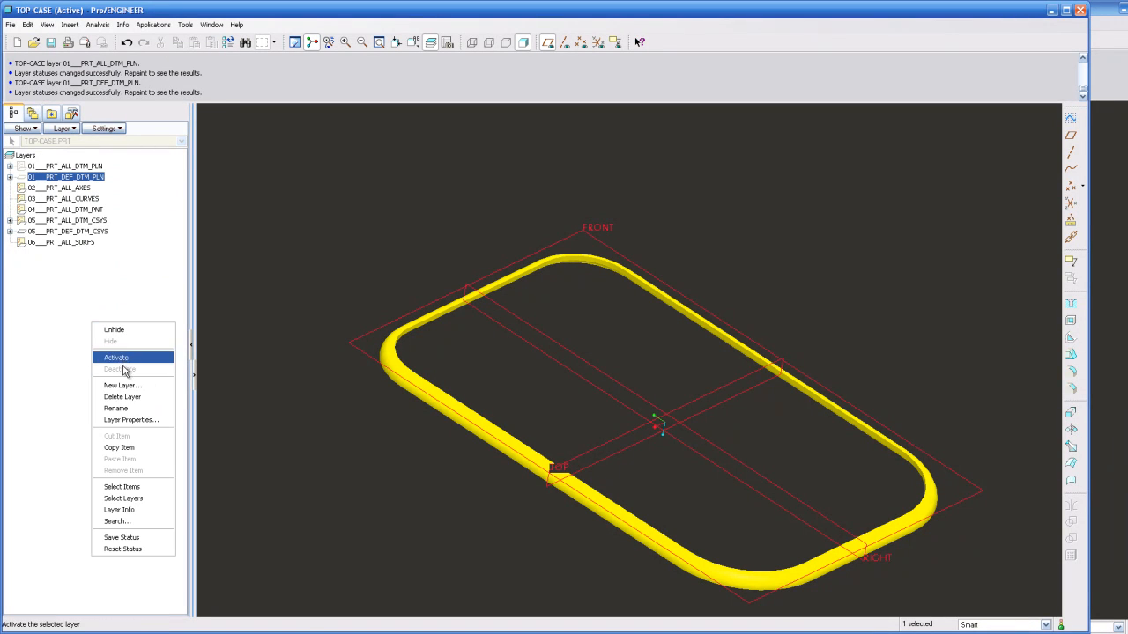
left_click(119, 533)
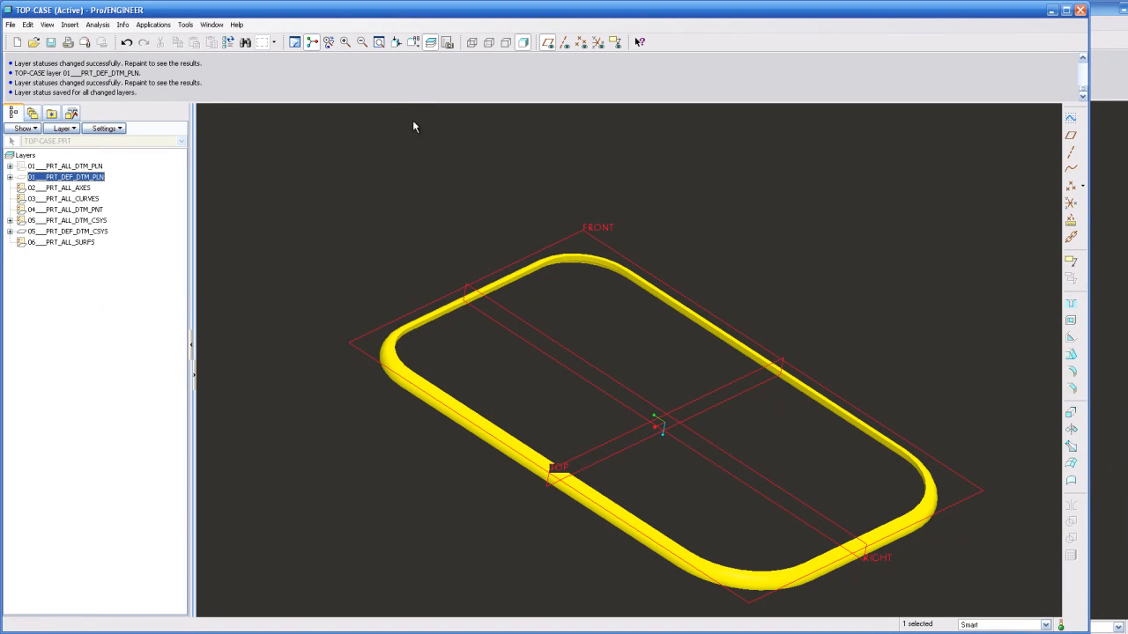
left_click(430, 41)
key("ctrl+r")
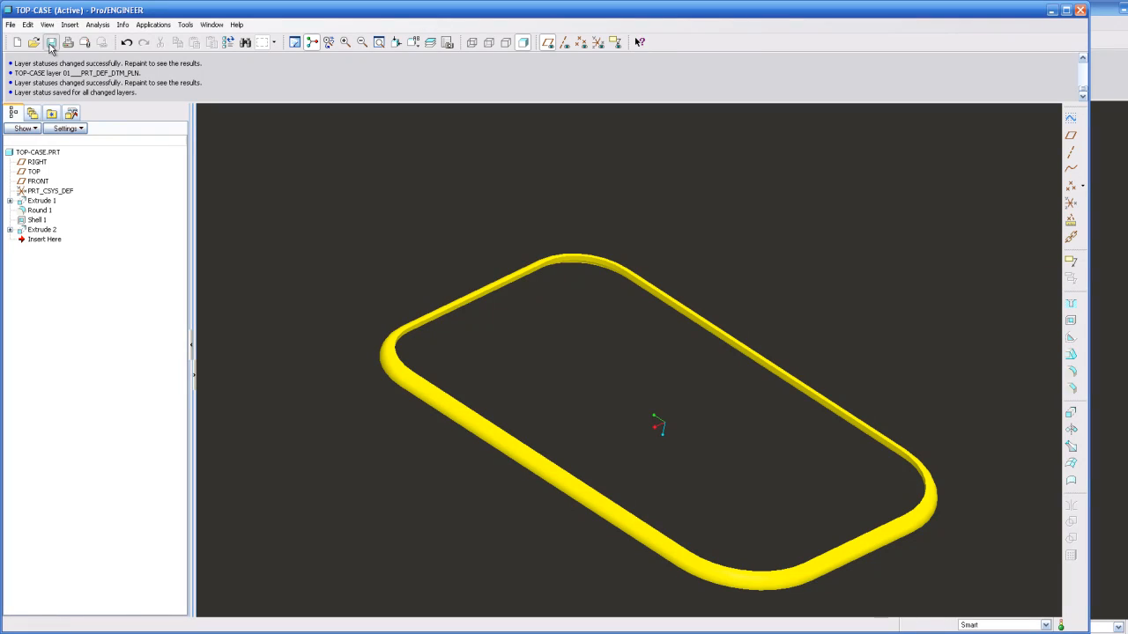
Save the TOP-CASE part and close its window to return to the phone-tutorial assembly
key("ctrl+s")
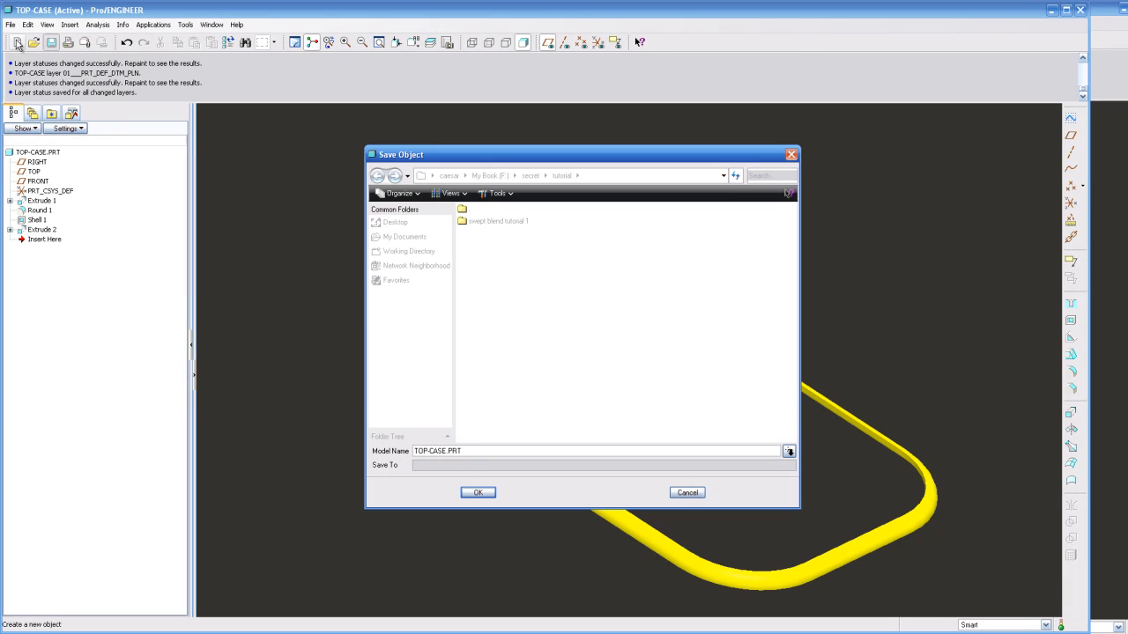
left_click(478, 493)
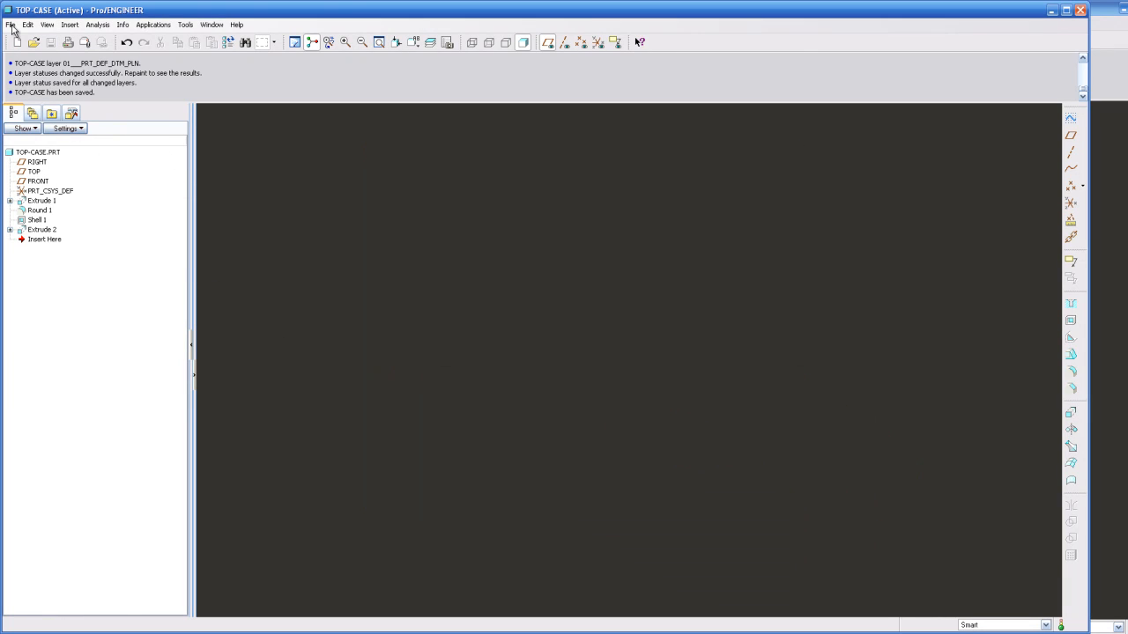
left_click(10, 25)
left_click(36, 71)
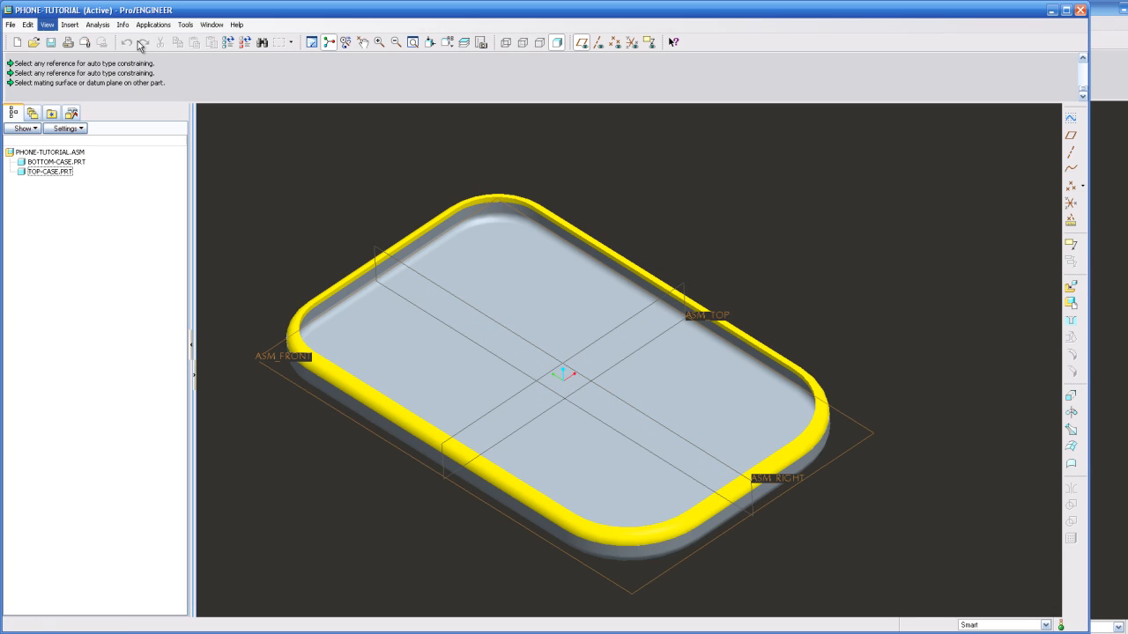
Examine the assembled top and bottom cases at different zoom levels and view angles
scroll(767, 266, "up", 2)
scroll(724, 259, "down", 2)
scroll(732, 347, "up", 1)
mouse_move(732, 347)
middle_mouse_down()
mouse_move(723, 320)
mouse_move(731, 345)
middle_mouse_up()
scroll(591, 289, "up", 1)
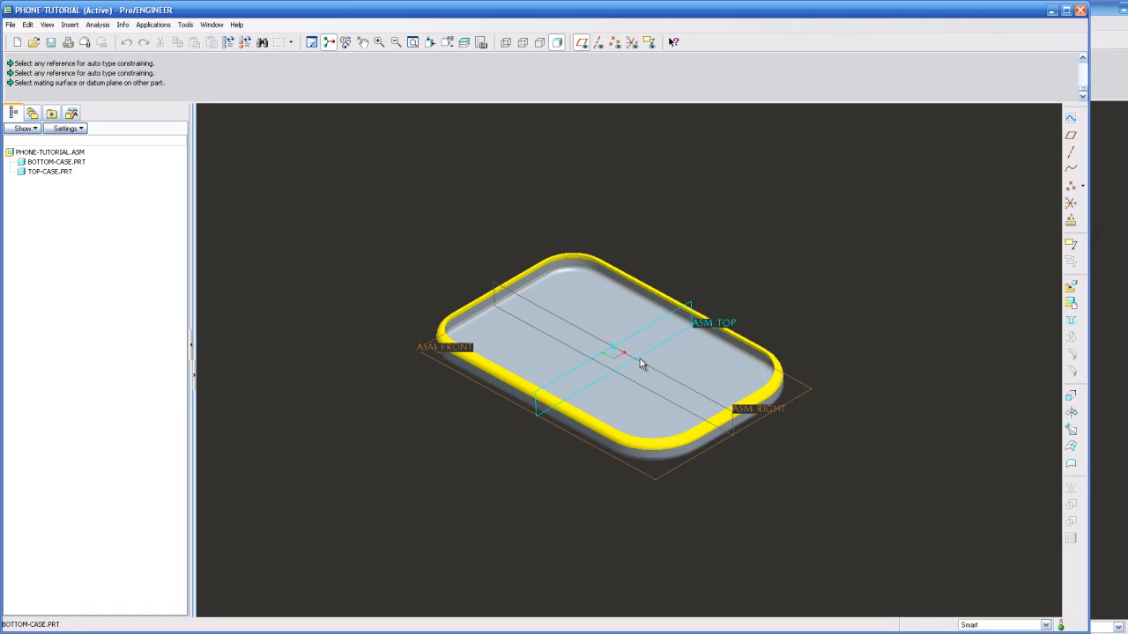
scroll(640, 359, "down", 1)
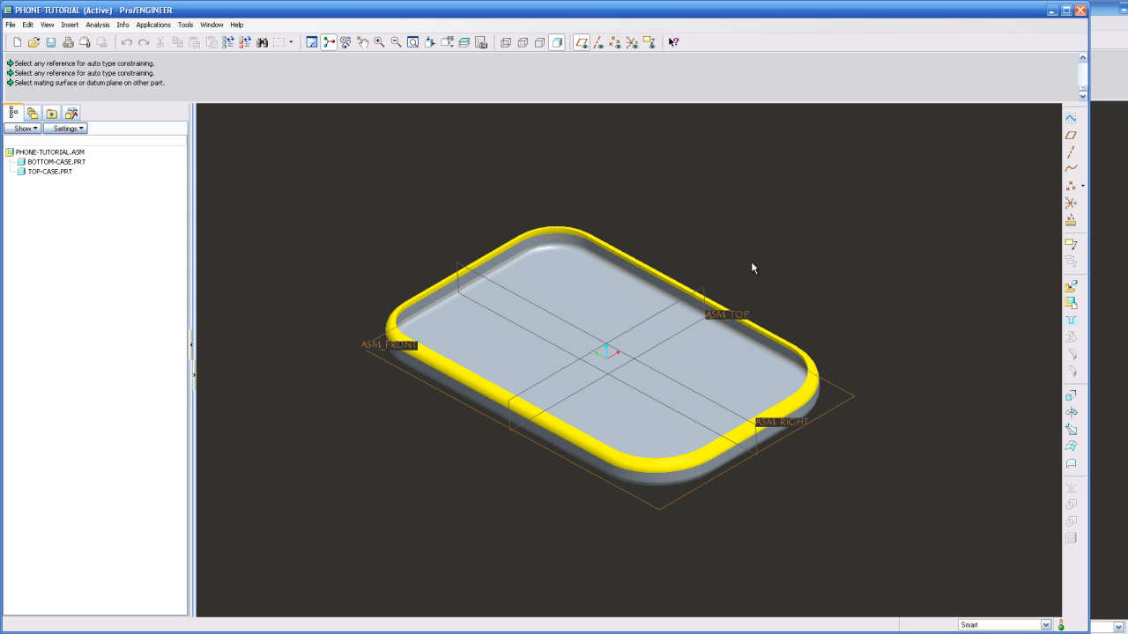
middle_click_drag(775, 255, 858, 345)
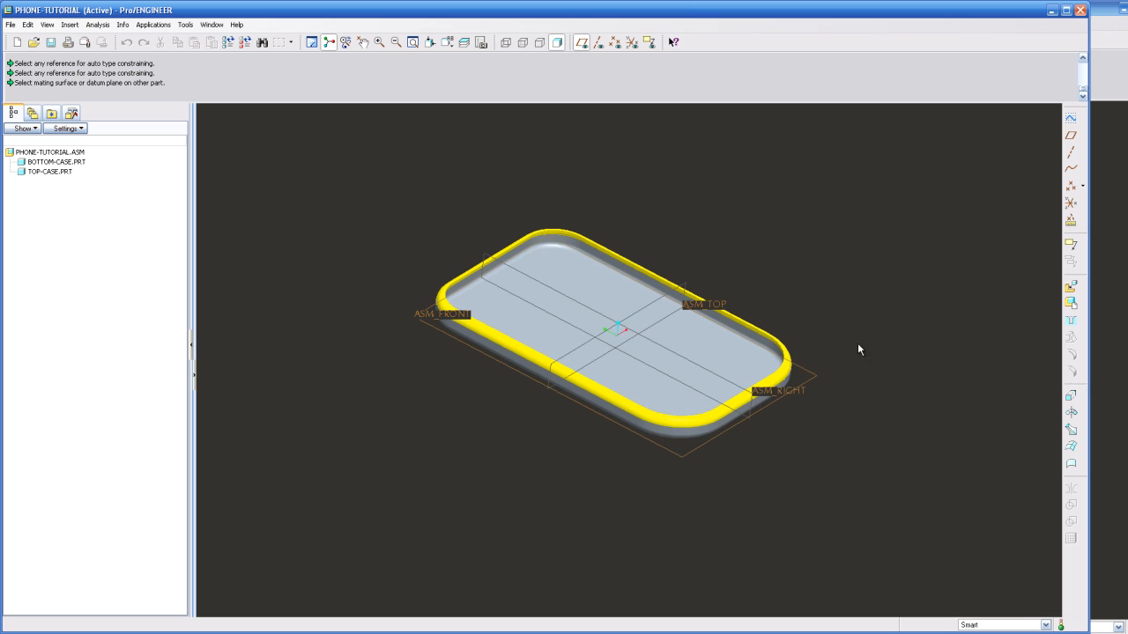
scroll(676, 332, "up", 2)
middle_click_drag(390, 383, 365, 377)
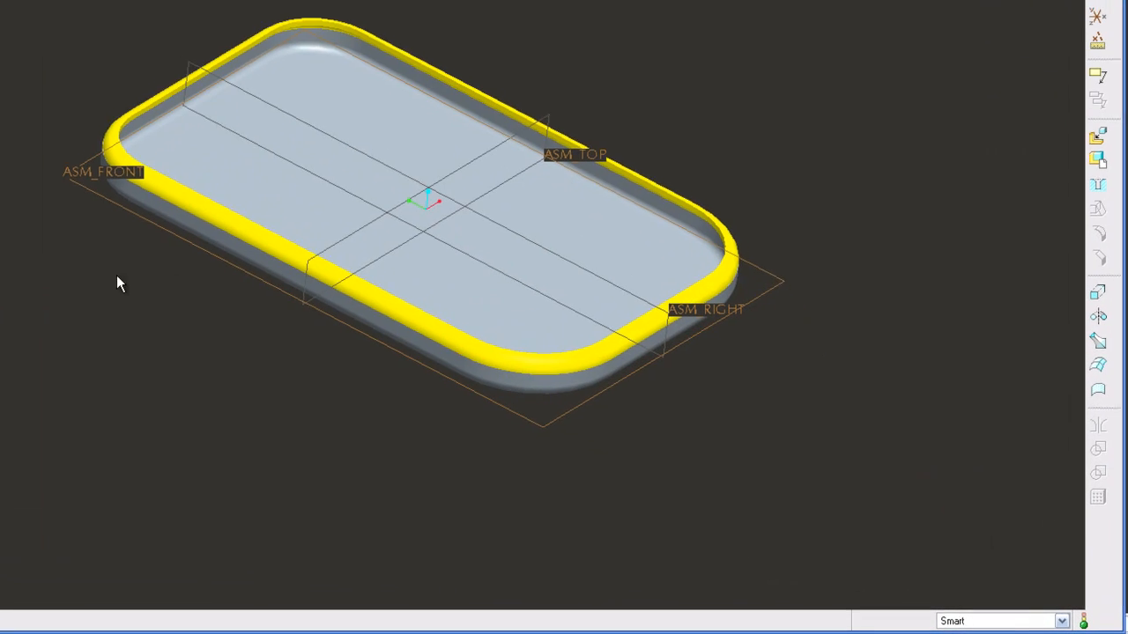
middle_click_drag(79, 270, 100, 309)
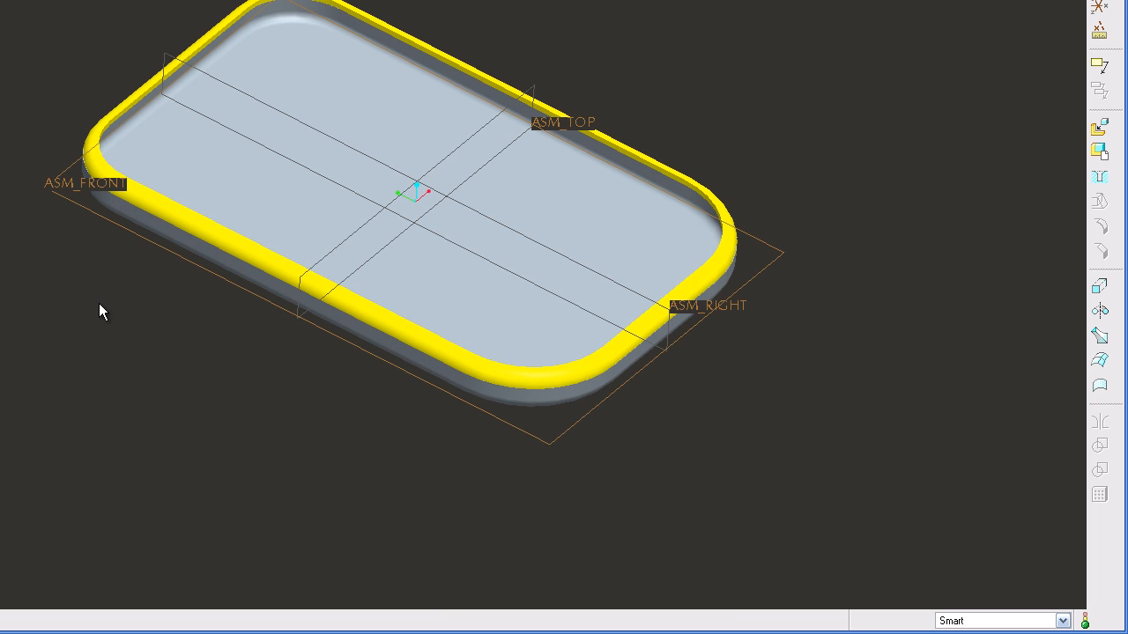